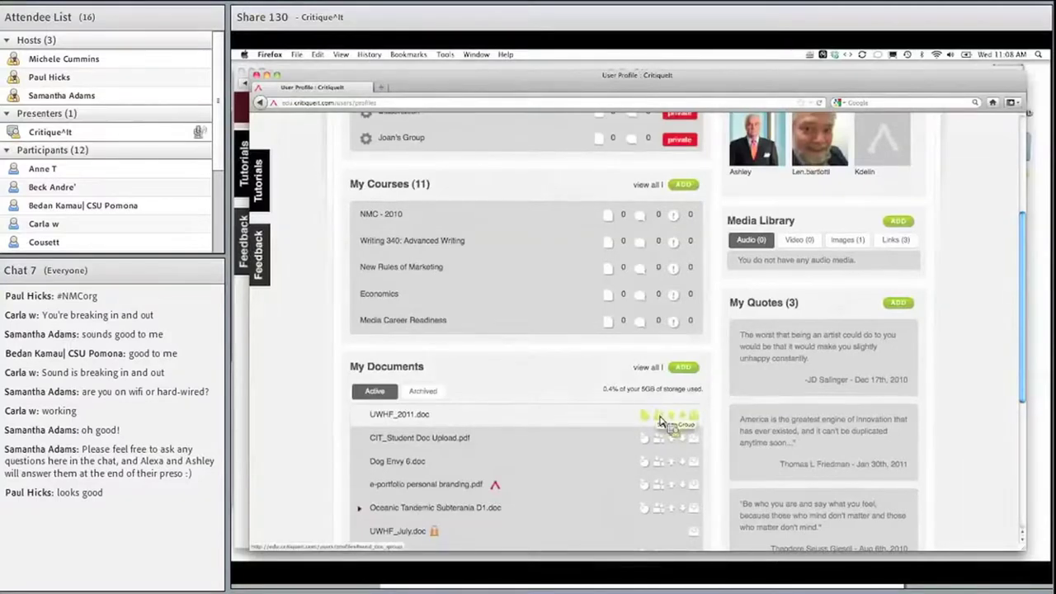
Step: Send UWHF_2011.doc to the Dissertation group from its Group icon
{"action": "left_click", "coordinate": [660, 422]}
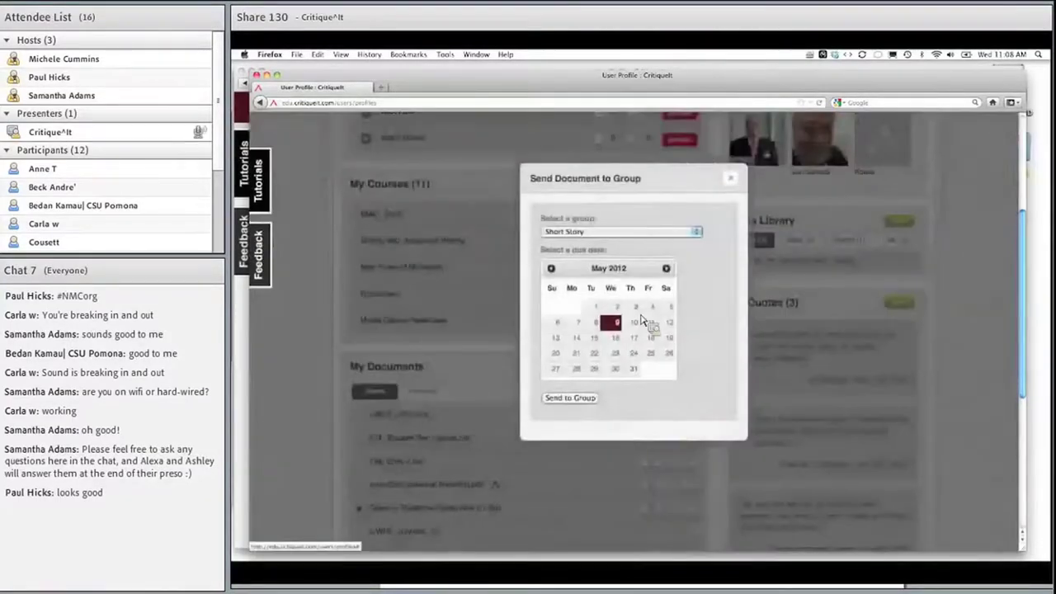
{"action": "left_click", "coordinate": [623, 232]}
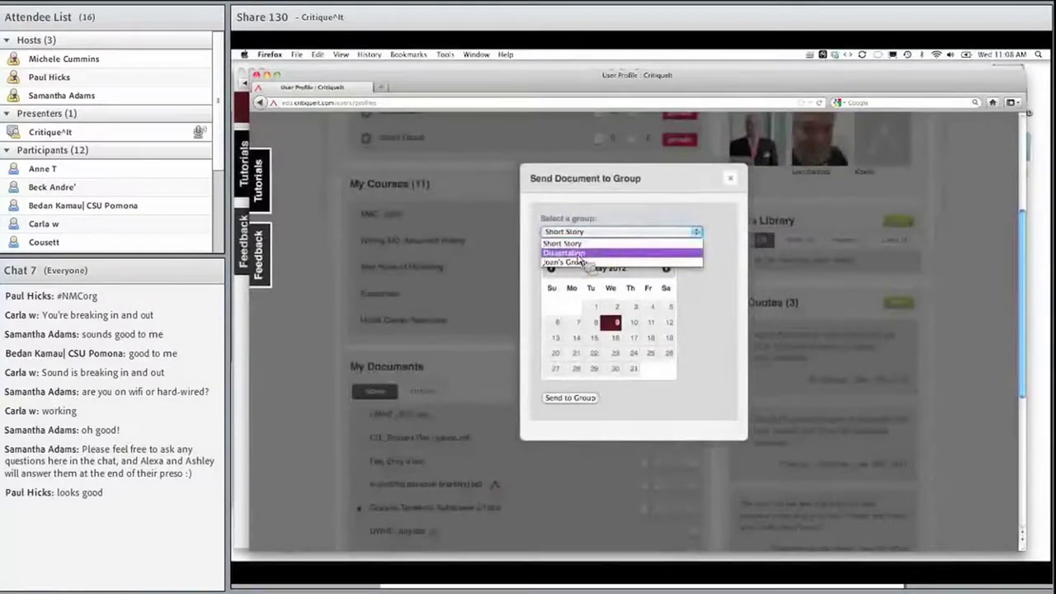
{"action": "left_click", "coordinate": [580, 255]}
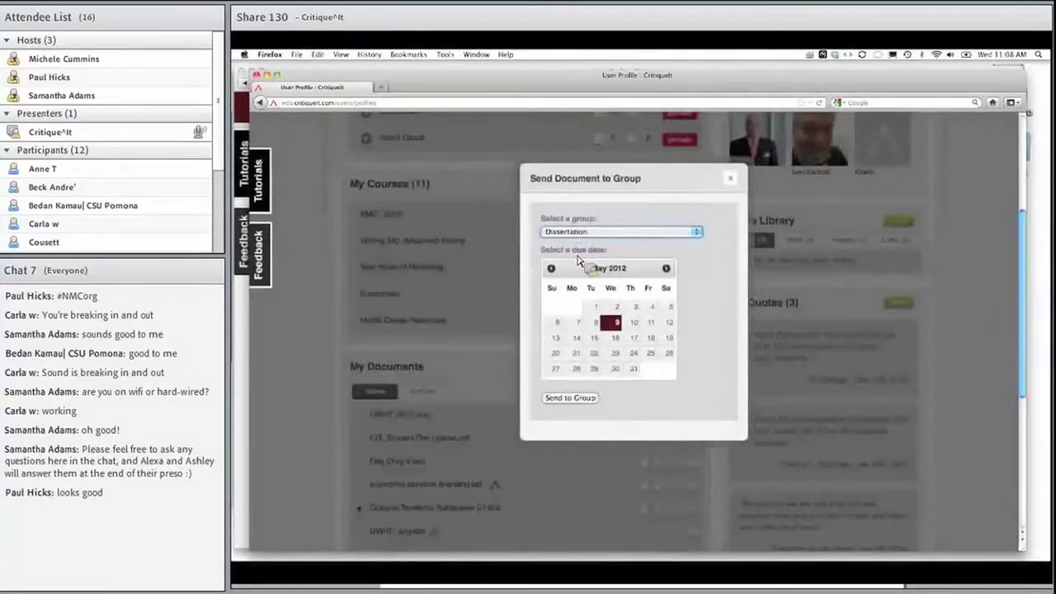
{"action": "left_click", "coordinate": [582, 401]}
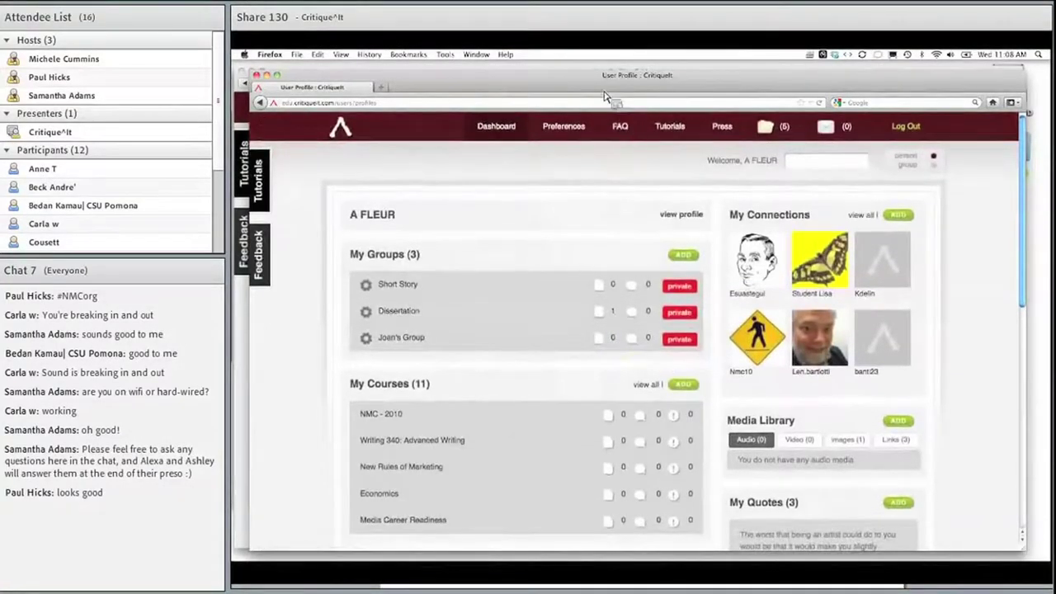
Step: Move the Firefox window aside to bring up the other member's Safari dashboard
{"action": "left_click_drag", "start_coordinate": [604, 96], "coordinate": [609, 97]}
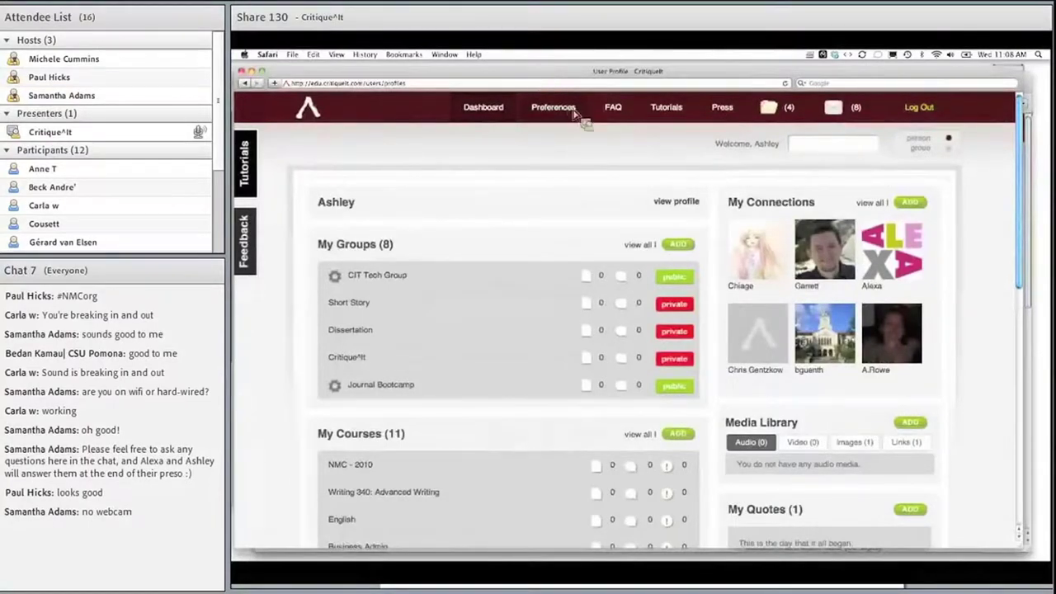
Step: Reload the member's Safari dashboard and go to the Dissertation group under My Groups
{"action": "left_click", "coordinate": [785, 84]}
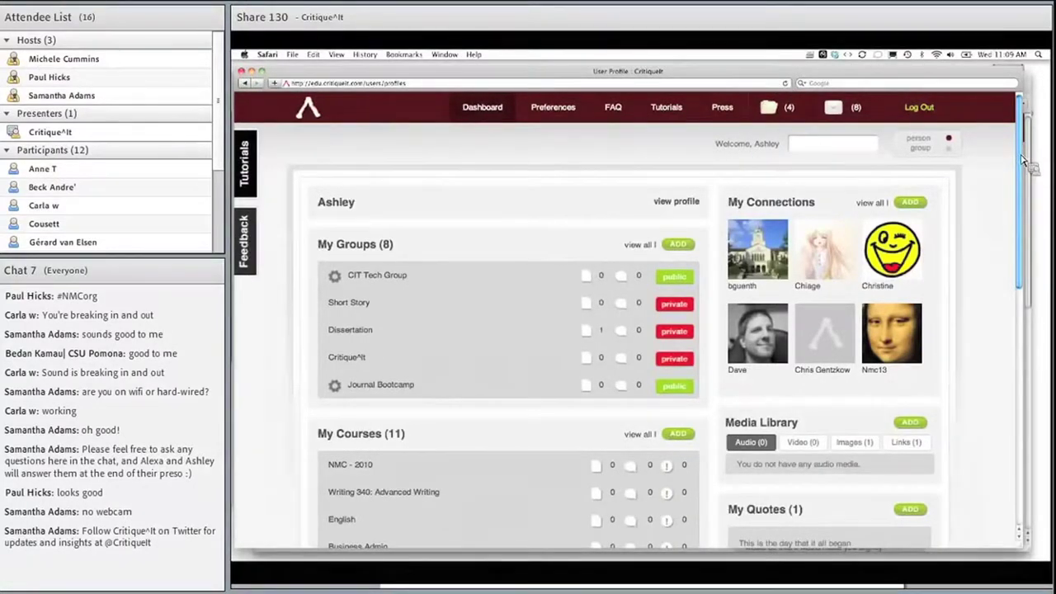
{"action": "left_click_drag", "start_coordinate": [1028, 165], "coordinate": [1029, 211]}
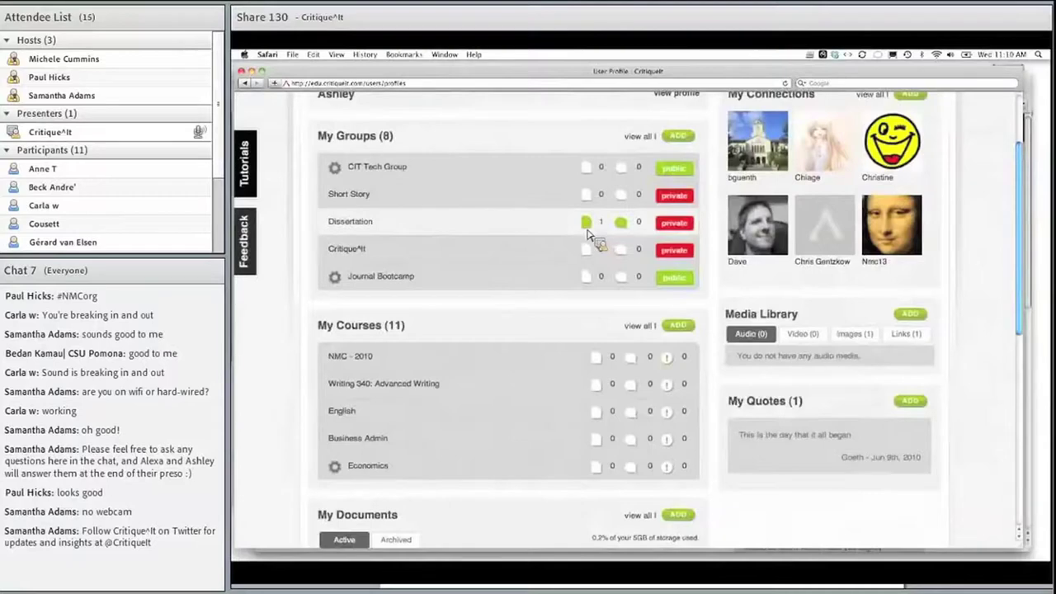
{"action": "left_click", "coordinate": [355, 222]}
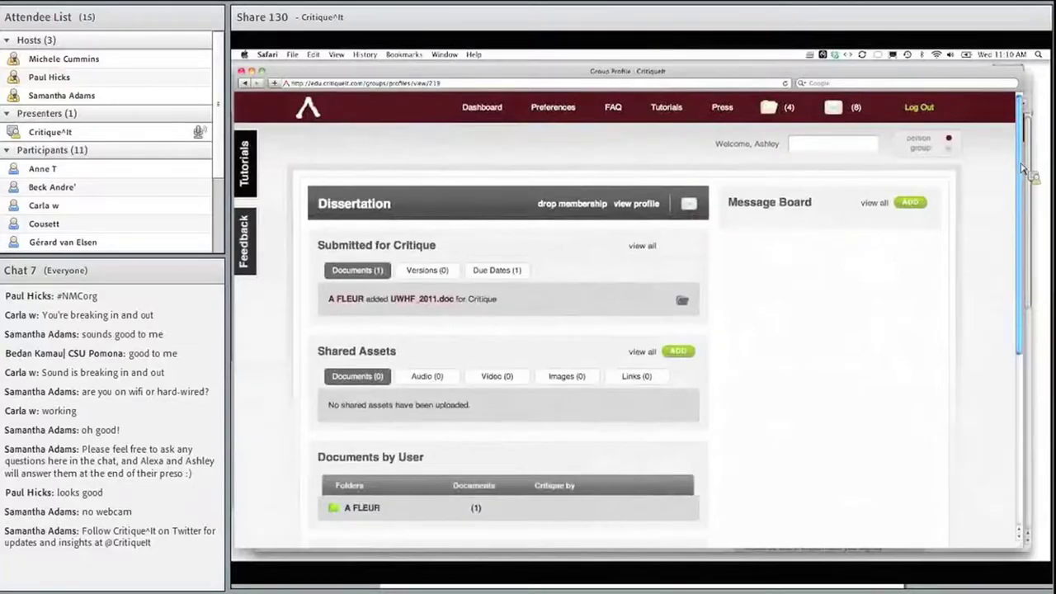
Step: Scroll the Dissertation group page to review UWHF_2011.doc submitted for critique
{"action": "scroll", "coordinate": [1024, 174], "scroll_direction": "down", "scroll_amount": 3}
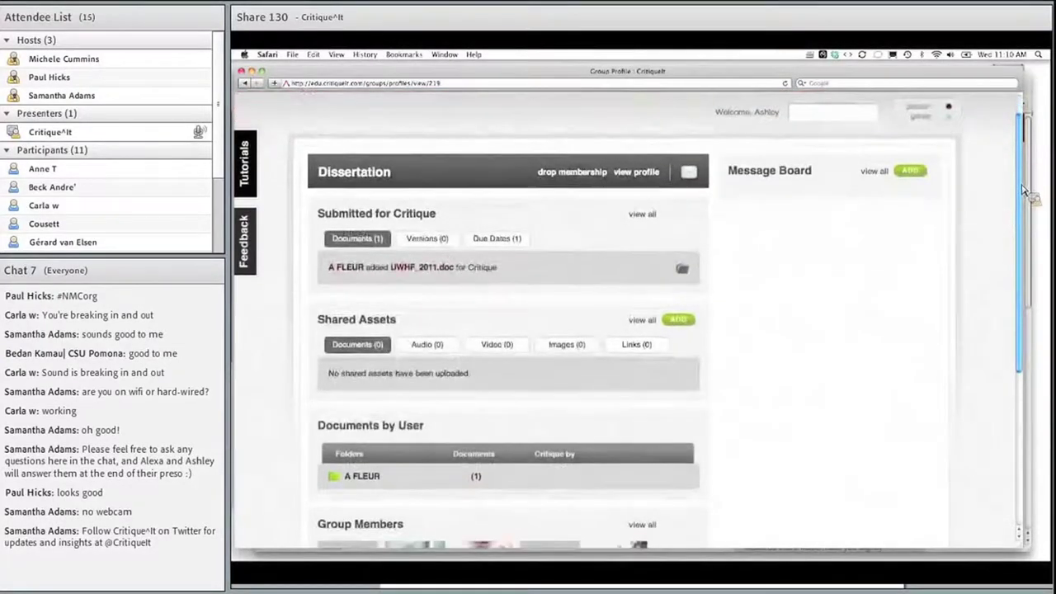
{"action": "scroll", "coordinate": [1023, 223], "scroll_direction": "down", "scroll_amount": 3}
{"action": "scroll", "coordinate": [1025, 222], "scroll_direction": "up", "scroll_amount": 4}
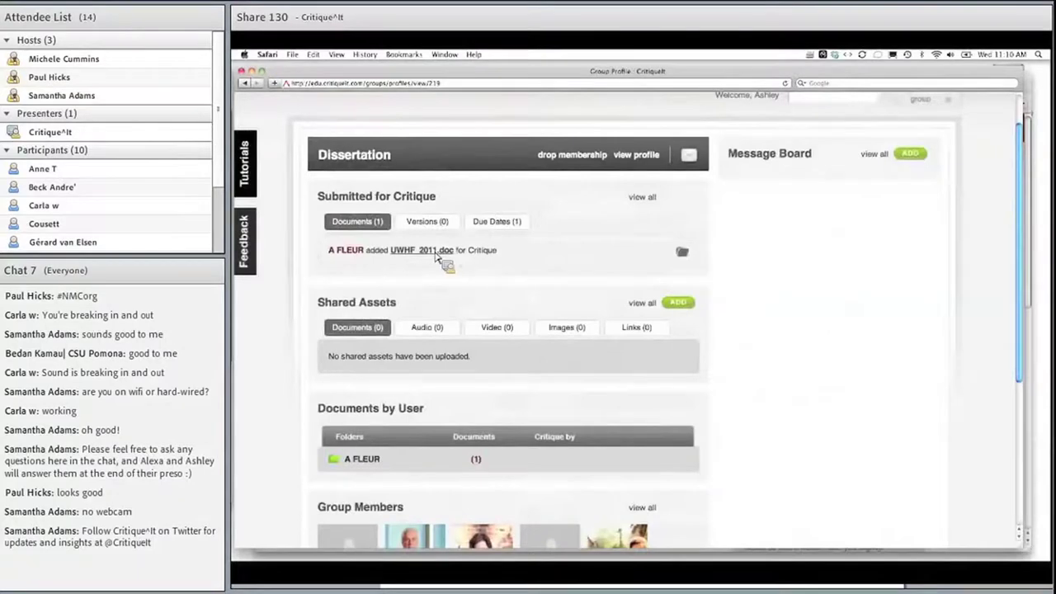
Step: Open UWHF_2011.doc and select the word 'that' in the Abstract for annotation
{"action": "left_click", "coordinate": [436, 257]}
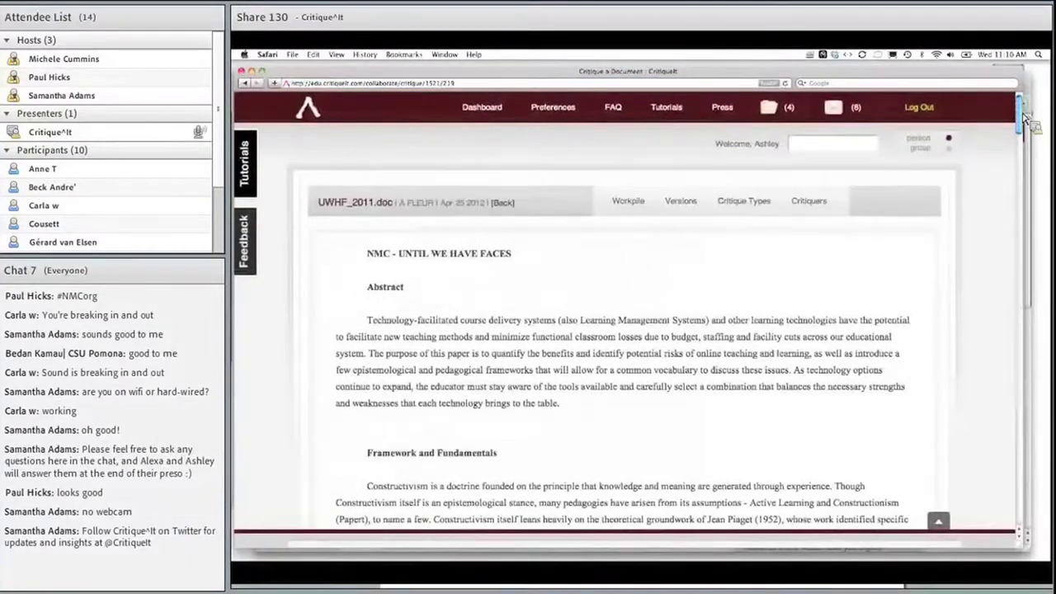
{"action": "left_click_drag", "start_coordinate": [1024, 117], "coordinate": [1024, 142]}
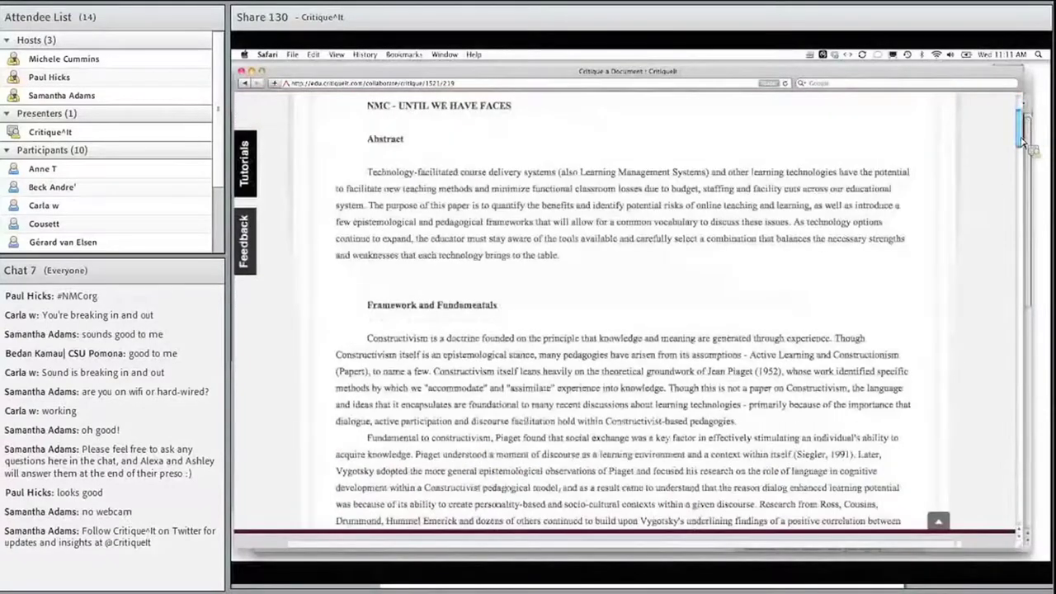
{"action": "double_click", "coordinate": [545, 223]}
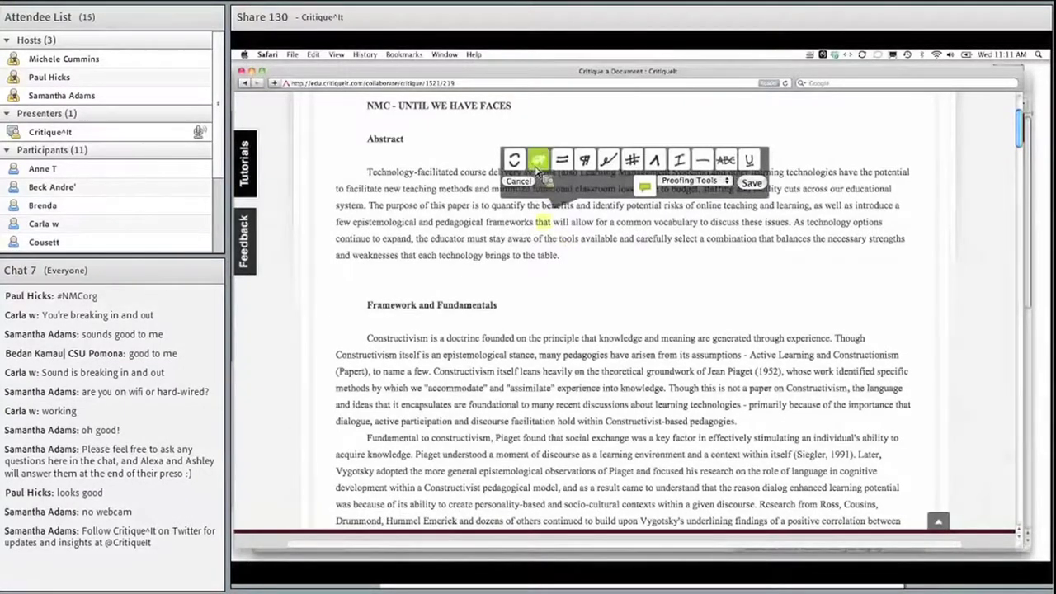
Step: Insert 'of' at 'that' and stamp the Criticism mark NEEDS WORK on 'available'
{"action": "left_click", "coordinate": [537, 161]}
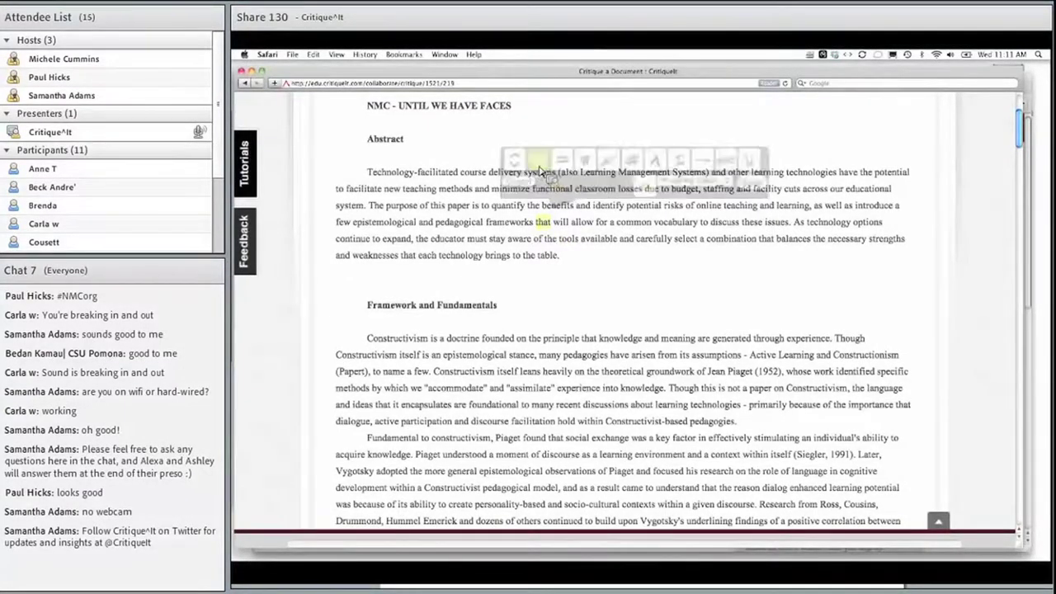
{"action": "double_click", "coordinate": [608, 240]}
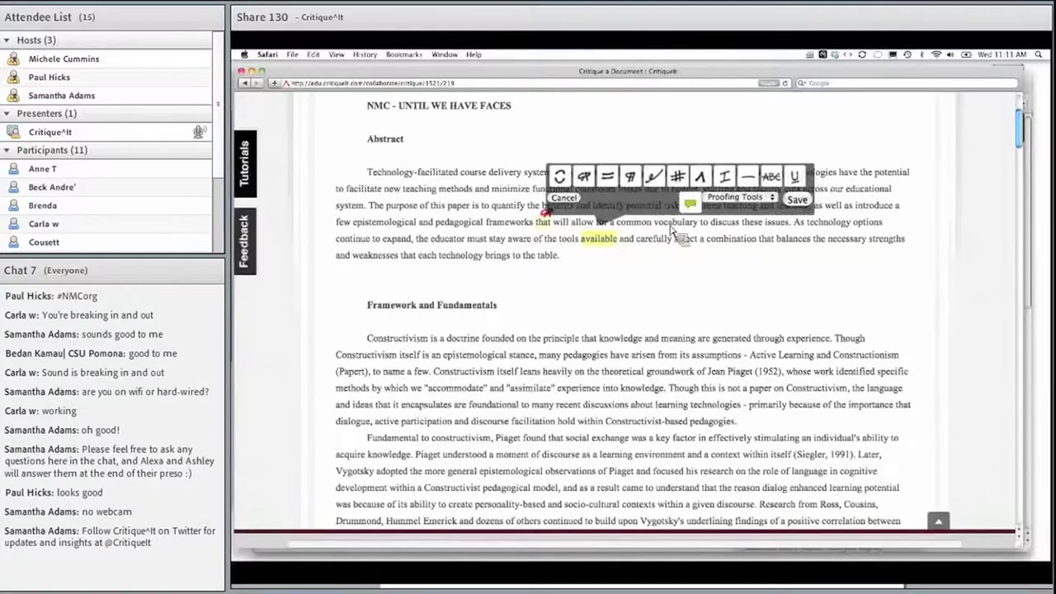
{"action": "left_click", "coordinate": [774, 201]}
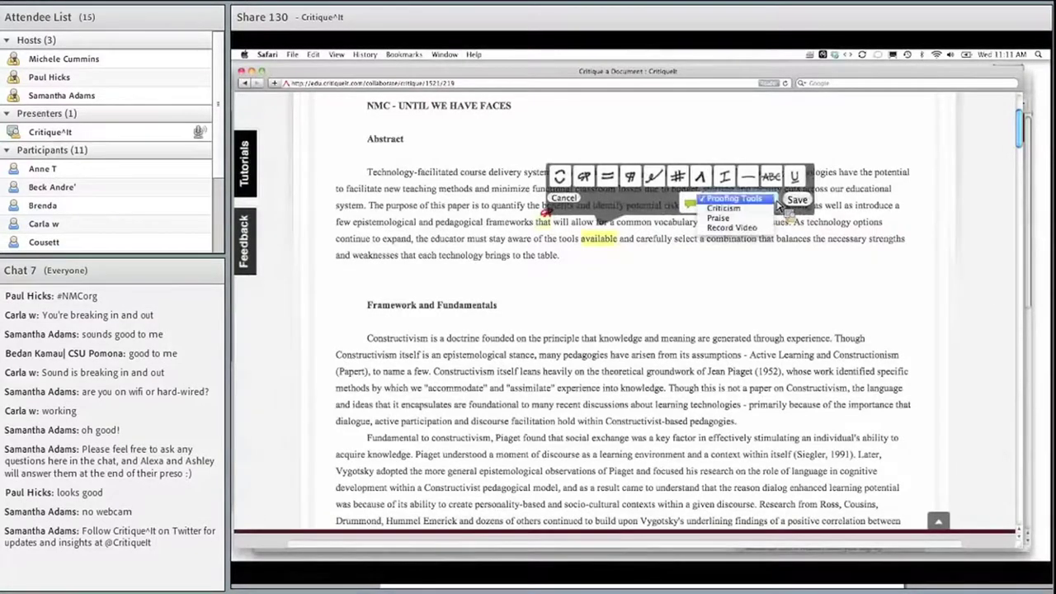
{"action": "left_click", "coordinate": [735, 210]}
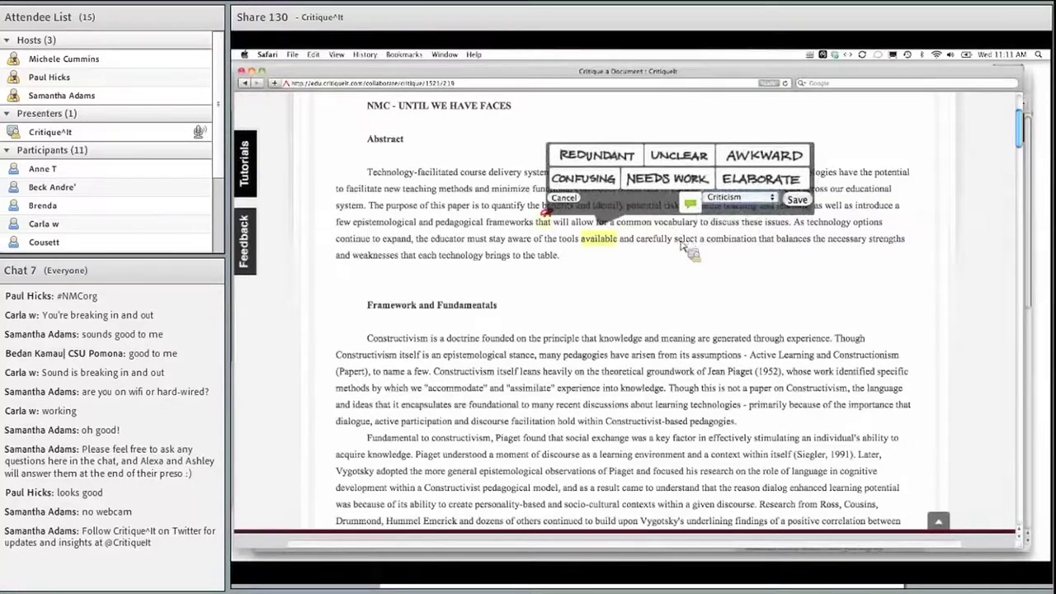
{"action": "left_click", "coordinate": [667, 178]}
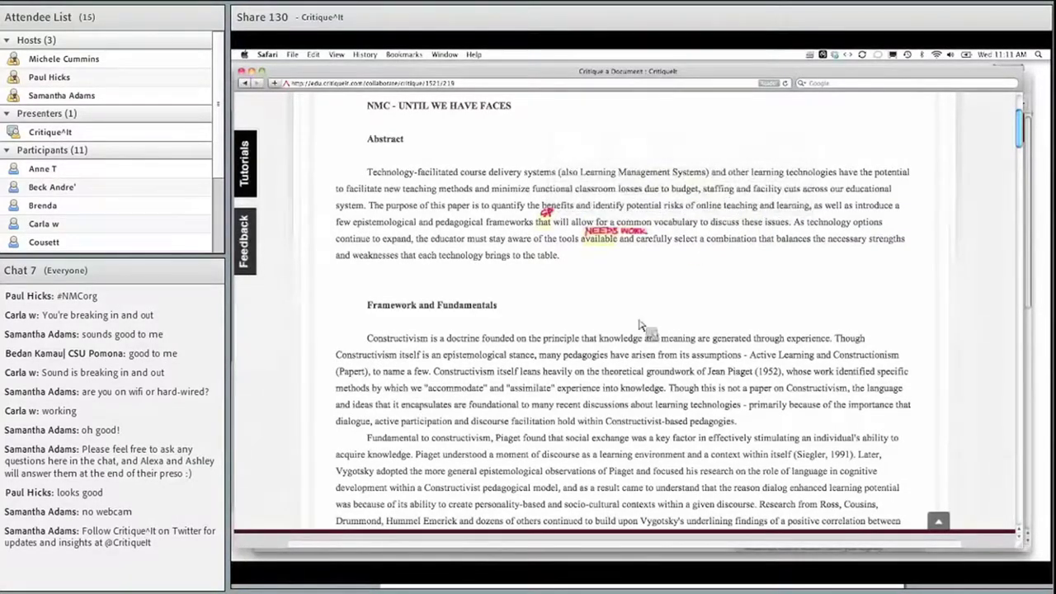
Step: Try Criticism stamps like REDUNDANT on 'knowledge' and 'educator', saving the NEEDS WORK stamp
{"action": "double_click", "coordinate": [621, 338]}
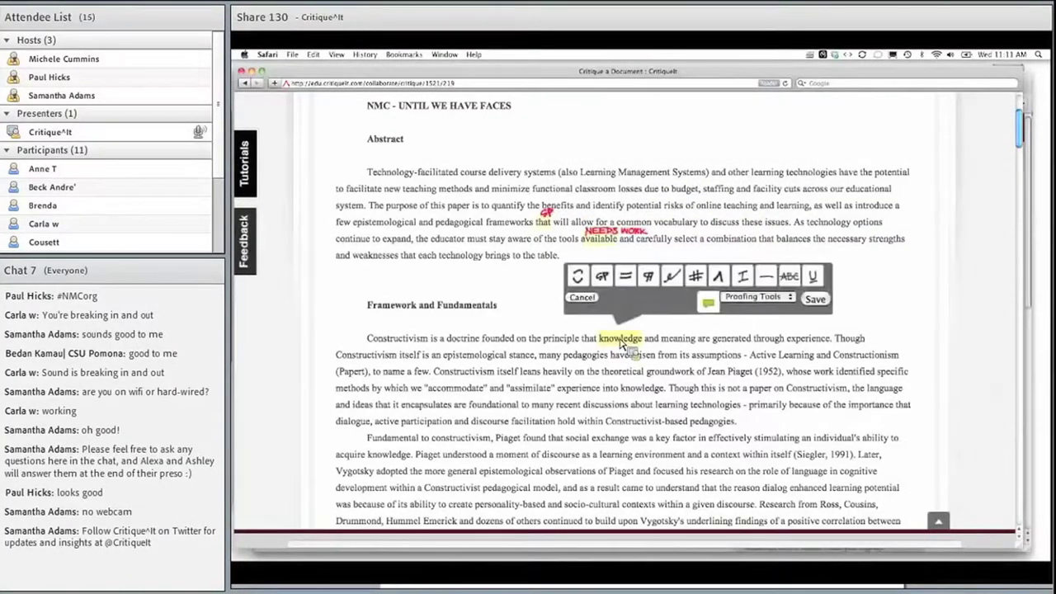
{"action": "left_click", "coordinate": [790, 297]}
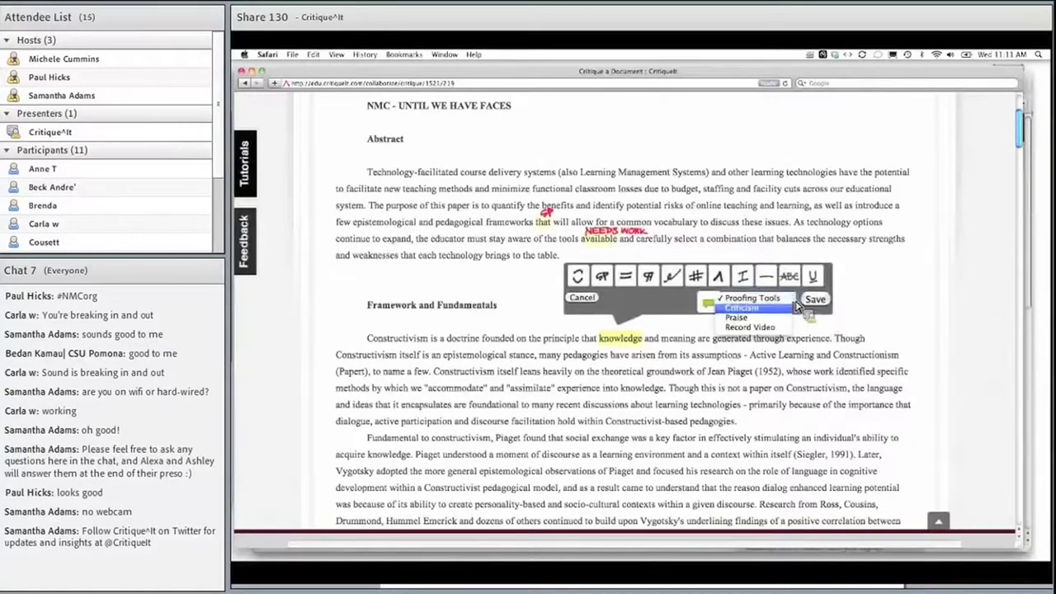
{"action": "left_click", "coordinate": [784, 309]}
{"action": "left_click", "coordinate": [613, 246]}
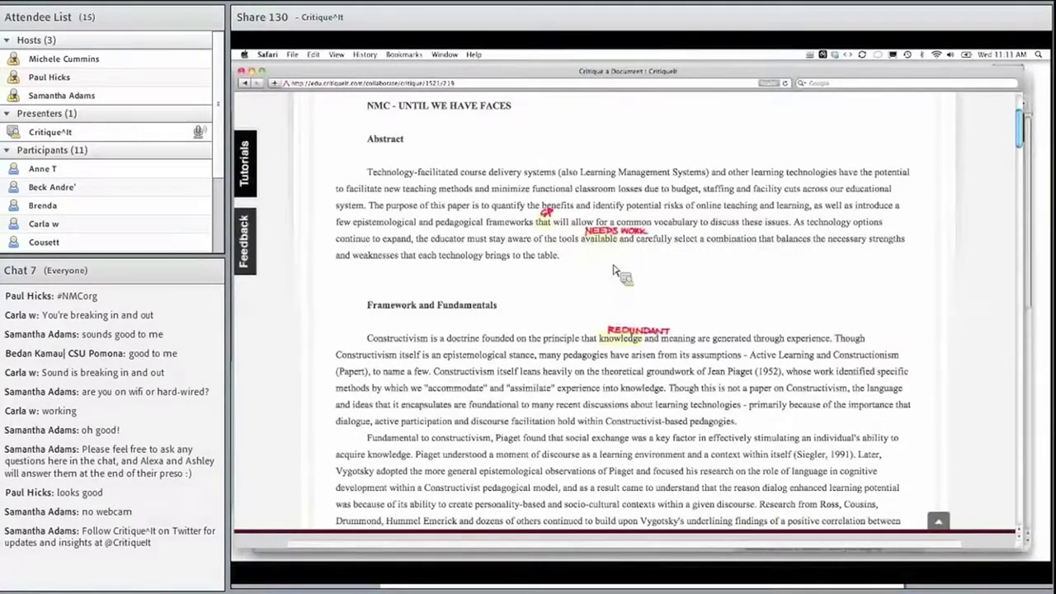
{"action": "double_click", "coordinate": [450, 239]}
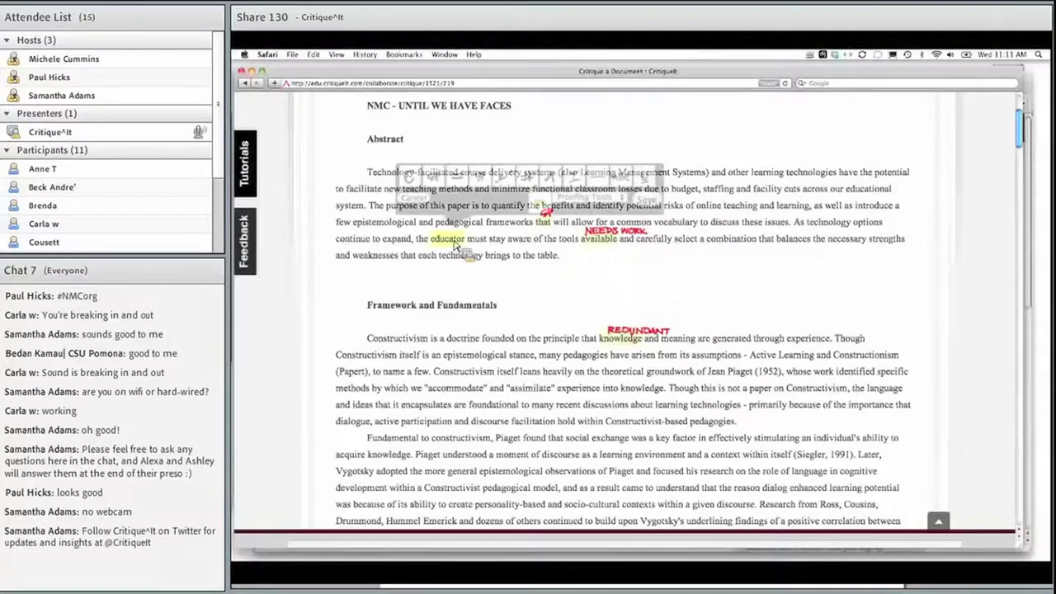
{"action": "left_click", "coordinate": [580, 200]}
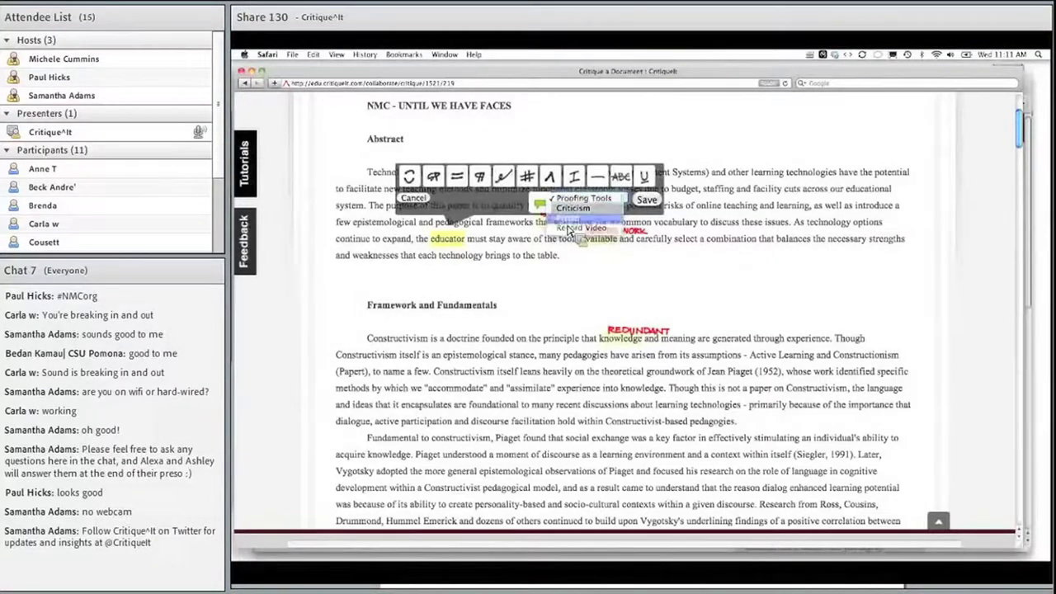
{"action": "left_click", "coordinate": [567, 228]}
{"action": "left_click", "coordinate": [649, 194]}
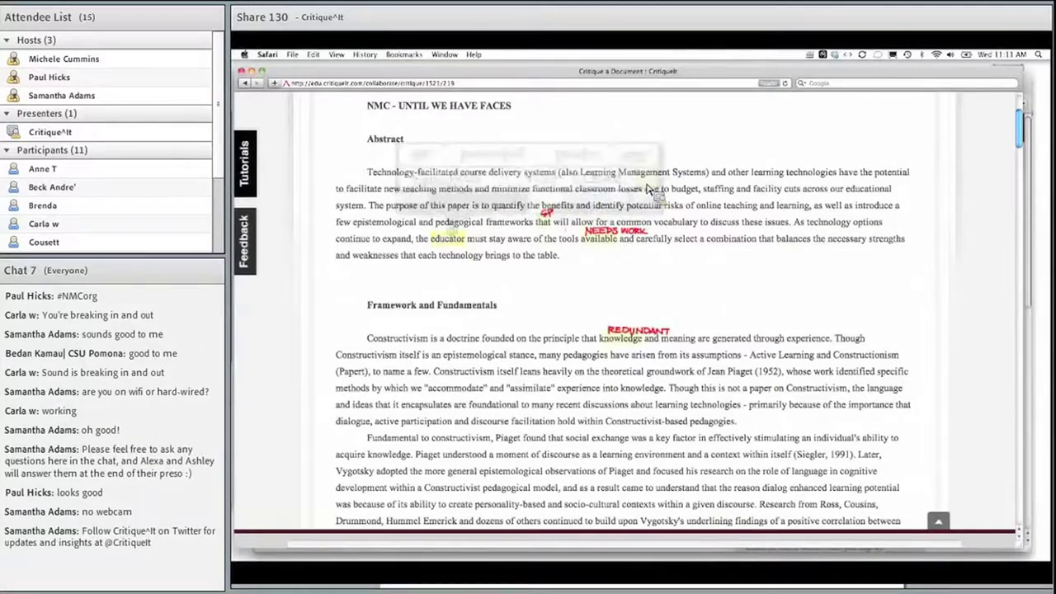
Step: Stamp and save the YES! praise mark on 'combination'
{"action": "double_click", "coordinate": [731, 238]}
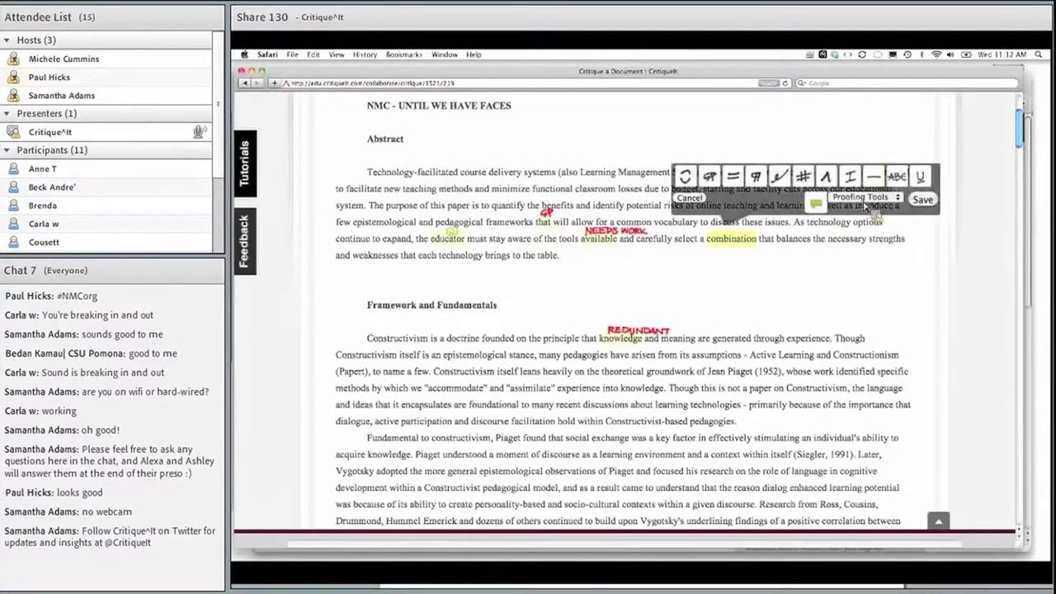
{"action": "left_click", "coordinate": [864, 201]}
{"action": "left_click", "coordinate": [868, 224]}
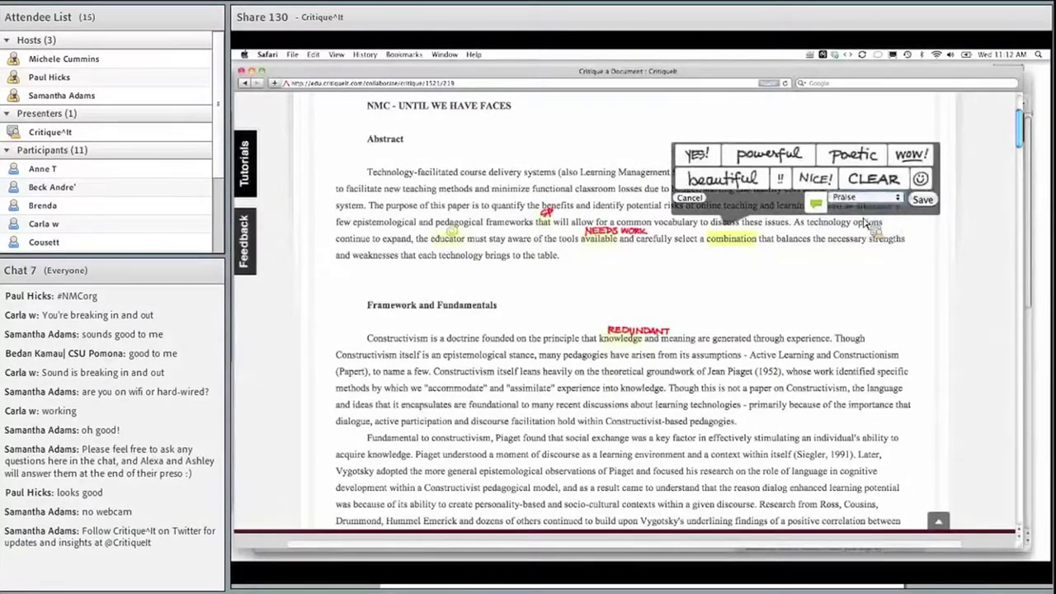
{"action": "left_click", "coordinate": [701, 173]}
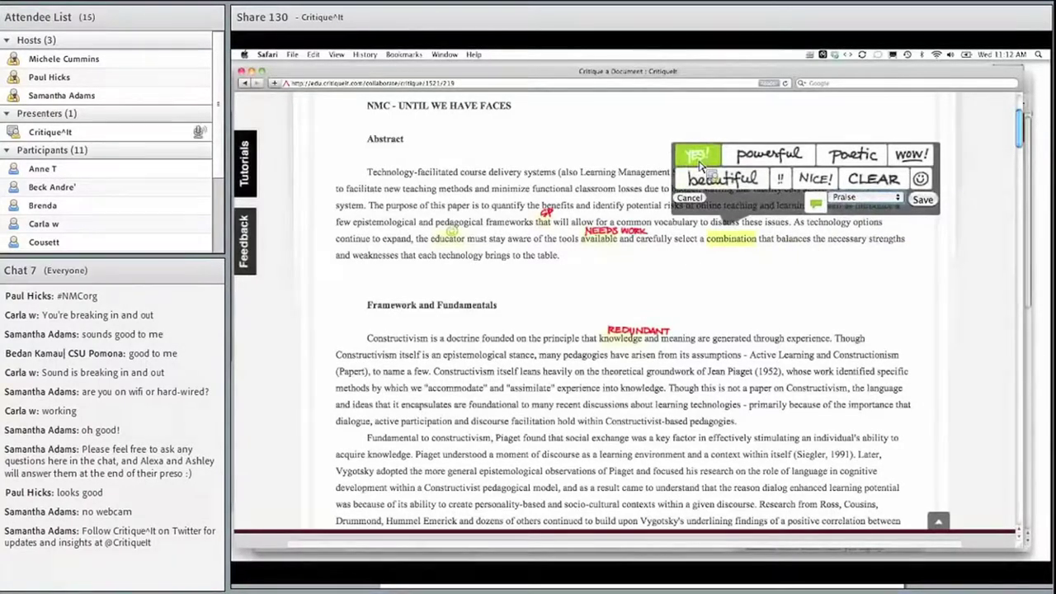
{"action": "left_click", "coordinate": [699, 161]}
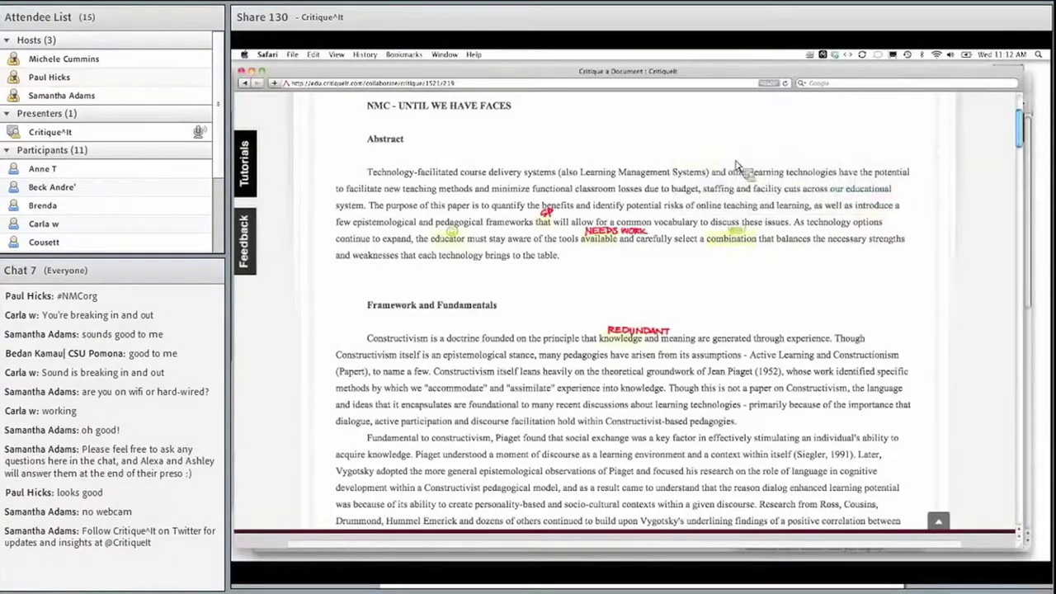
Step: Save the comment 'i can do that here.' on 'aware', view it, and hide the comments panel
{"action": "left_click", "coordinate": [528, 245]}
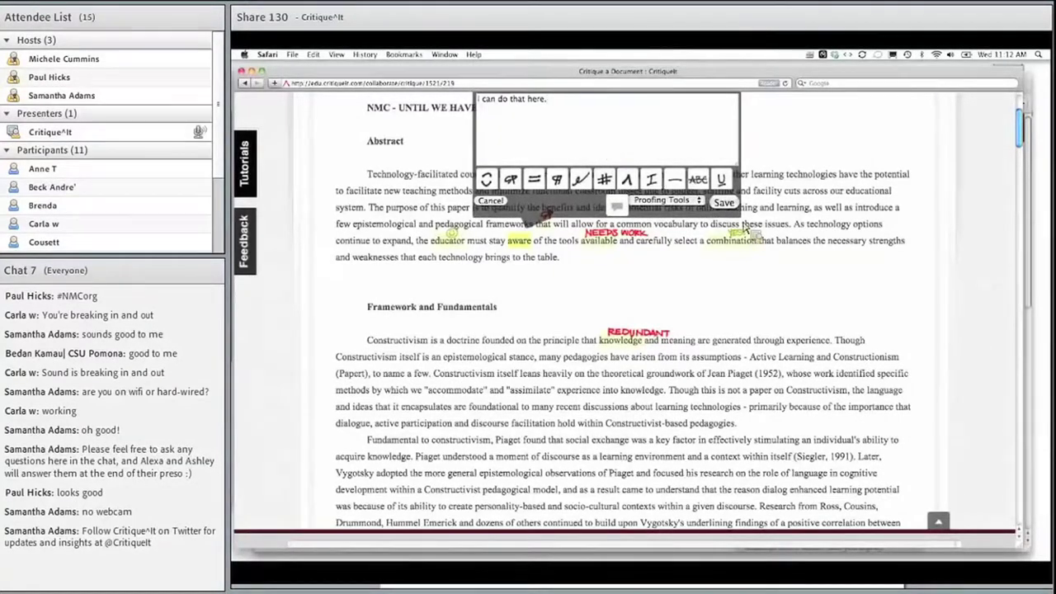
{"action": "left_click", "coordinate": [724, 202]}
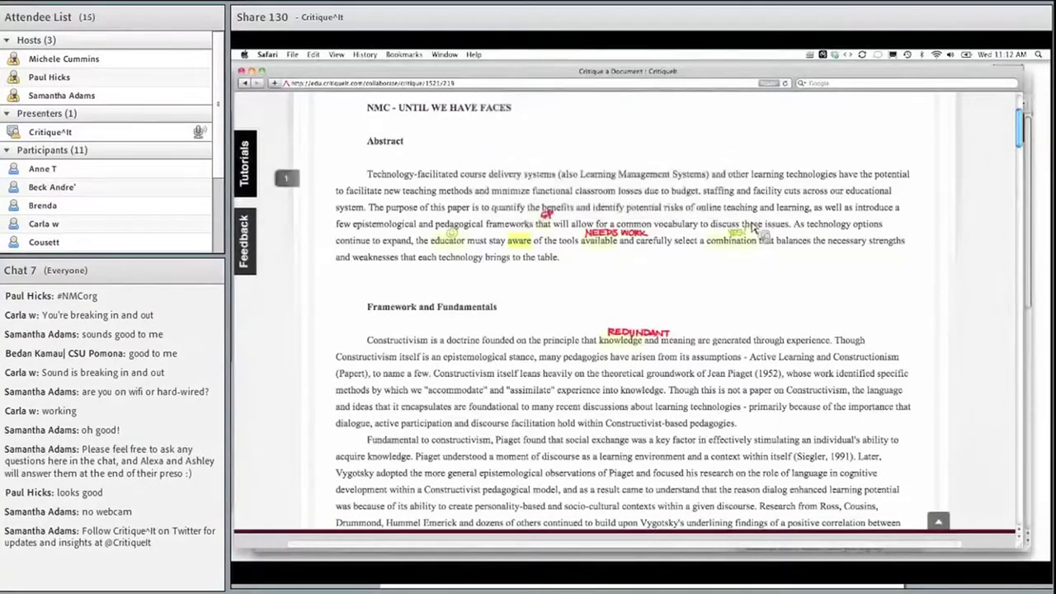
{"action": "left_click", "coordinate": [287, 181]}
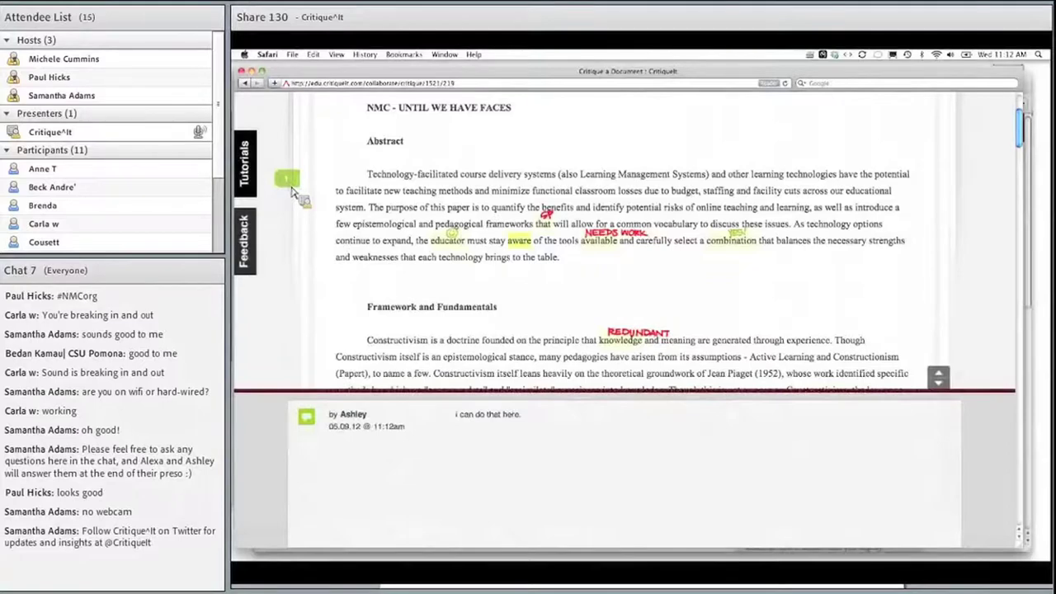
{"action": "left_click", "coordinate": [288, 187]}
{"action": "left_click", "coordinate": [948, 393]}
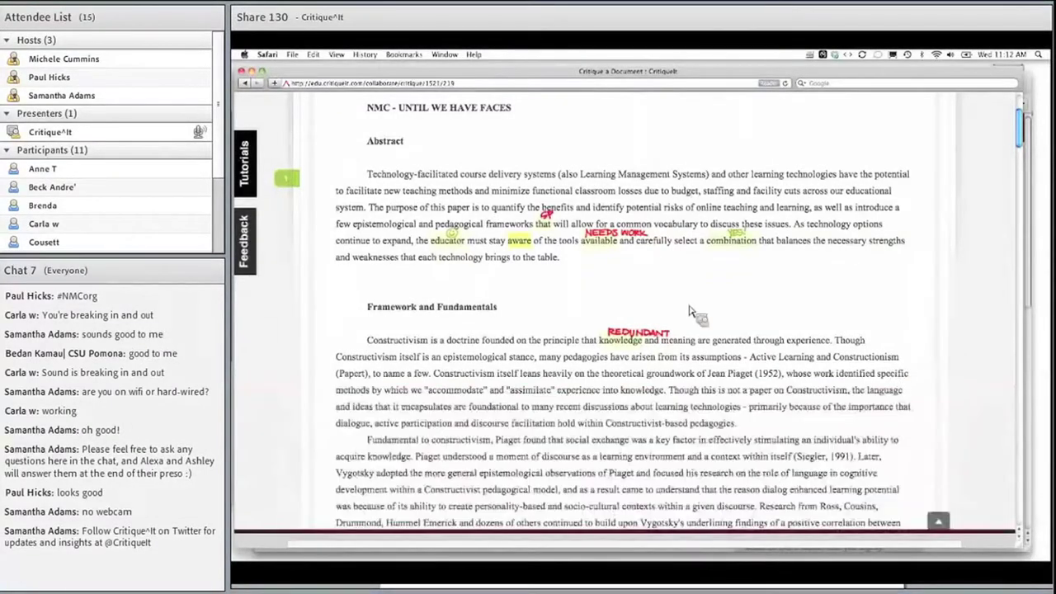
Step: Select a word in the Constructivism paragraph and set up a Video recording comment
{"action": "double_click", "coordinate": [521, 358]}
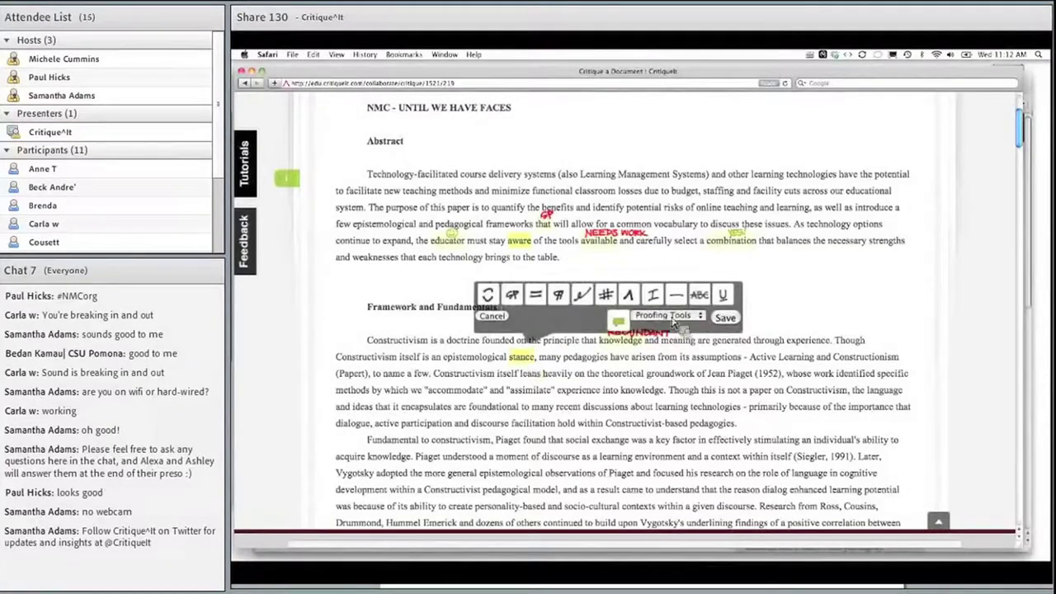
{"action": "left_click", "coordinate": [672, 322]}
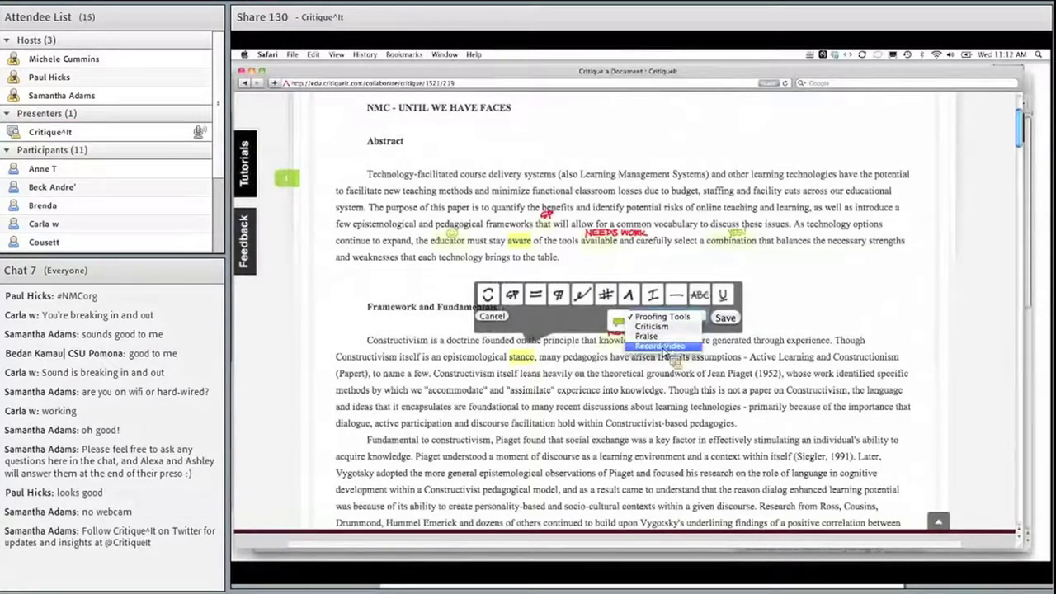
{"action": "left_click", "coordinate": [664, 346]}
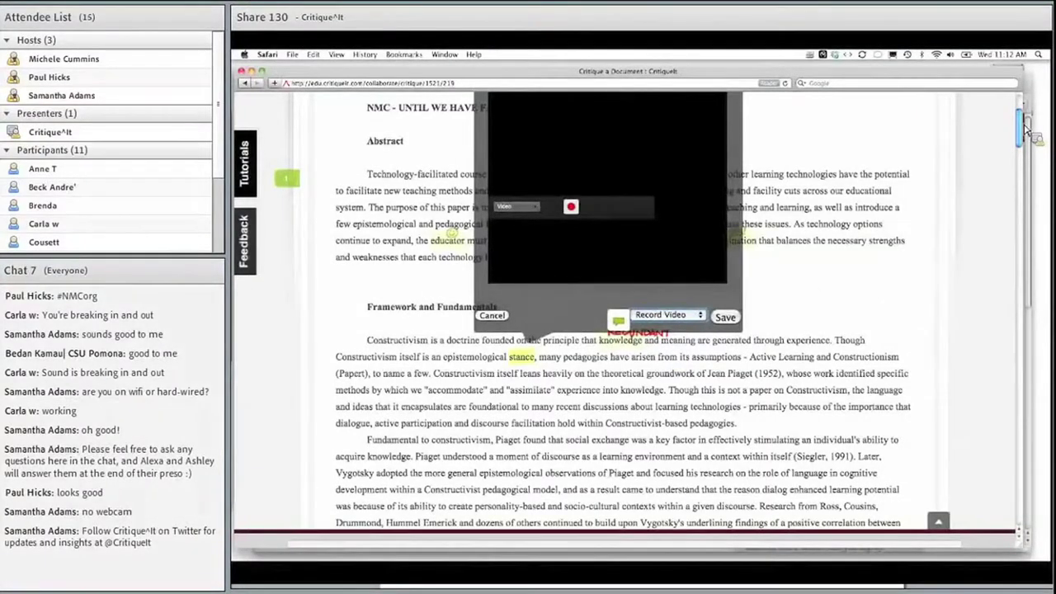
{"action": "scroll", "coordinate": [1028, 124], "scroll_direction": "up", "scroll_amount": 3}
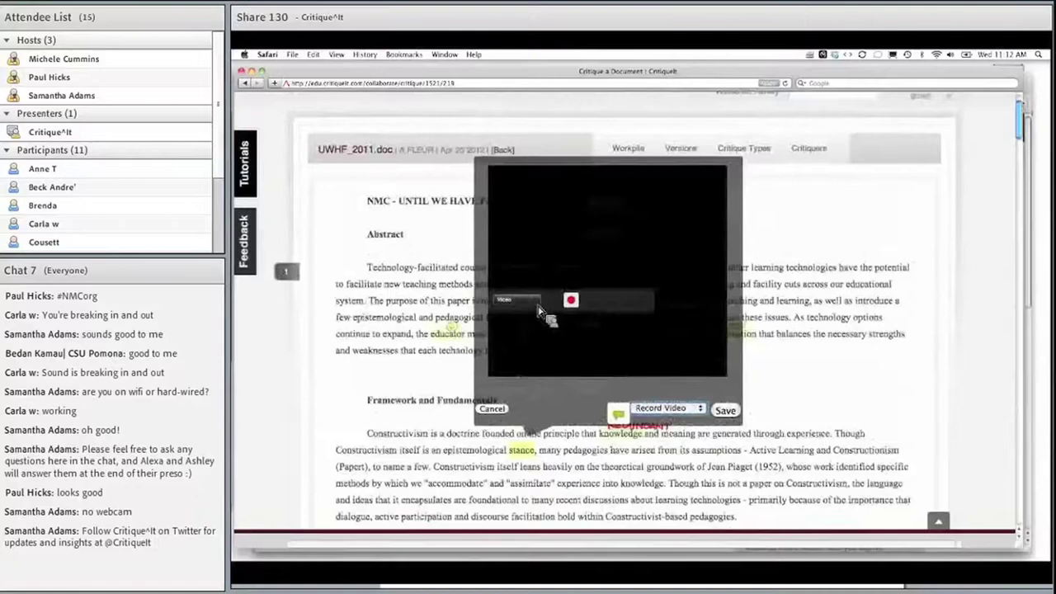
{"action": "left_click", "coordinate": [528, 301]}
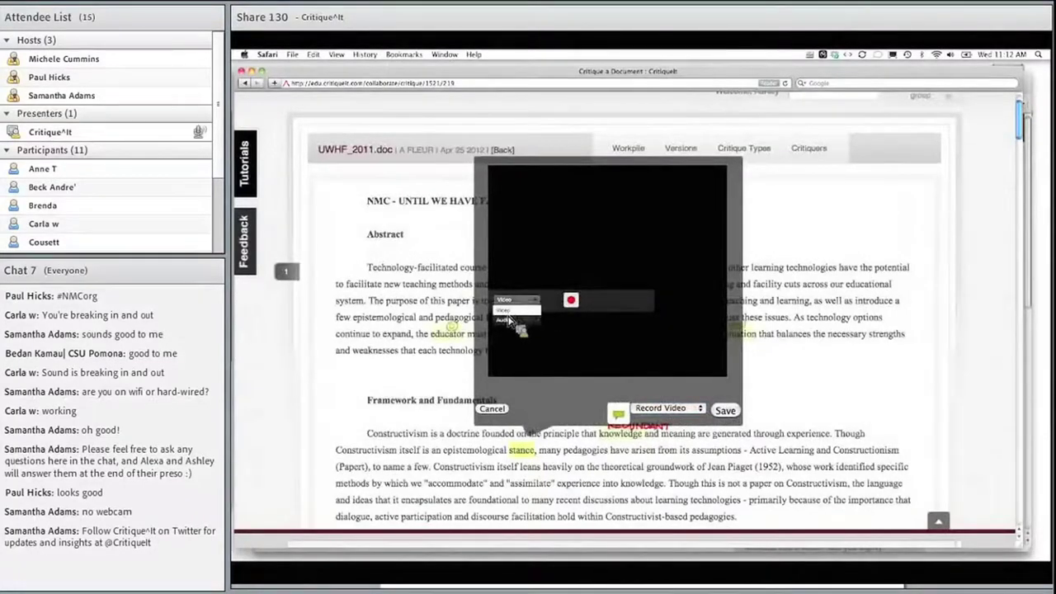
{"action": "left_click", "coordinate": [507, 311]}
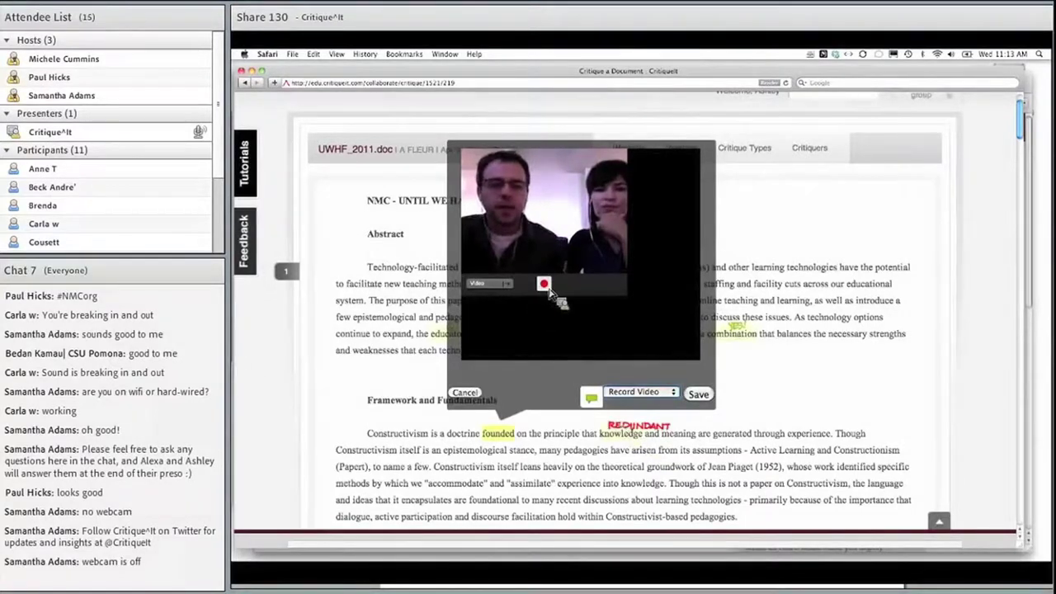
Step: Record and save the video comment, then select the words 'pedagogies have'
{"action": "left_click", "coordinate": [546, 286]}
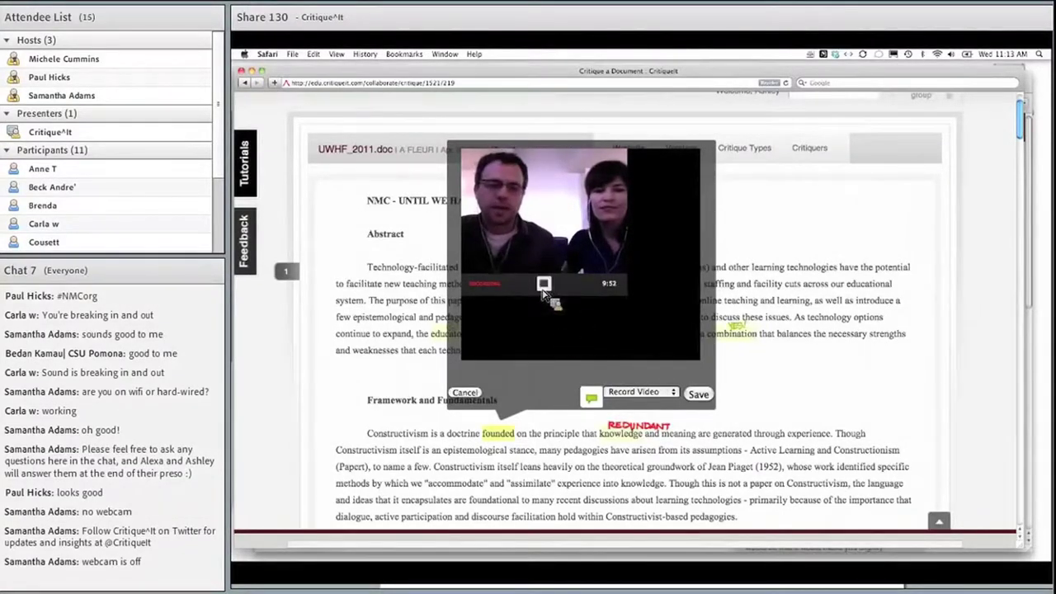
{"action": "left_click", "coordinate": [544, 293]}
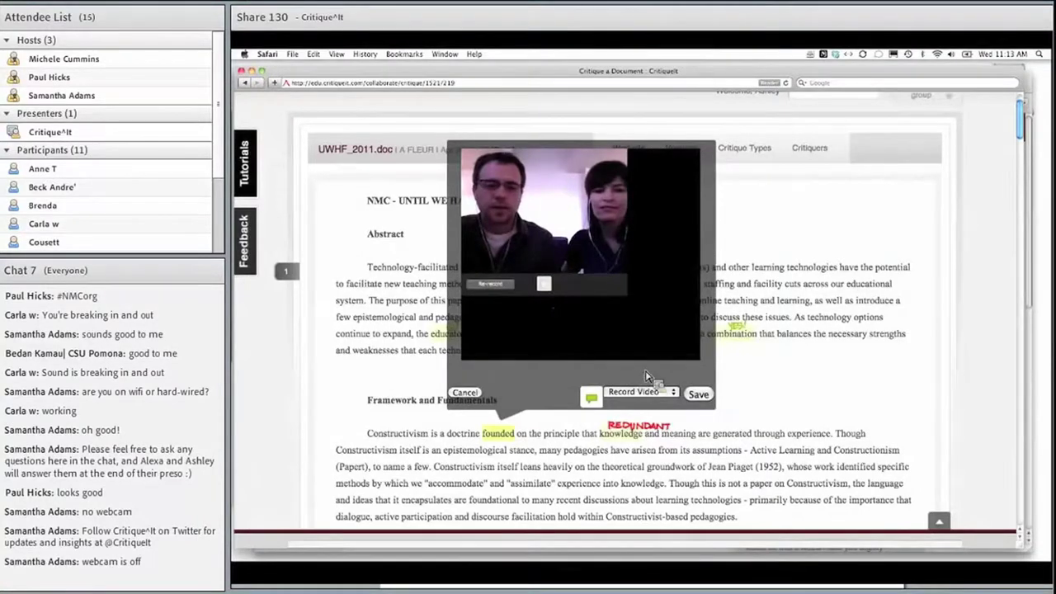
{"action": "left_click", "coordinate": [698, 395]}
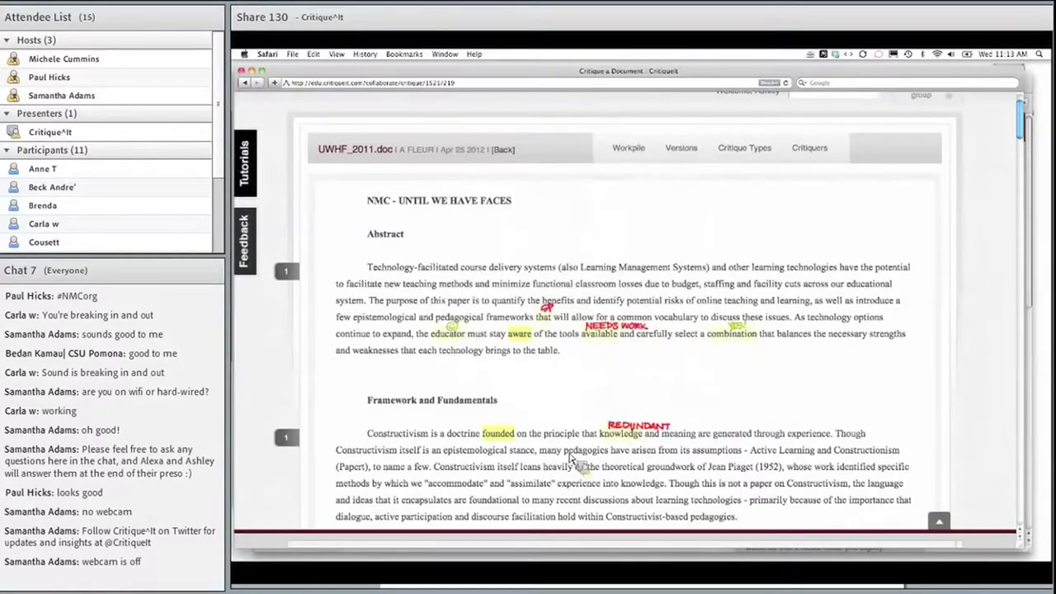
{"action": "left_click_drag", "start_coordinate": [565, 452], "coordinate": [633, 458]}
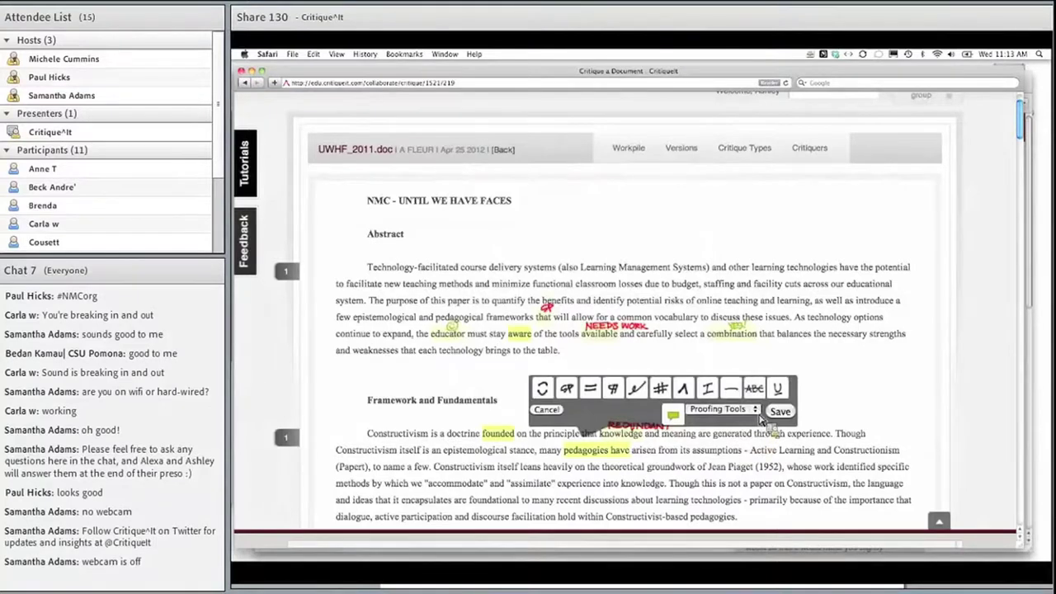
Step: Record an Audio-only comment on 'pedagogies have' and save it
{"action": "left_click", "coordinate": [754, 411]}
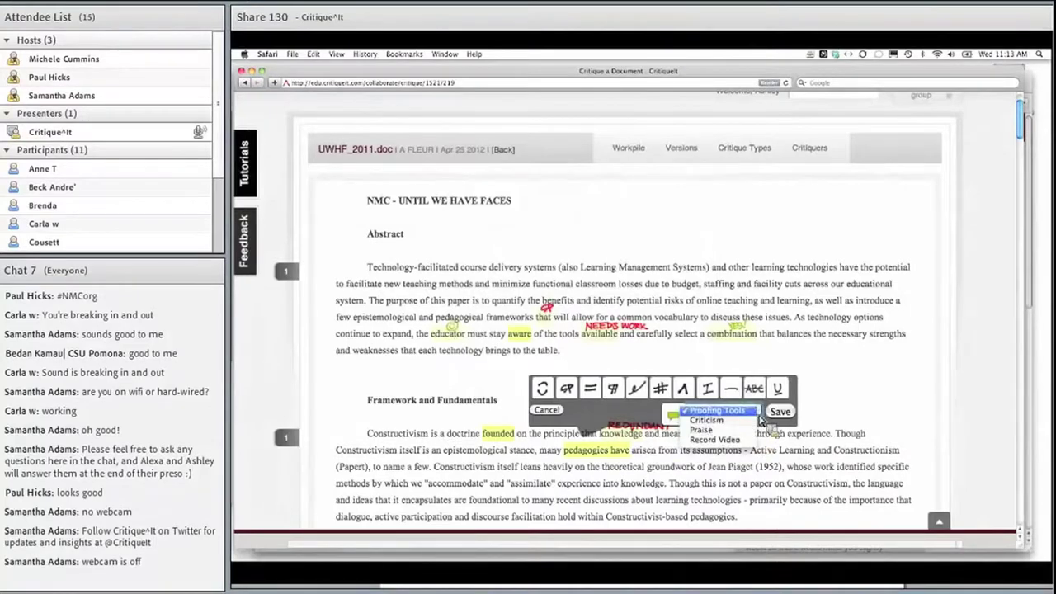
{"action": "left_click", "coordinate": [716, 450]}
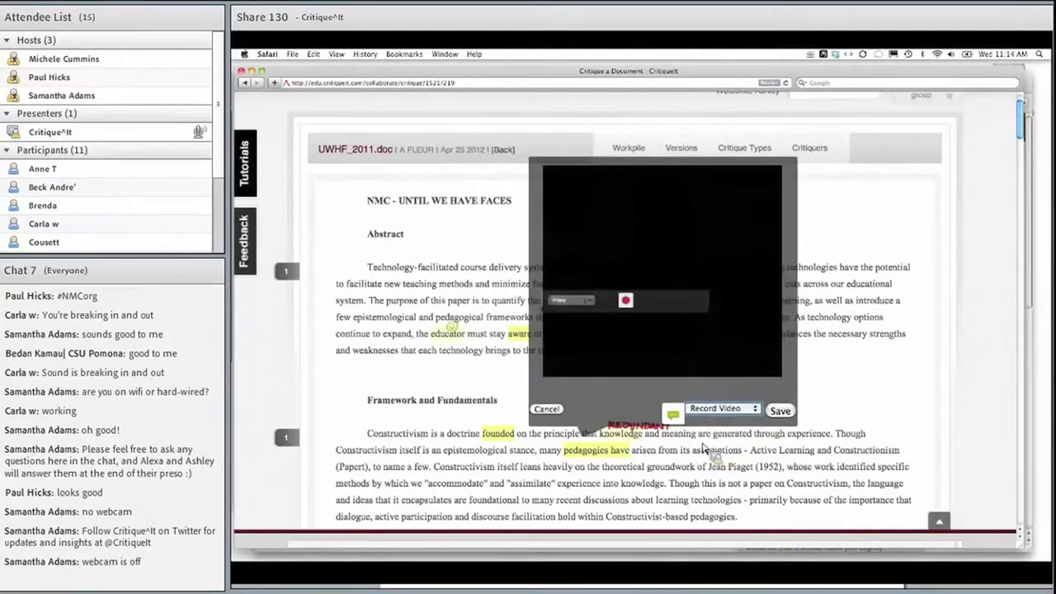
{"action": "left_click", "coordinate": [580, 300]}
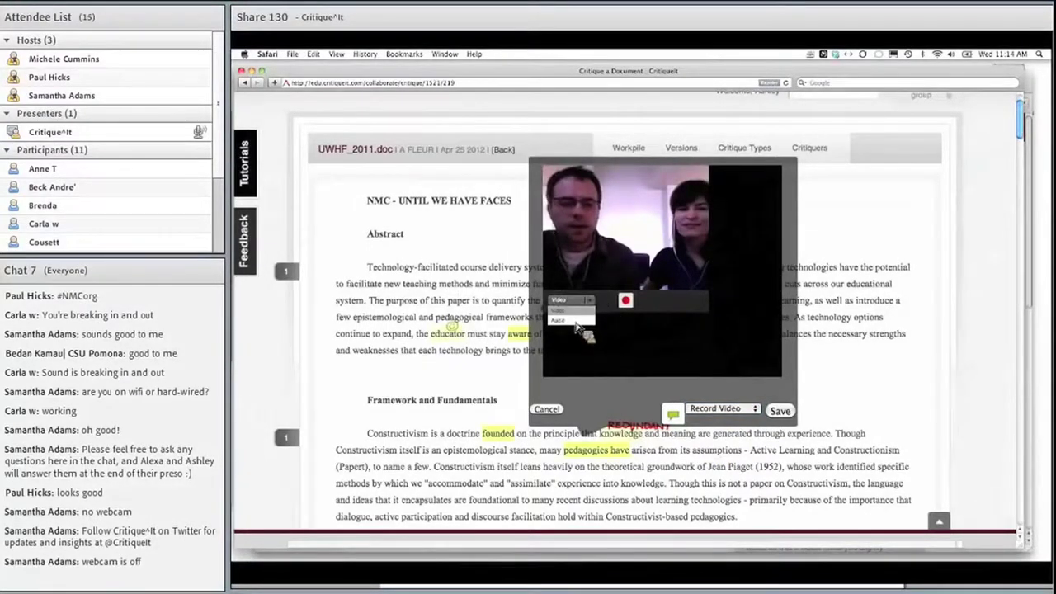
{"action": "left_click", "coordinate": [577, 320]}
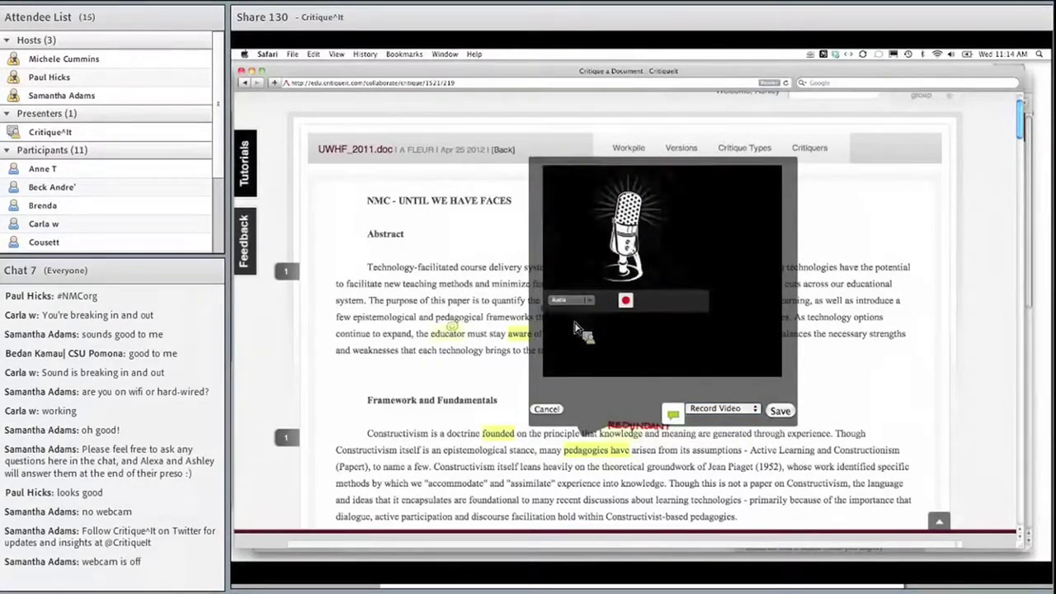
{"action": "left_click", "coordinate": [626, 301]}
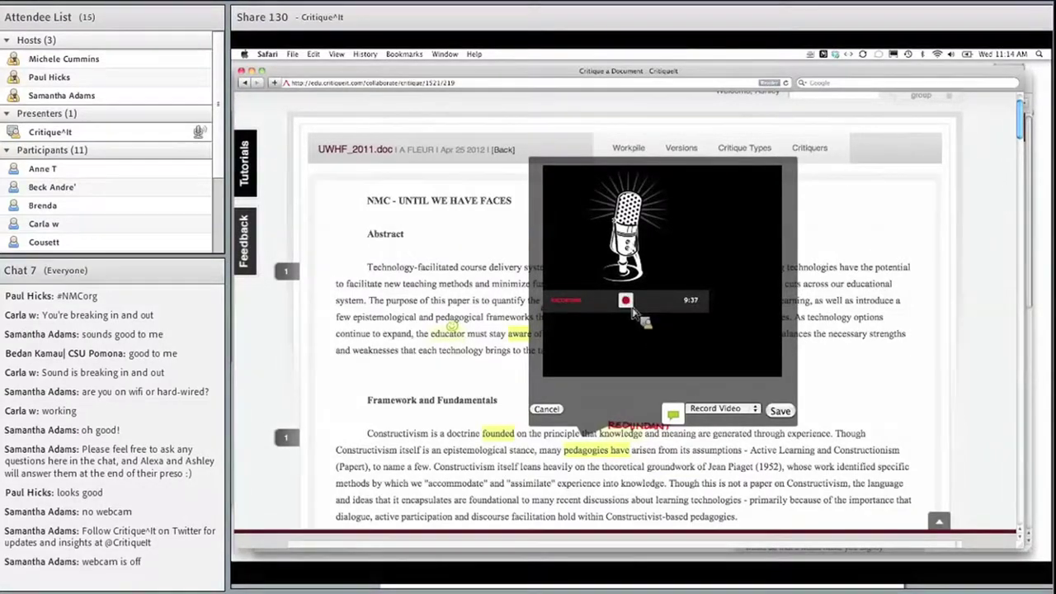
{"action": "left_click", "coordinate": [629, 304]}
{"action": "left_click", "coordinate": [779, 410]}
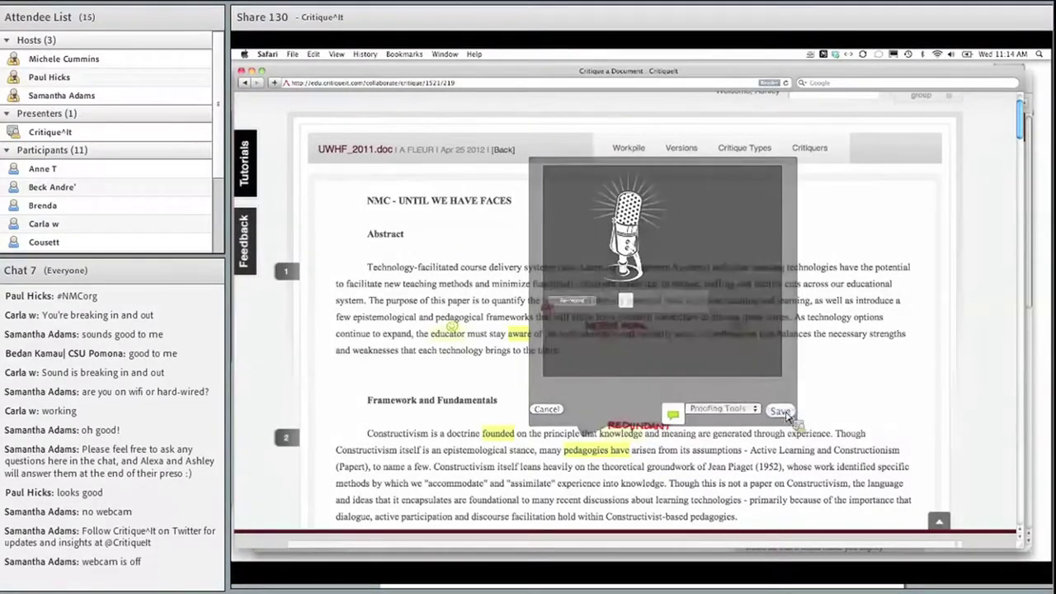
Step: Scroll the Abstract to bring up the REMOVE control on the highlighted word 'combination'
{"action": "mouse_move", "coordinate": [599, 459]}
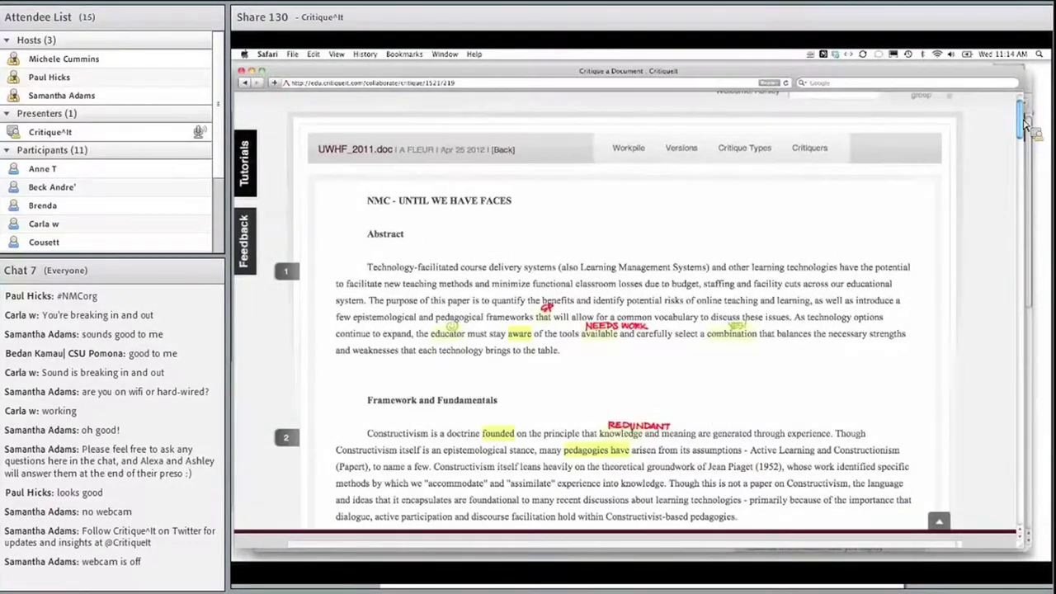
{"action": "scroll", "coordinate": [1026, 122], "scroll_direction": "down", "scroll_amount": 2}
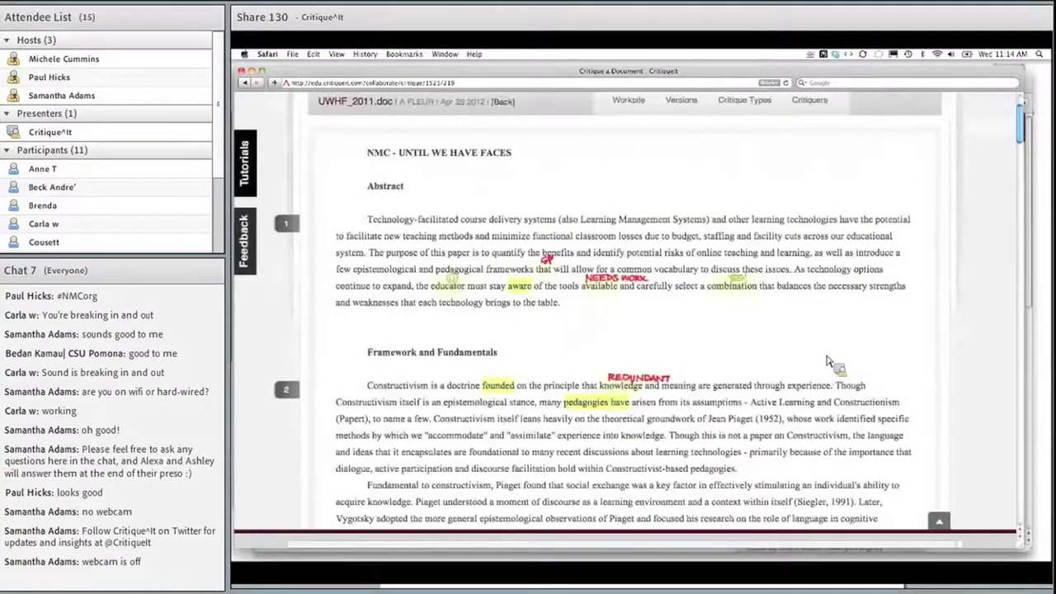
{"action": "mouse_move", "coordinate": [728, 290]}
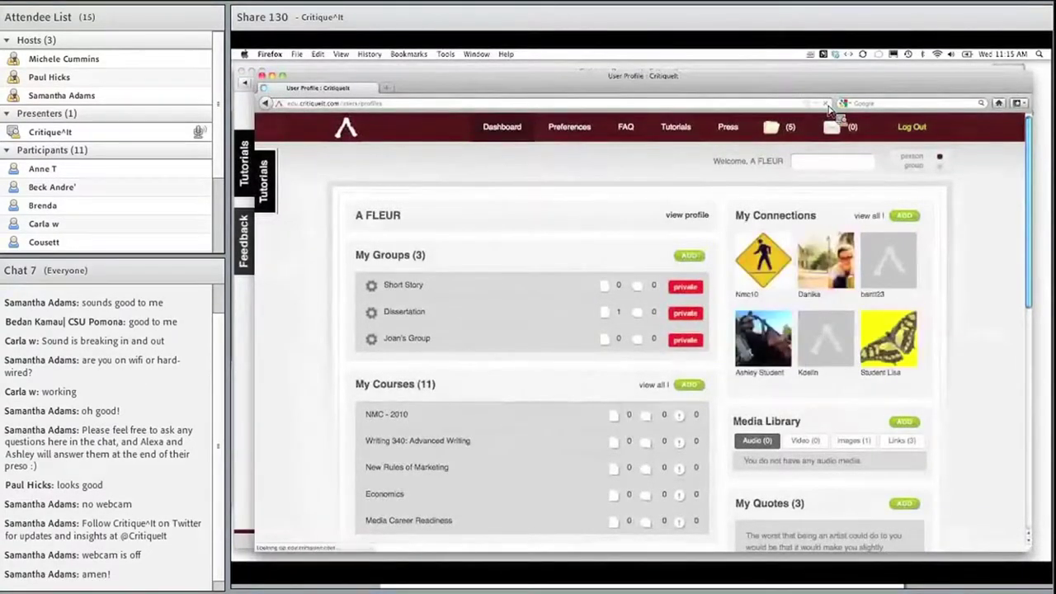
Step: Scroll through UWHF_2011.doc's review to see the member's NEEDS WORK and REDUNDANT marks
{"action": "scroll", "coordinate": [862, 172], "scroll_direction": "down", "scroll_amount": 3}
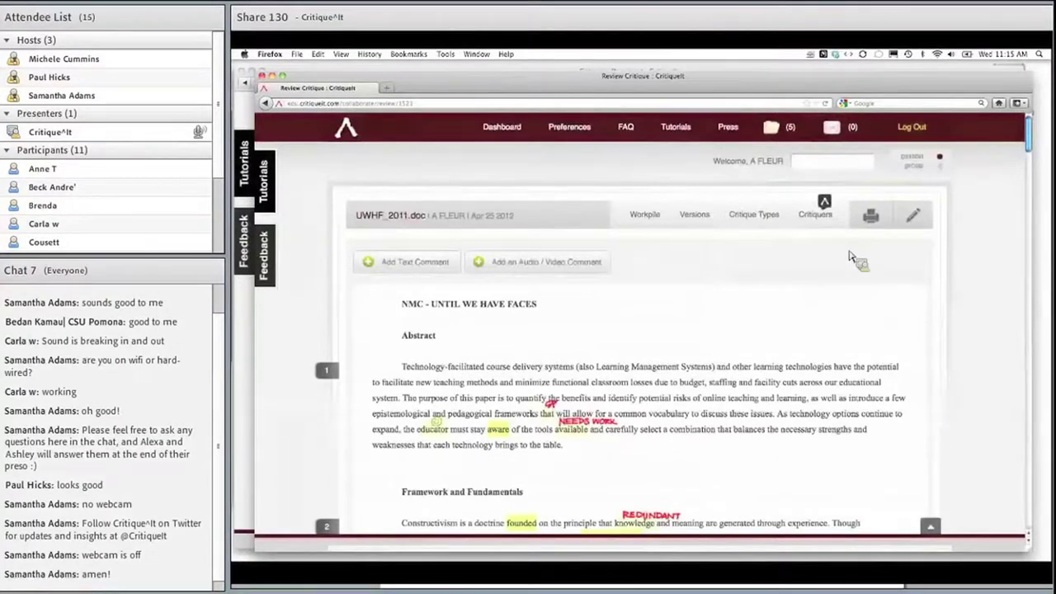
Step: Check the document's critiquers list and the comments on the first paragraph
{"action": "left_click", "coordinate": [825, 228]}
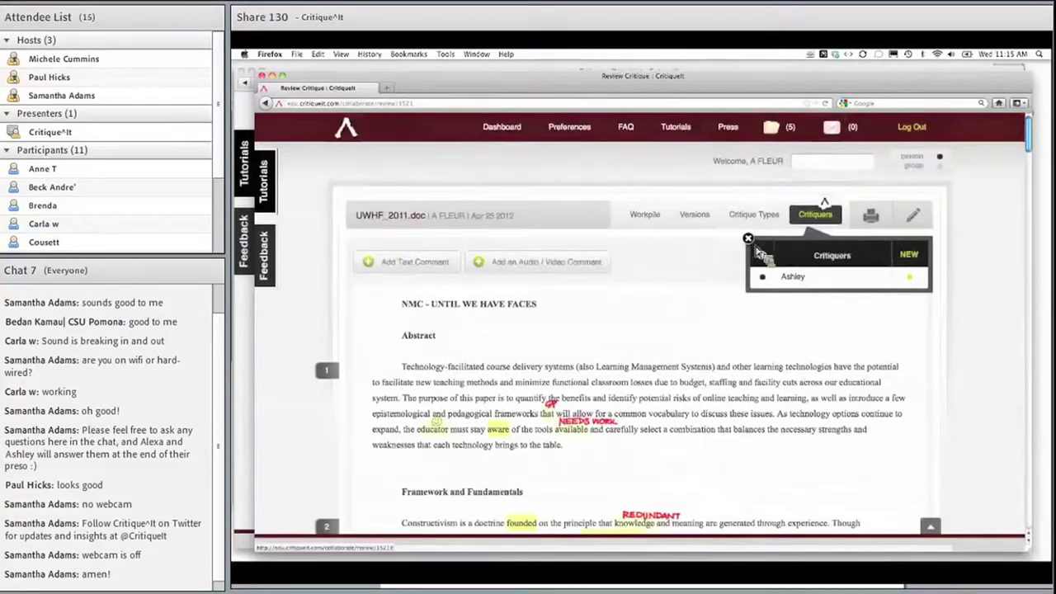
{"action": "left_click", "coordinate": [750, 240]}
{"action": "left_click", "coordinate": [328, 373]}
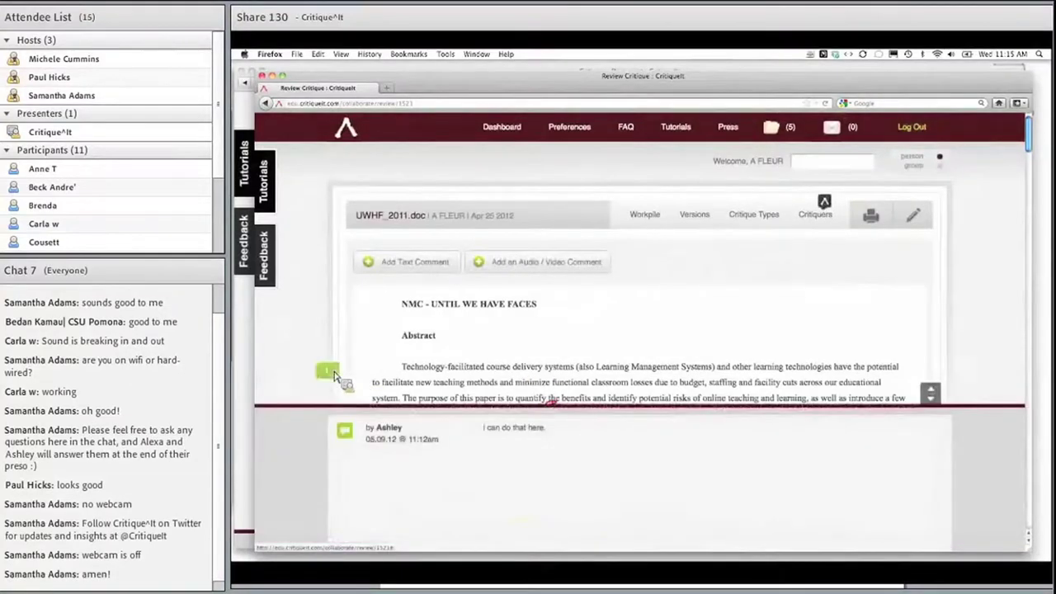
{"action": "left_click", "coordinate": [932, 400]}
Step: Show the second paragraph's comments and play the reviewer's video comment
{"action": "scroll", "coordinate": [782, 398], "scroll_direction": "down", "scroll_amount": 3}
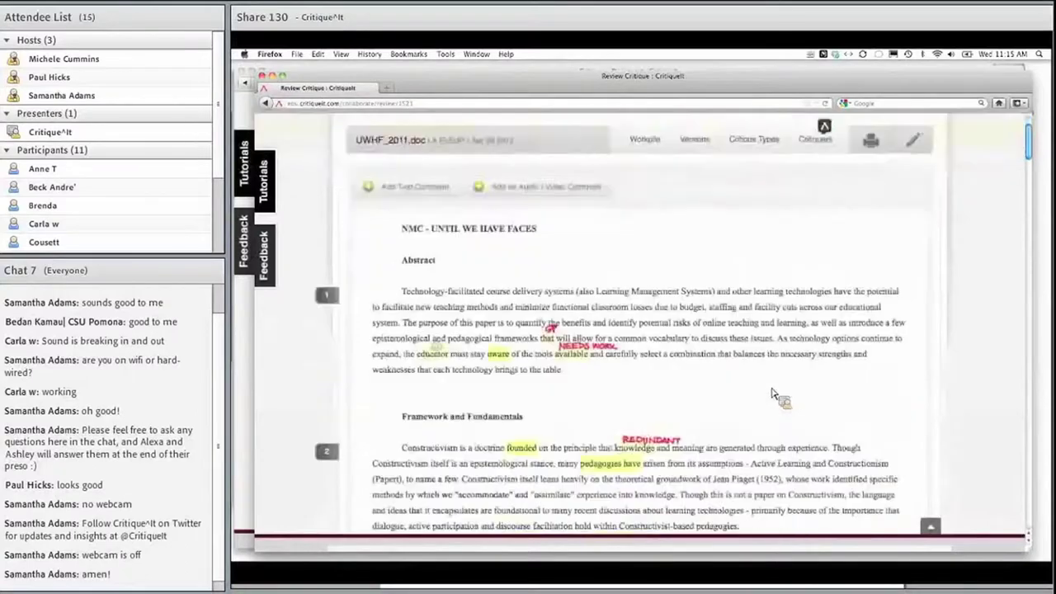
{"action": "left_click", "coordinate": [336, 434]}
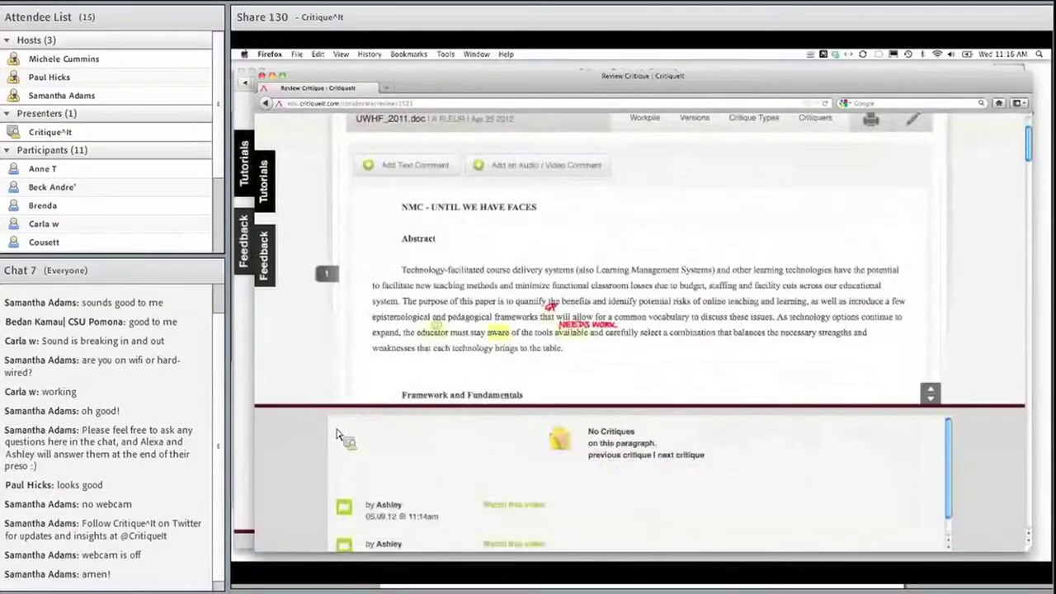
{"action": "scroll", "coordinate": [569, 505], "scroll_direction": "down", "scroll_amount": 2}
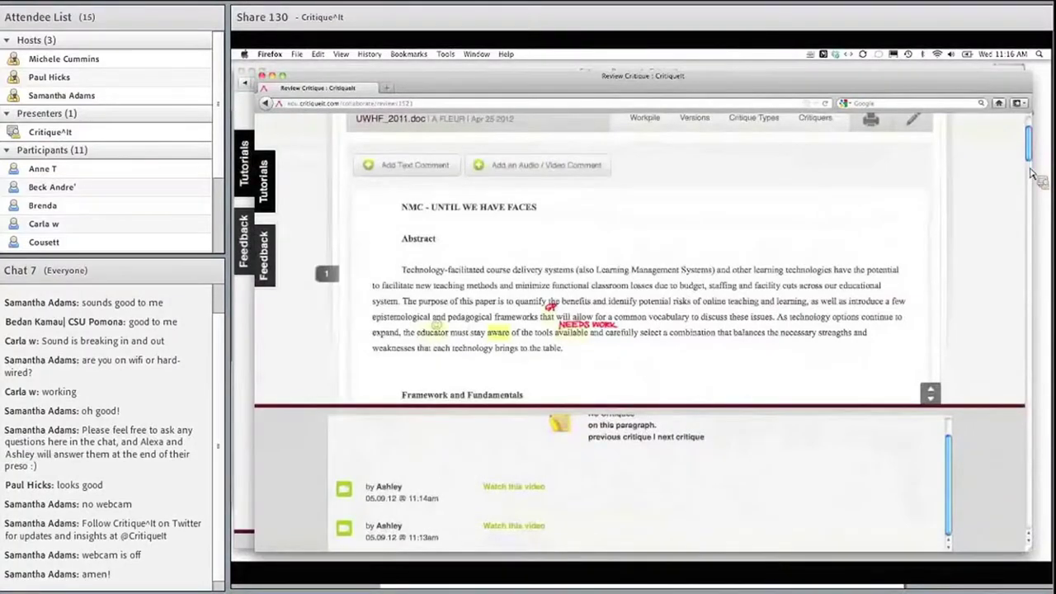
{"action": "scroll", "coordinate": [1031, 175], "scroll_direction": "down", "scroll_amount": 4}
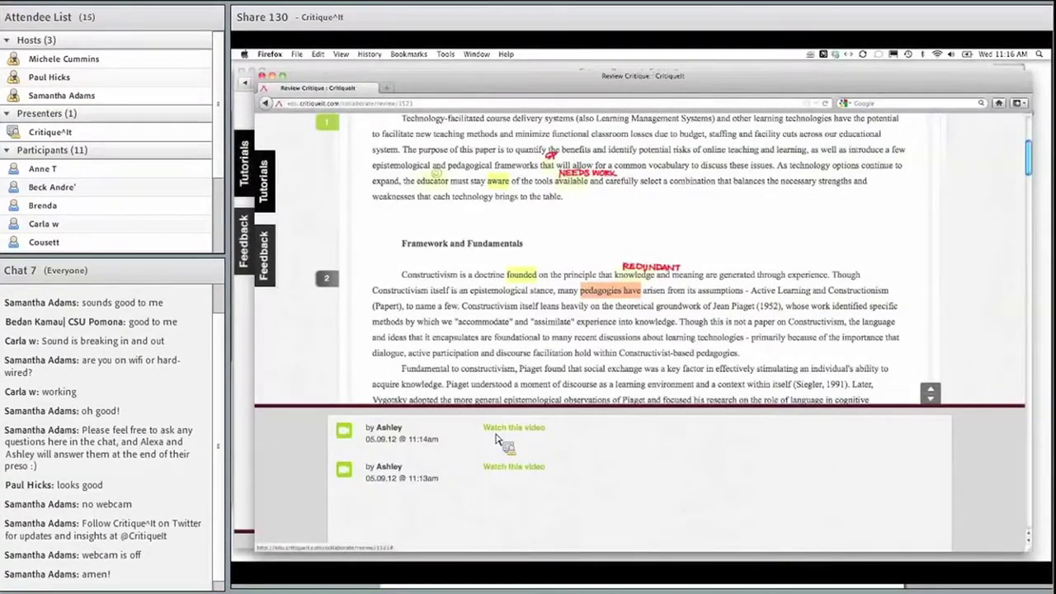
{"action": "left_click", "coordinate": [495, 432]}
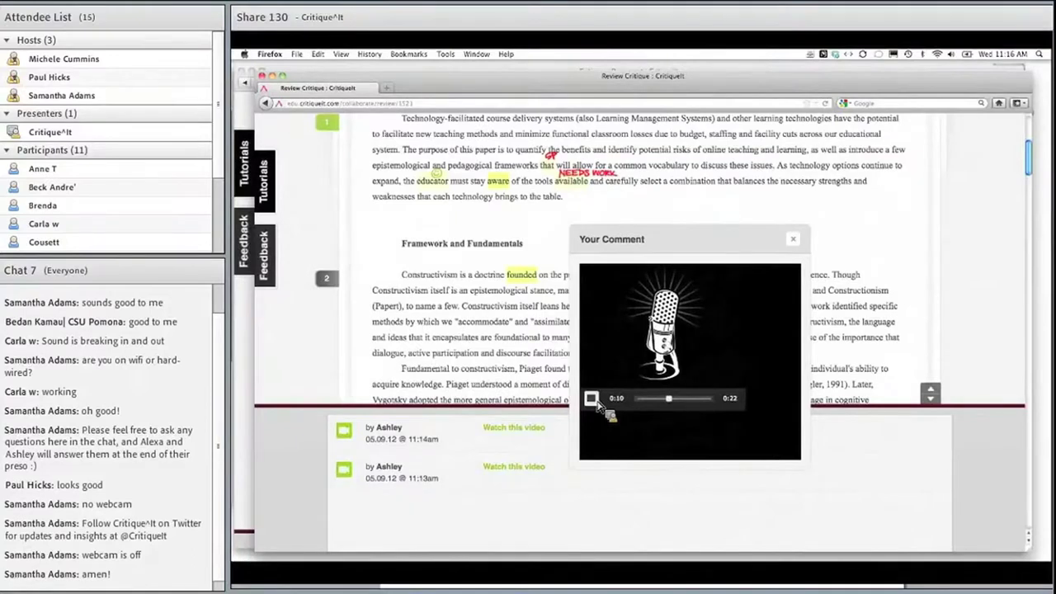
Step: Stop the reviewer's comment playback, close the player and collapse the comments pane
{"action": "left_click", "coordinate": [593, 400]}
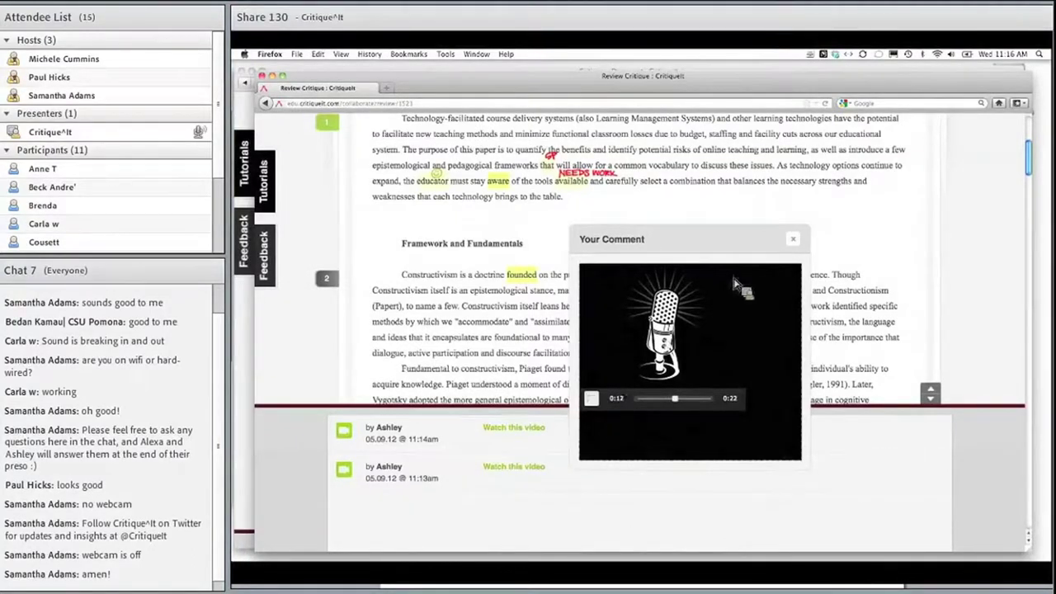
{"action": "left_click", "coordinate": [793, 241]}
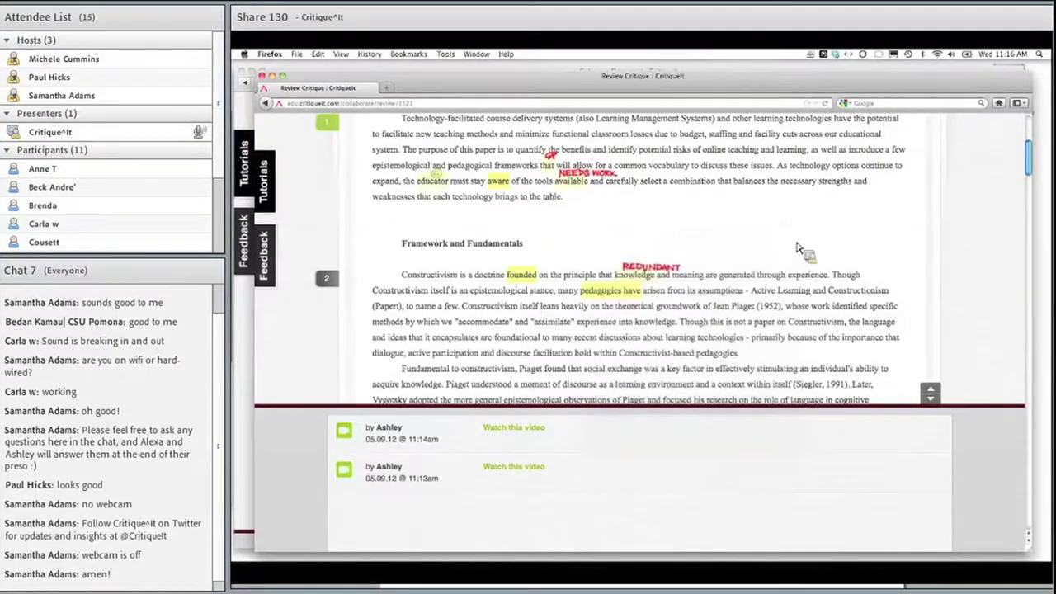
{"action": "left_click", "coordinate": [931, 396]}
{"action": "scroll", "coordinate": [935, 405], "scroll_direction": "up", "scroll_amount": 4}
{"action": "scroll", "coordinate": [920, 272], "scroll_direction": "up", "scroll_amount": 1}
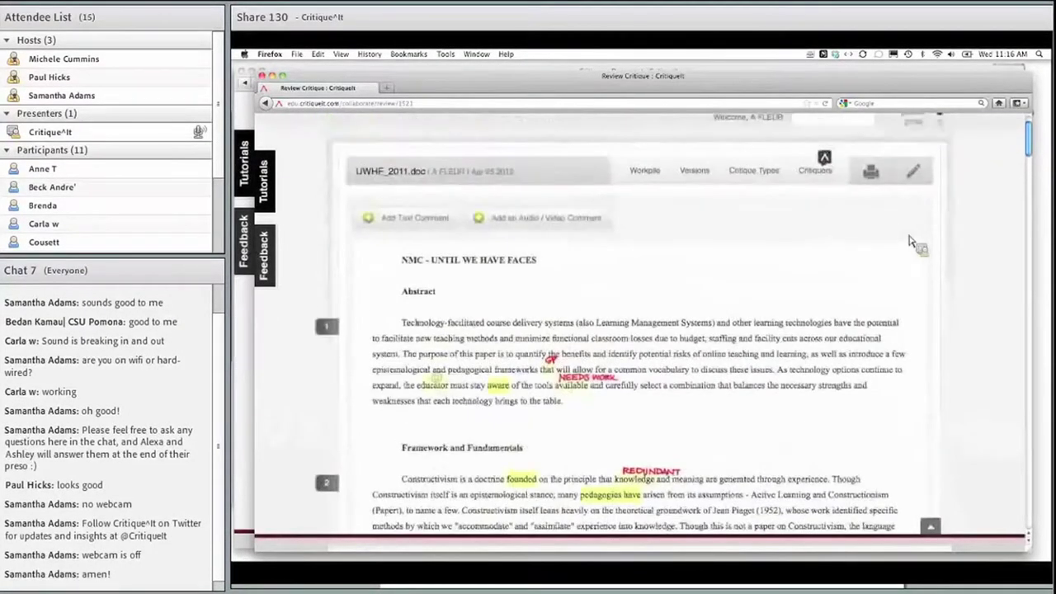
{"action": "left_click", "coordinate": [869, 182]}
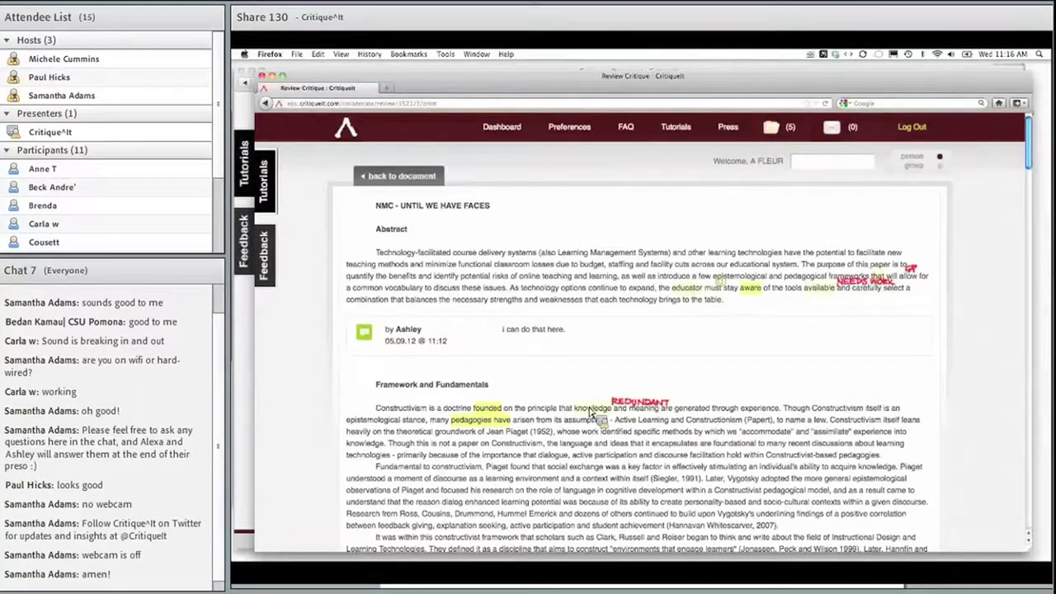
{"action": "left_click", "coordinate": [393, 188]}
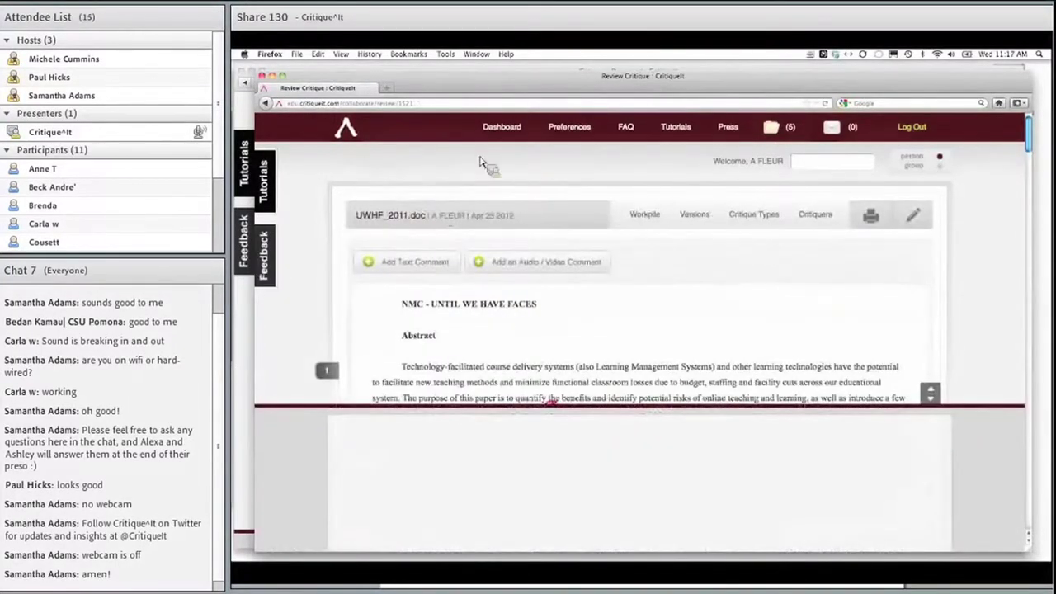
{"action": "left_click", "coordinate": [501, 129]}
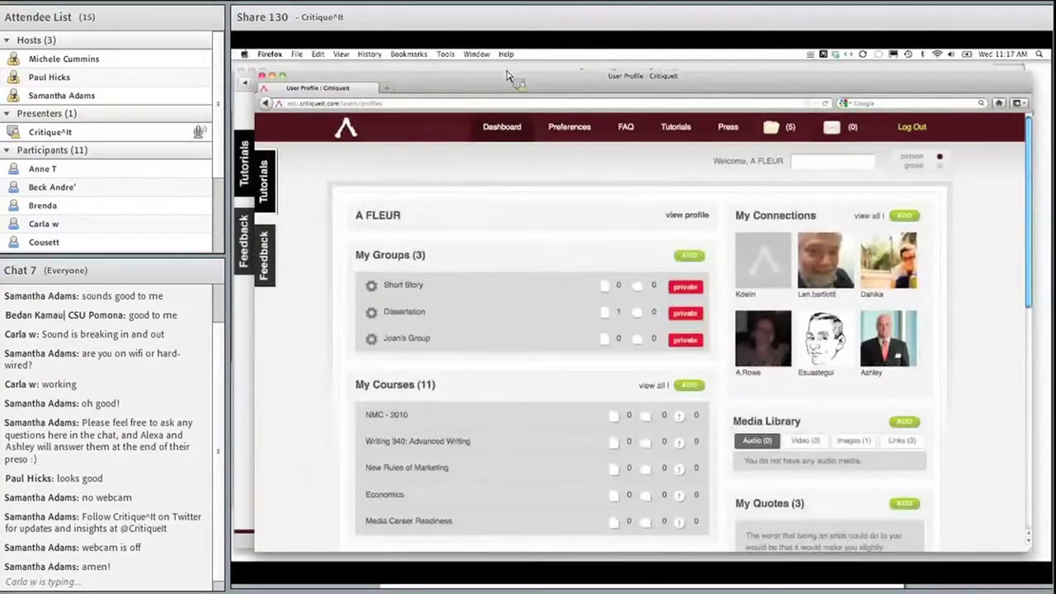
Step: Go from the annotated document to the dashboard and open the Economics course under My Courses
{"action": "key", "text": "super+Tab"}
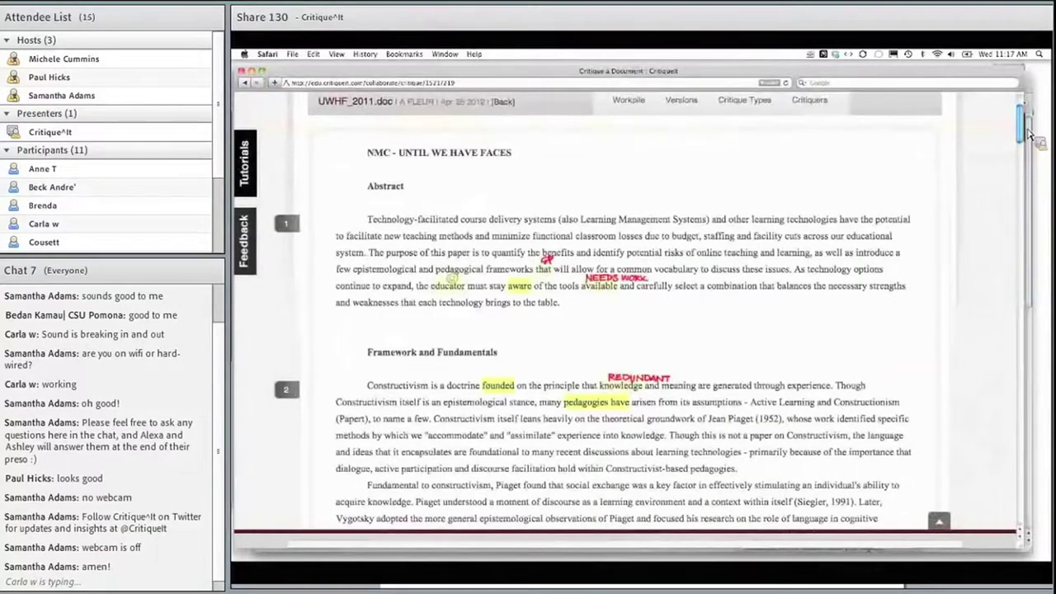
{"action": "scroll", "coordinate": [1023, 138], "scroll_direction": "up", "scroll_amount": 3}
{"action": "left_click", "coordinate": [493, 108]}
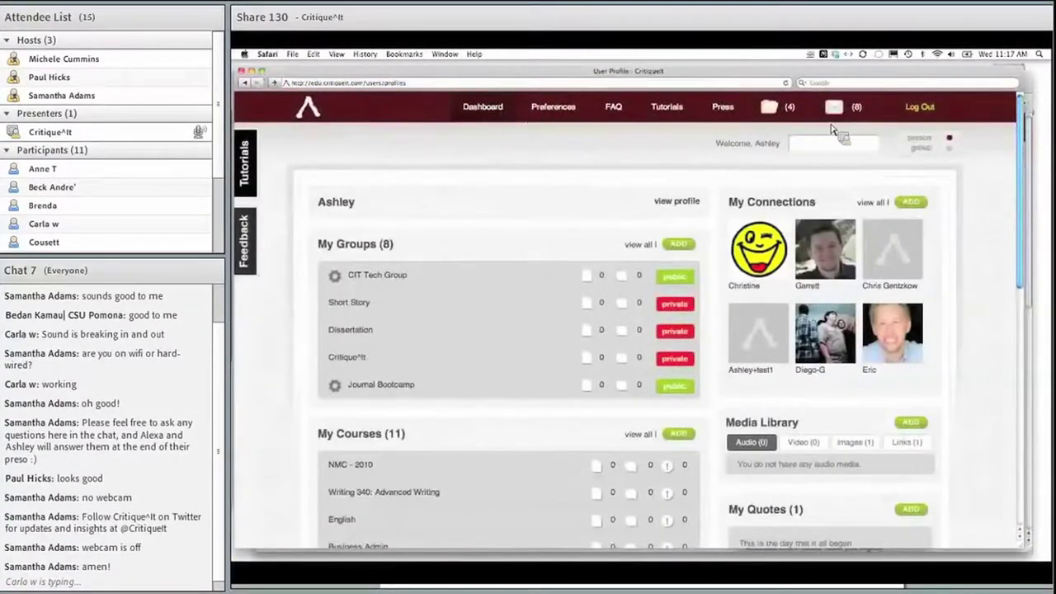
{"action": "left_click_drag", "start_coordinate": [1025, 158], "coordinate": [1023, 194]}
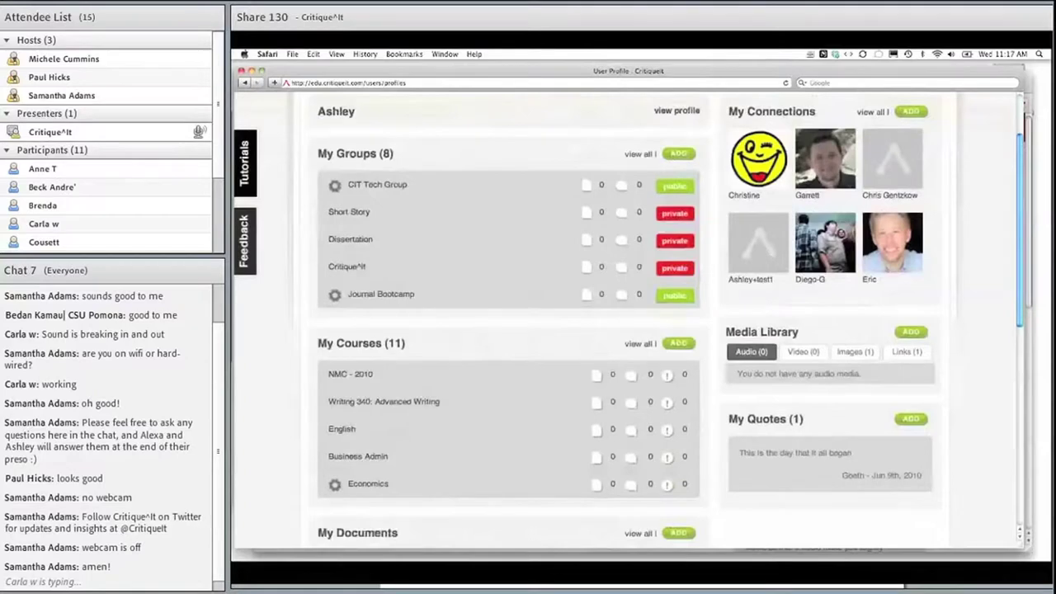
{"action": "left_click_drag", "start_coordinate": [1022, 195], "coordinate": [1023, 245]}
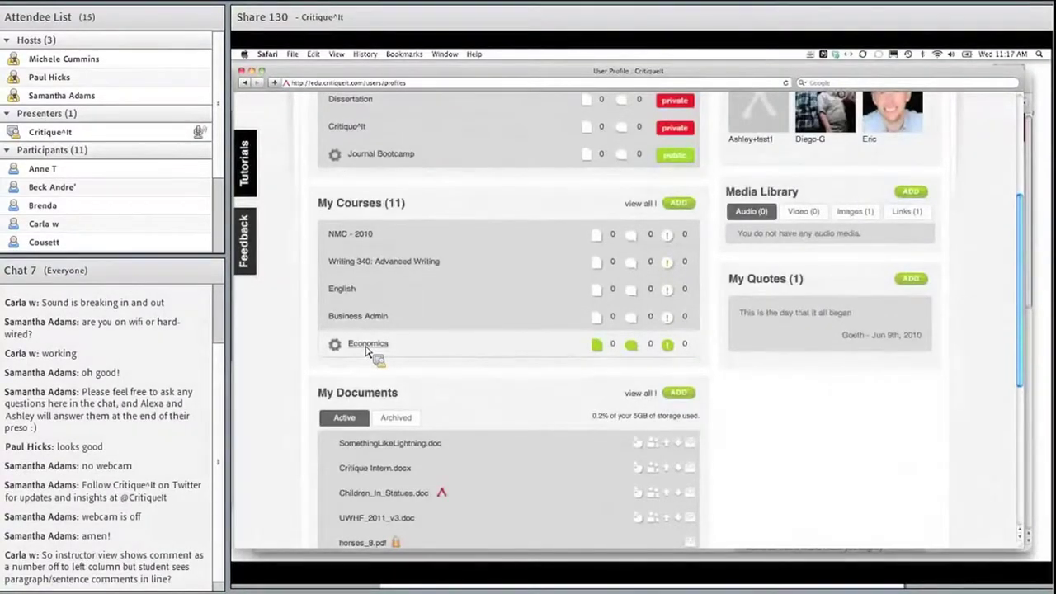
{"action": "left_click", "coordinate": [367, 345]}
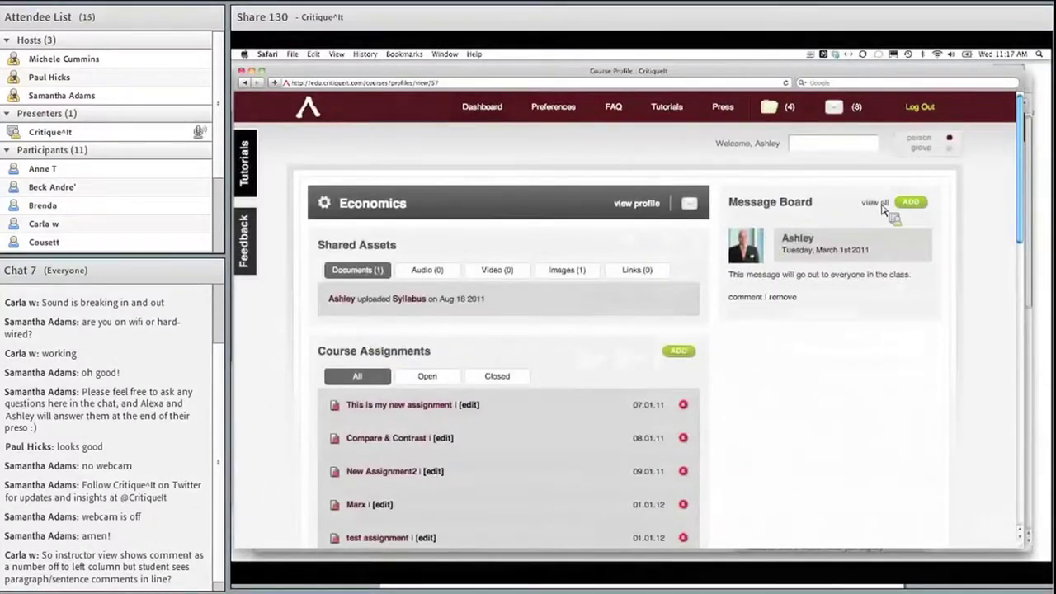
Step: Toggle Course Assignments between Open and Closed, settle on Open, and open Expository Essay
{"action": "scroll", "coordinate": [1027, 156], "scroll_direction": "down", "scroll_amount": 2}
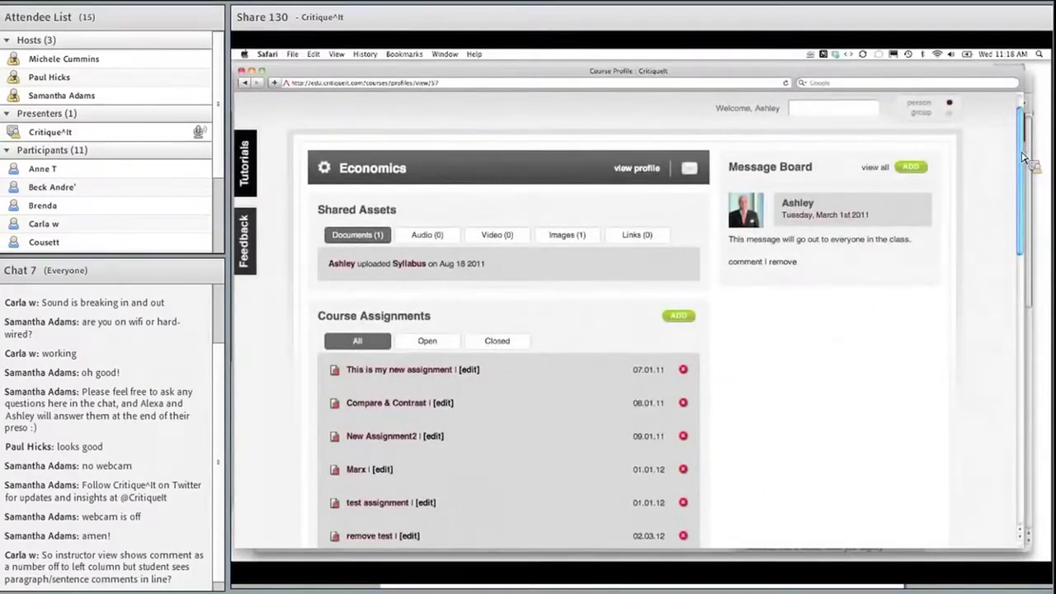
{"action": "mouse_move", "coordinate": [1023, 157]}
{"action": "left_mouse_down"}
{"action": "mouse_move", "coordinate": [1019, 181]}
{"action": "mouse_move", "coordinate": [1020, 164]}
{"action": "left_mouse_up"}
{"action": "left_click", "coordinate": [430, 325]}
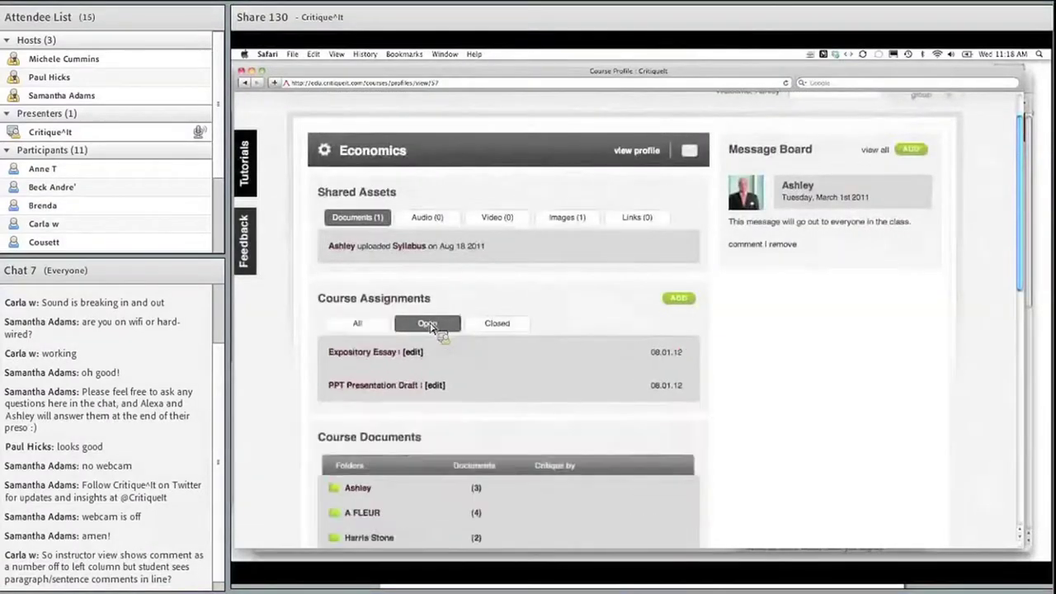
{"action": "left_click", "coordinate": [475, 326]}
{"action": "left_click", "coordinate": [432, 326]}
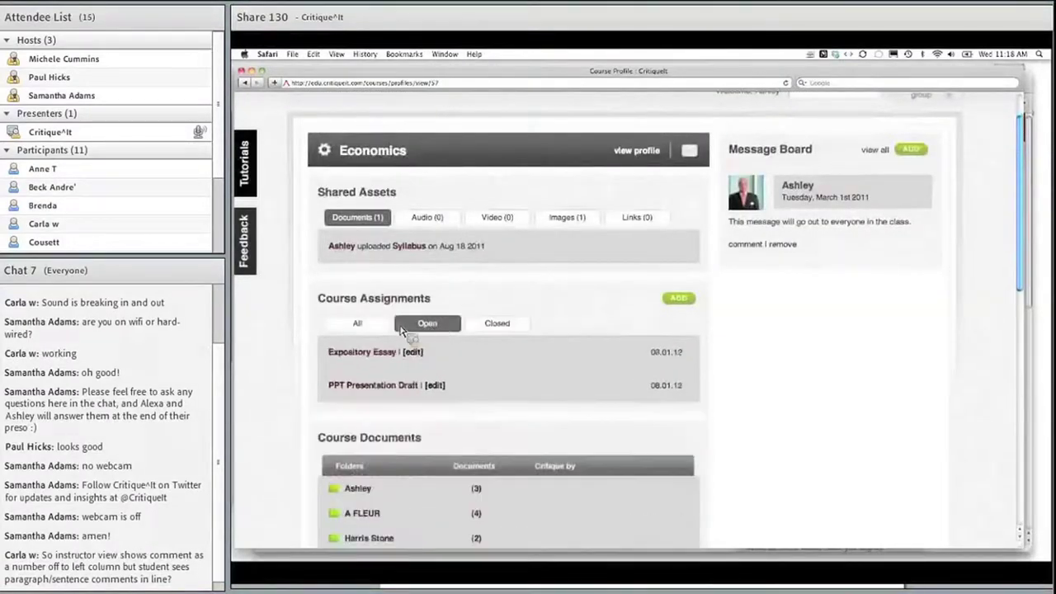
{"action": "left_click", "coordinate": [386, 328]}
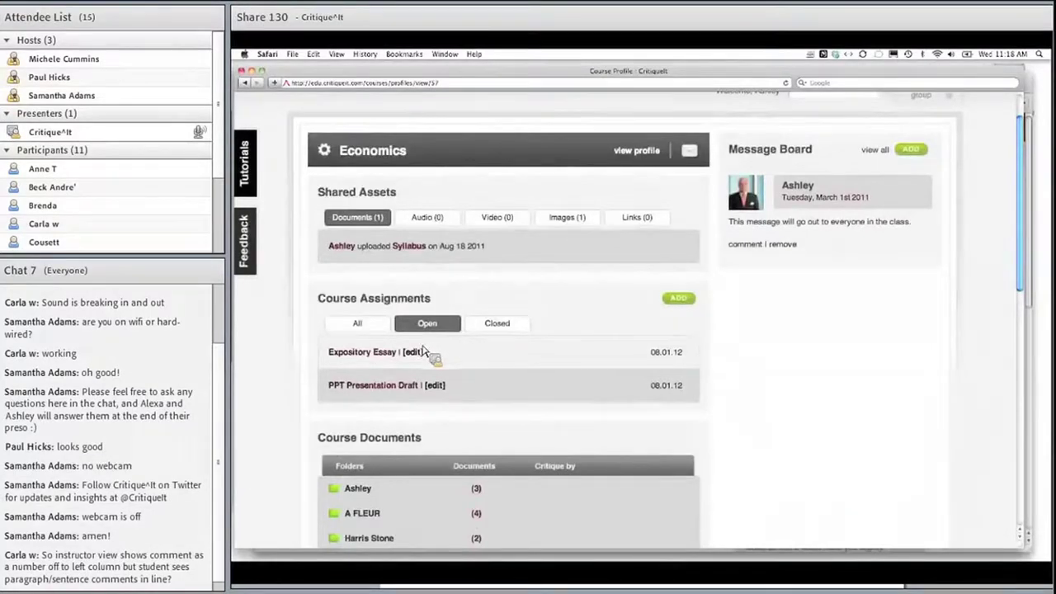
{"action": "left_click", "coordinate": [380, 354]}
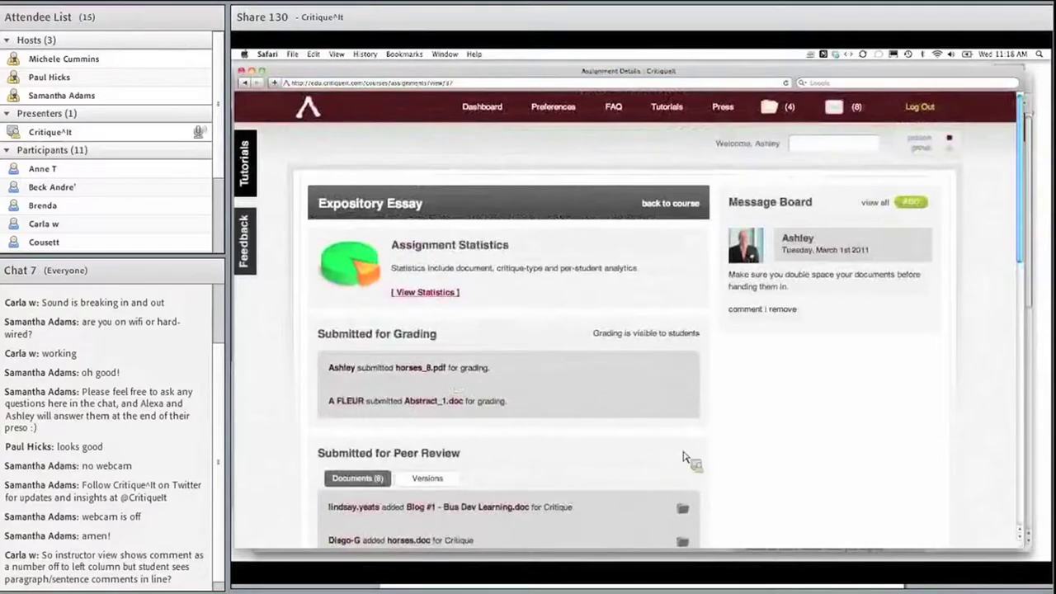
Step: Scroll through the Expository Essay page's grading submissions and peer-review documents
{"action": "scroll", "coordinate": [1020, 162], "scroll_direction": "down", "scroll_amount": 5}
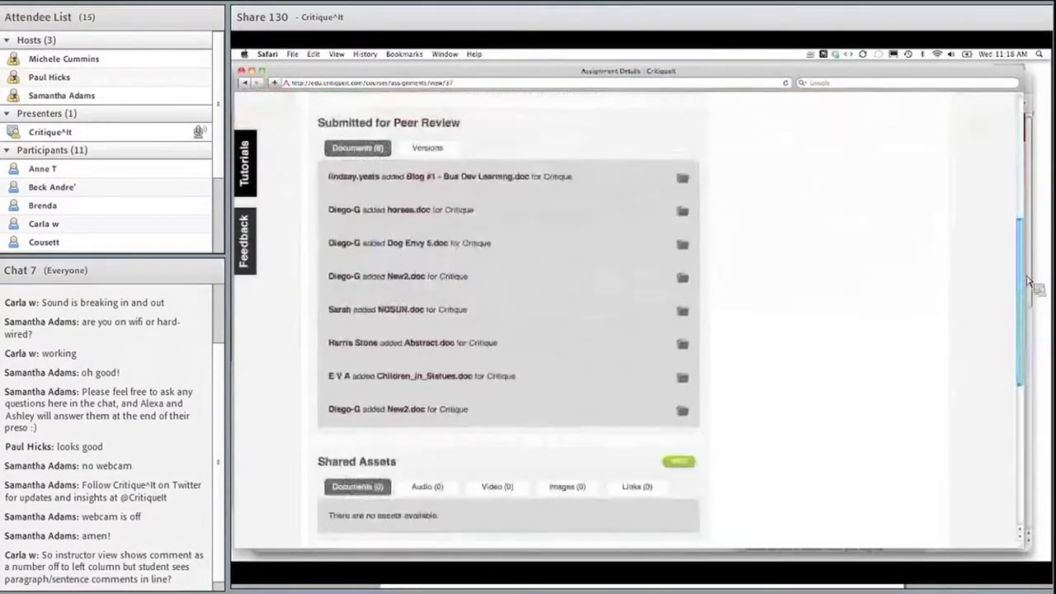
{"action": "scroll", "coordinate": [859, 170], "scroll_direction": "up", "scroll_amount": 3}
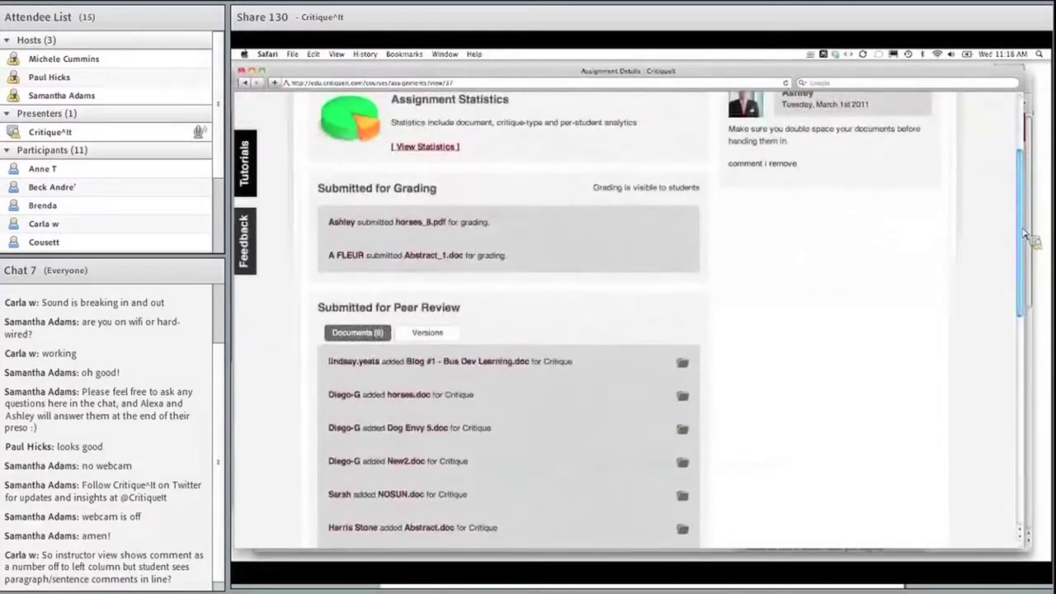
{"action": "scroll", "coordinate": [1020, 244], "scroll_direction": "down", "scroll_amount": 3}
{"action": "scroll", "coordinate": [1020, 246], "scroll_direction": "up", "scroll_amount": 3}
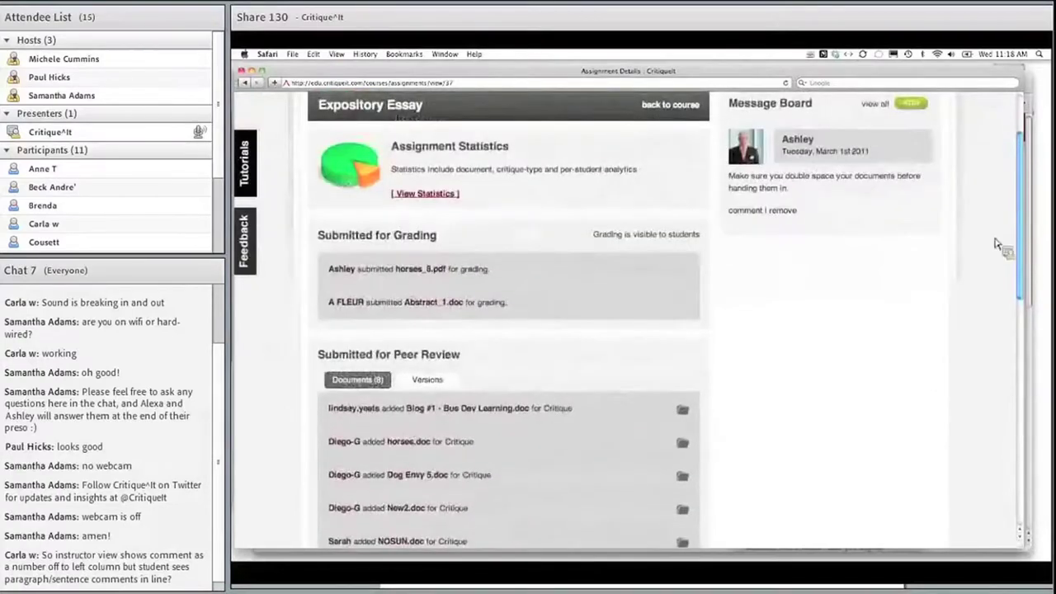
{"action": "scroll", "coordinate": [1032, 224], "scroll_direction": "down", "scroll_amount": 1}
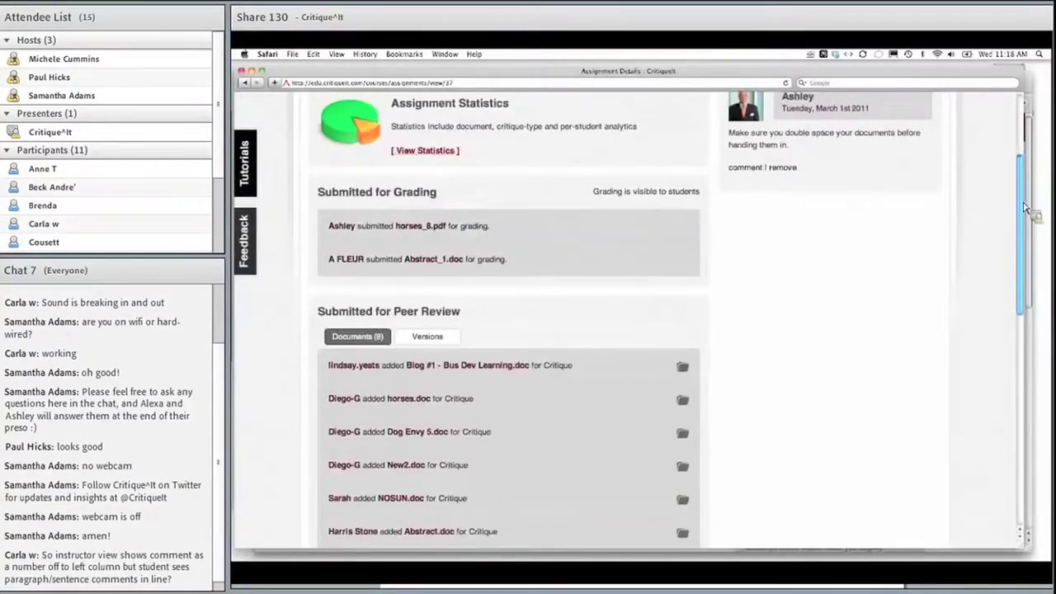
{"action": "left_click_drag", "start_coordinate": [1026, 207], "coordinate": [1024, 381]}
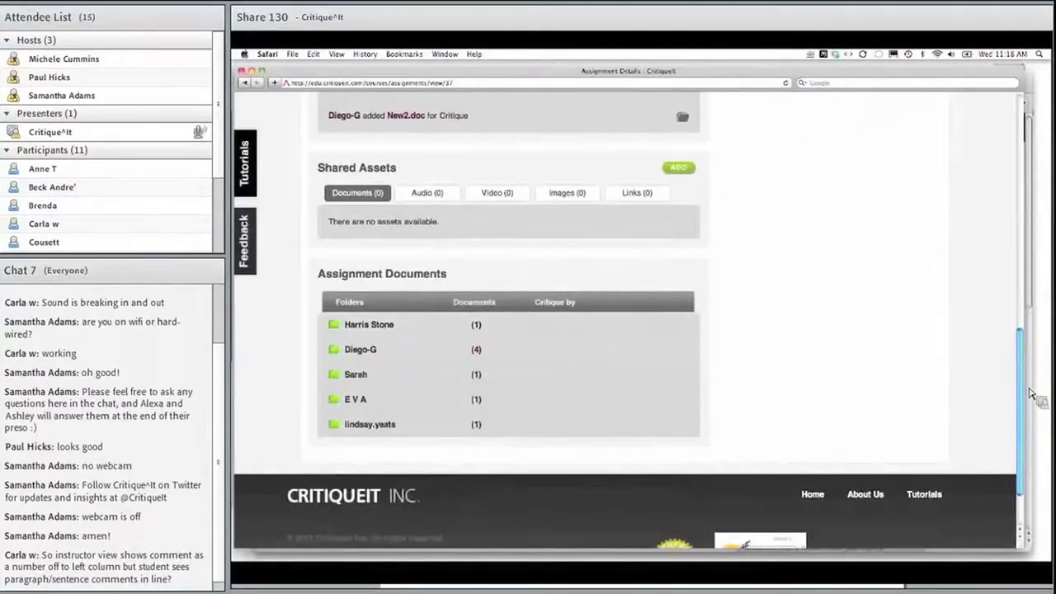
{"action": "left_click_drag", "start_coordinate": [1030, 396], "coordinate": [1028, 189]}
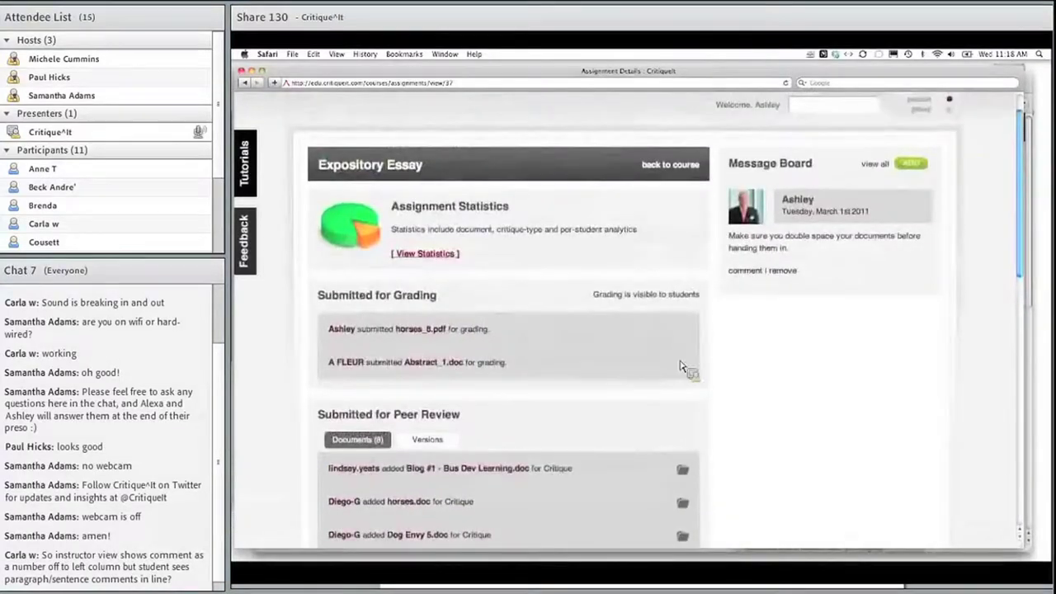
{"action": "left_click", "coordinate": [438, 255]}
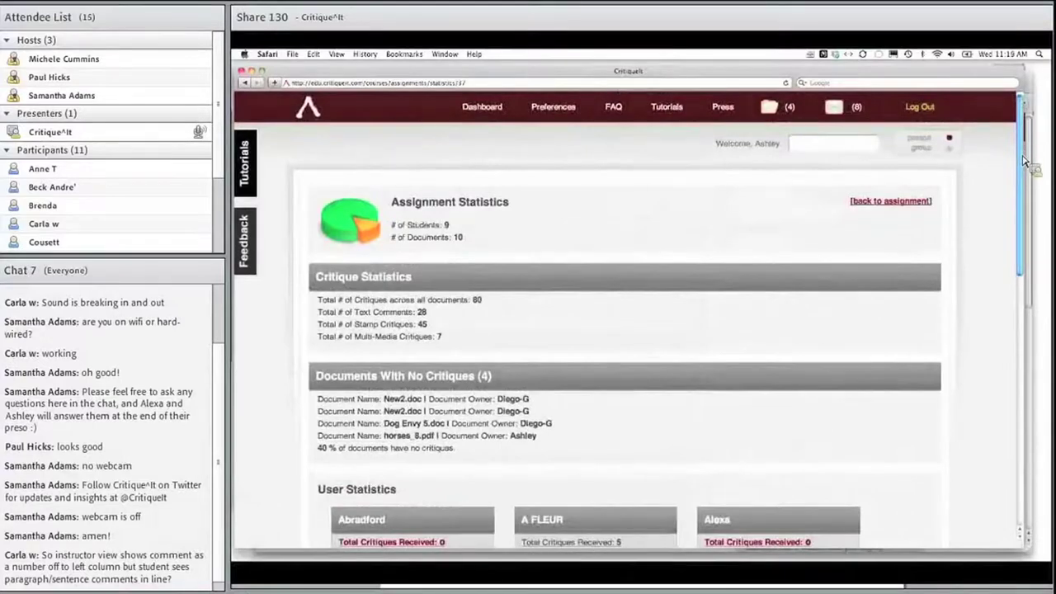
{"action": "left_click_drag", "start_coordinate": [1025, 161], "coordinate": [1025, 182]}
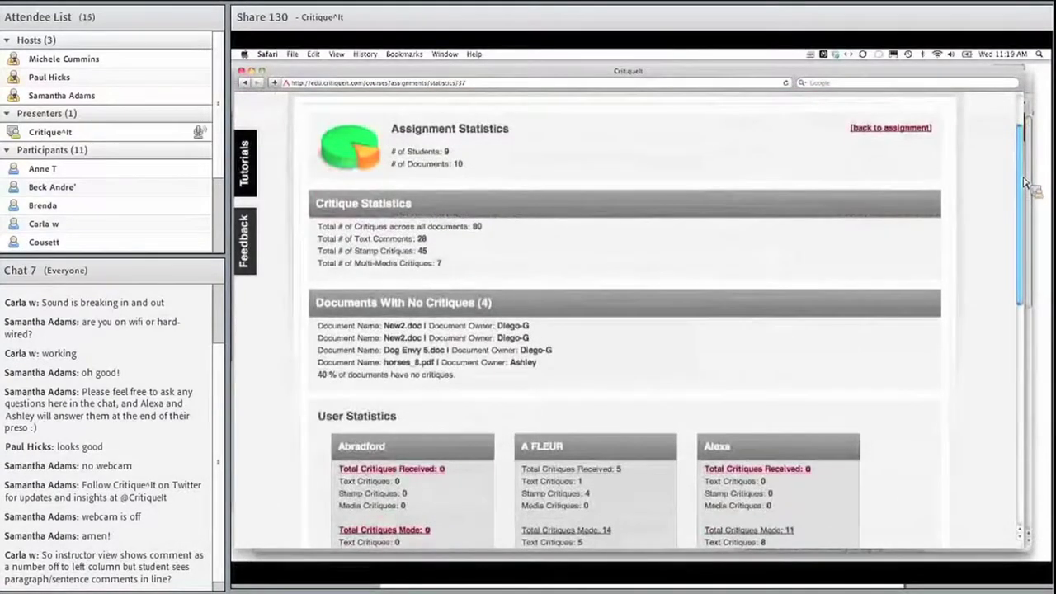
{"action": "left_click_drag", "start_coordinate": [1025, 182], "coordinate": [1012, 322]}
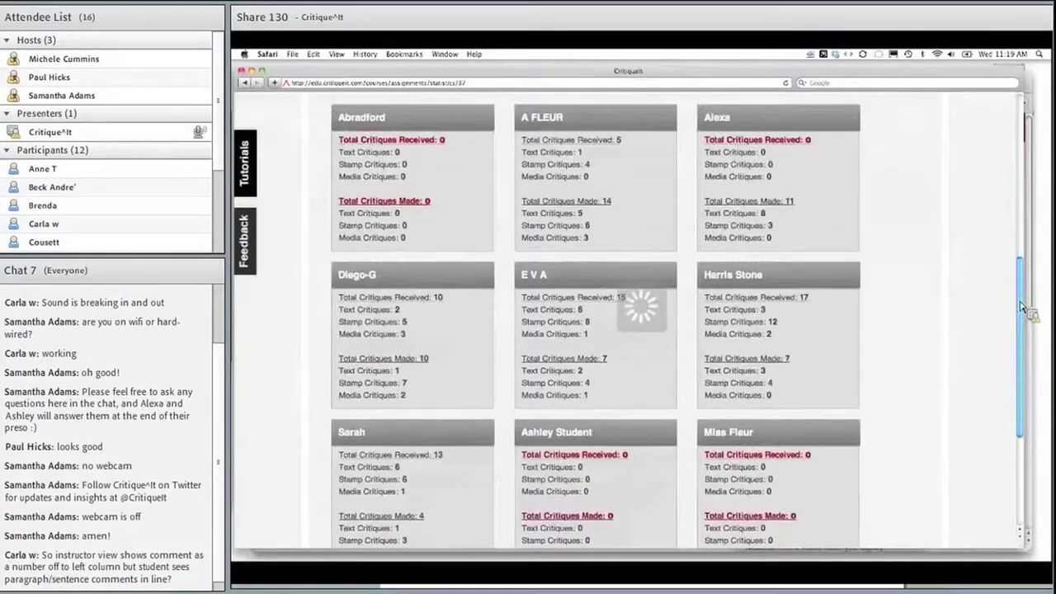
{"action": "scroll", "coordinate": [1027, 302], "scroll_direction": "up", "scroll_amount": 1}
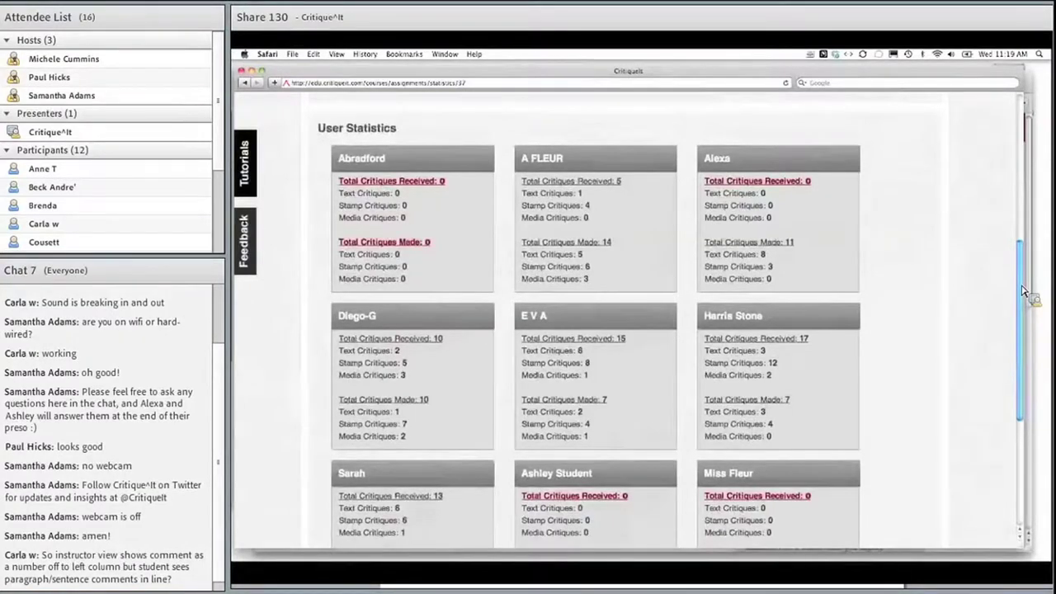
{"action": "left_click_drag", "start_coordinate": [1023, 290], "coordinate": [1043, 179]}
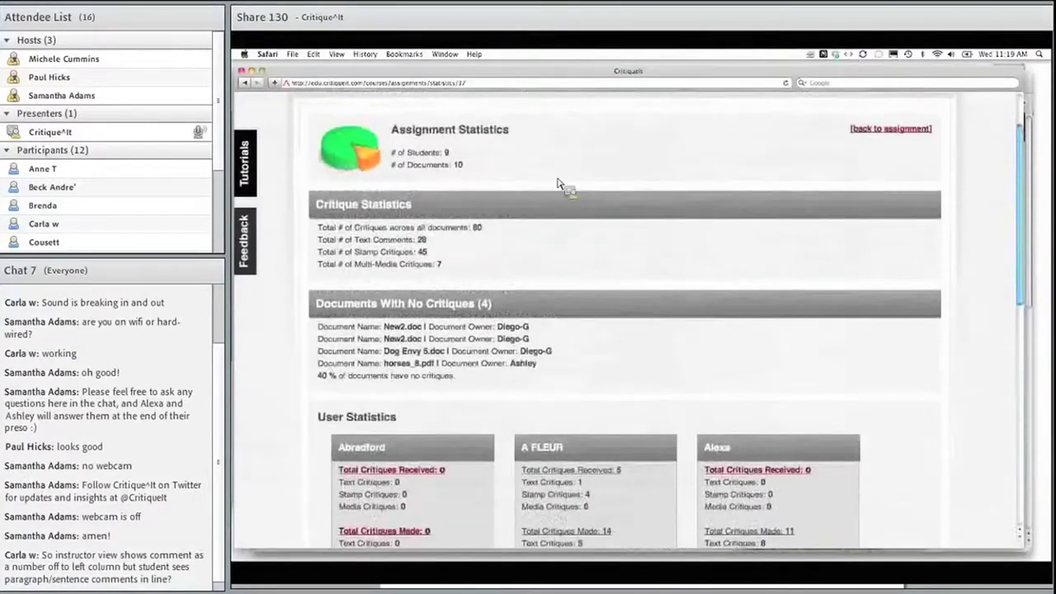
{"action": "left_click", "coordinate": [891, 128]}
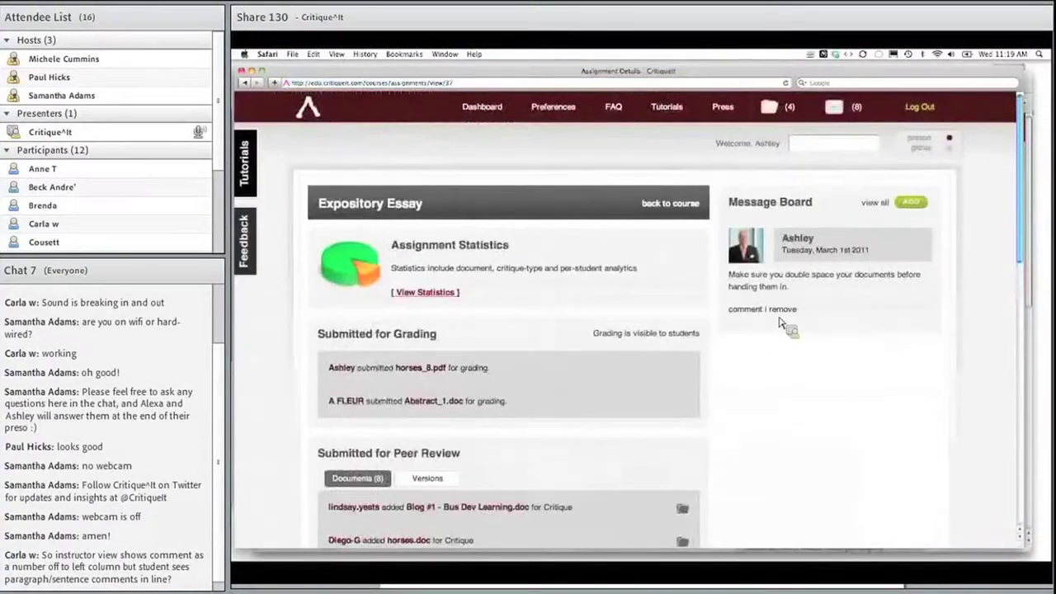
Step: Return to the dashboard and open SomethingLikeLightning.doc from My Documents
{"action": "left_click", "coordinate": [483, 107]}
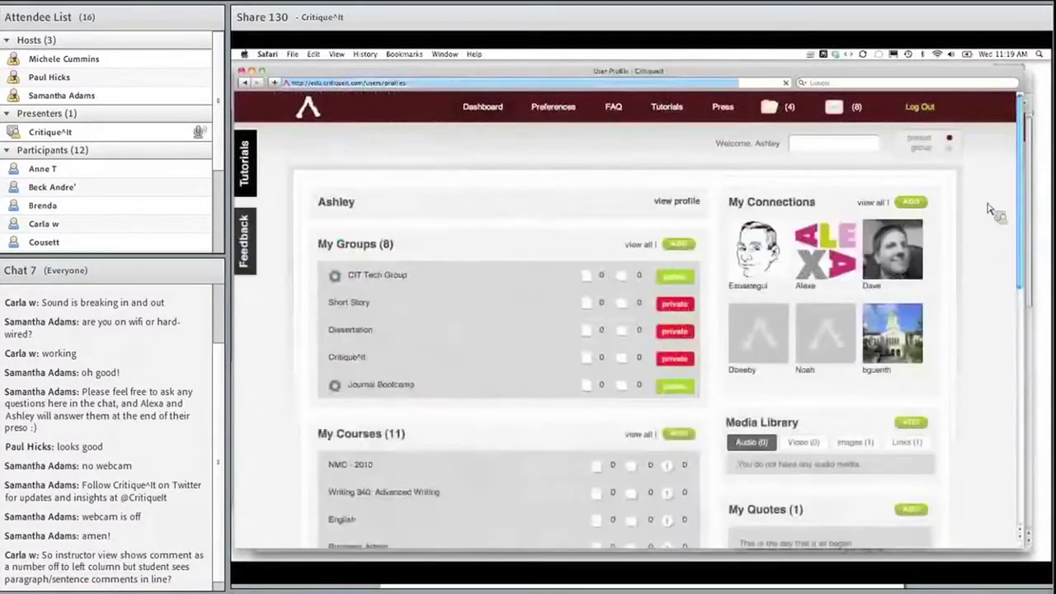
{"action": "left_click_drag", "start_coordinate": [1023, 165], "coordinate": [1000, 316]}
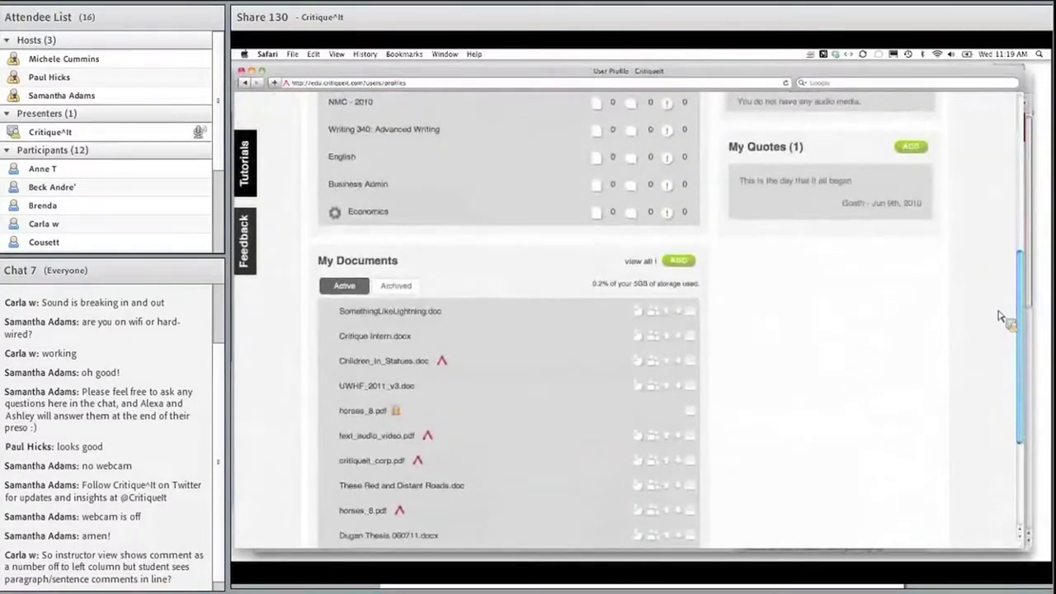
{"action": "left_click", "coordinate": [423, 318]}
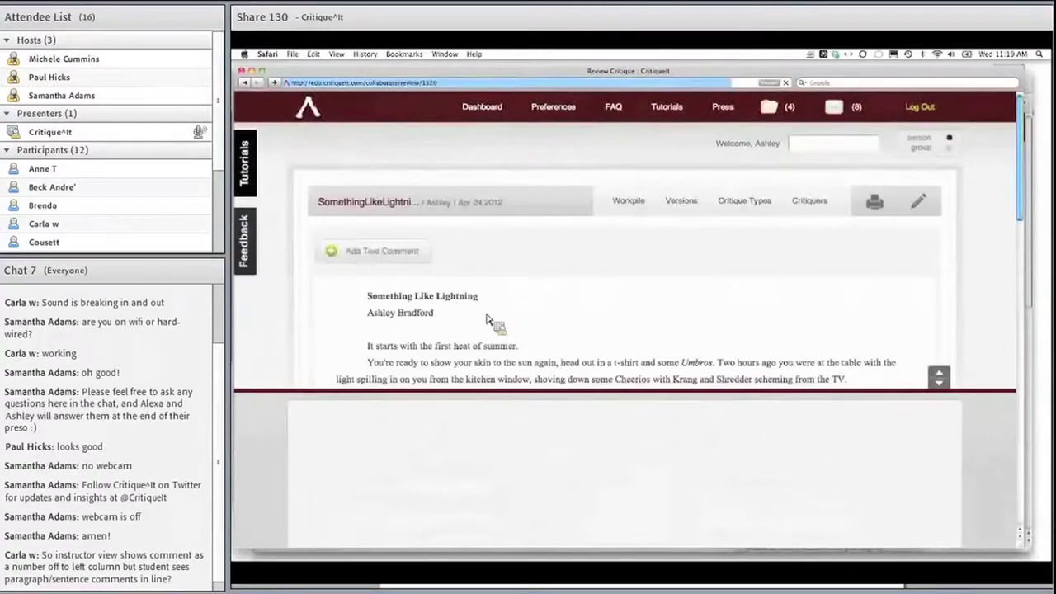
Step: View the essay's uploaded versions and its workpile of documents to review
{"action": "left_click", "coordinate": [681, 203]}
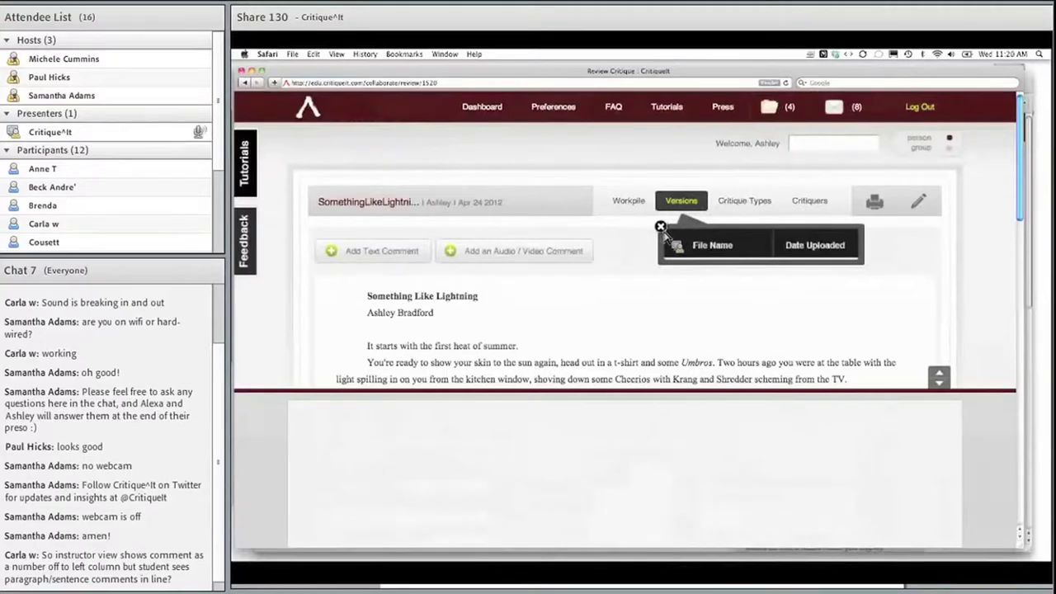
{"action": "left_click", "coordinate": [634, 203]}
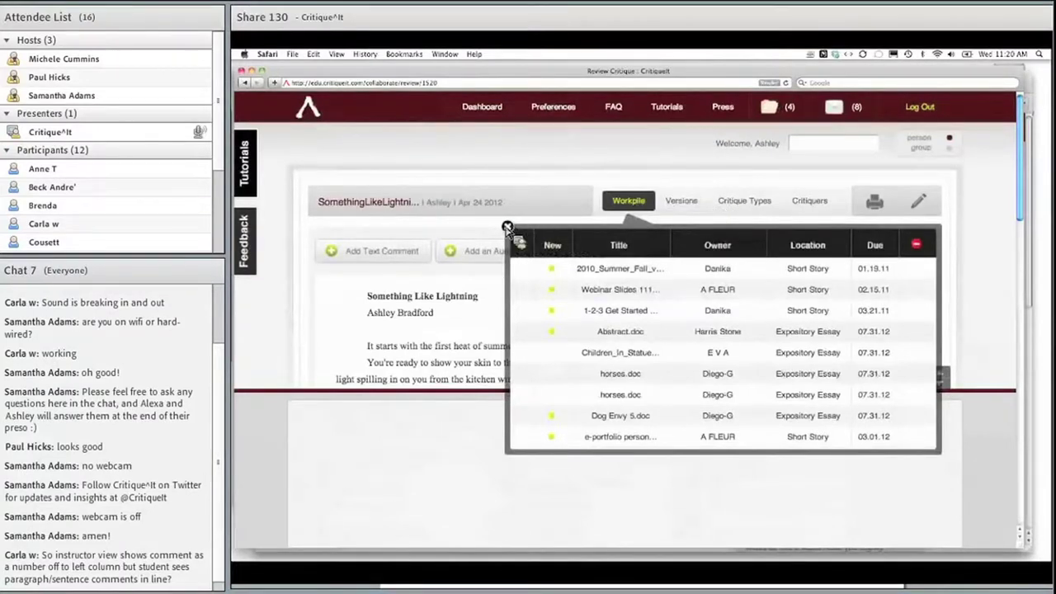
{"action": "left_click", "coordinate": [507, 227]}
Step: Check who is critiquing the essay and which critique types are available
{"action": "left_click", "coordinate": [805, 206]}
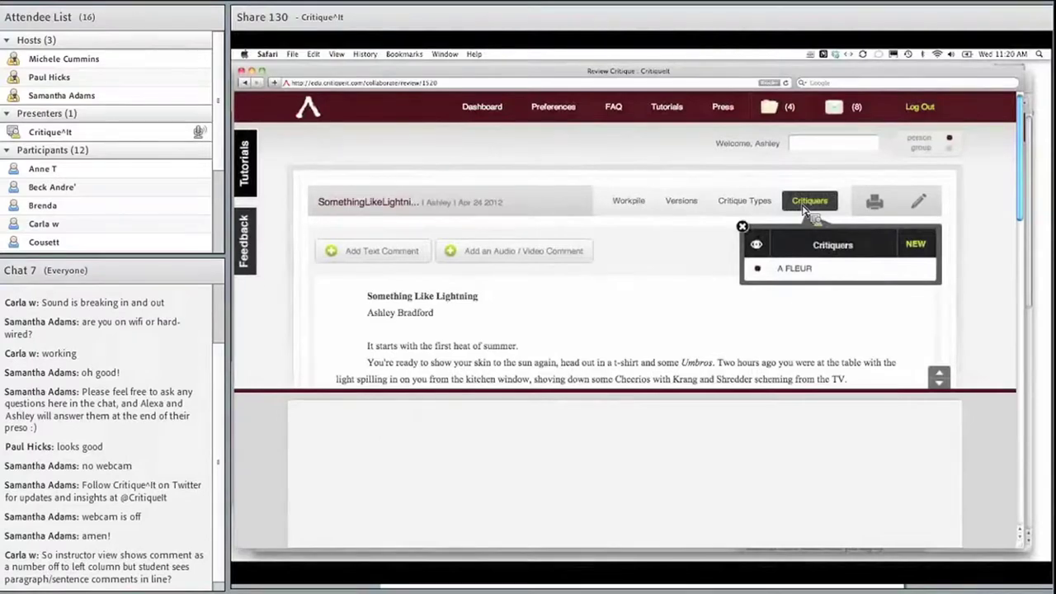
{"action": "left_click", "coordinate": [744, 228]}
{"action": "left_click", "coordinate": [742, 206]}
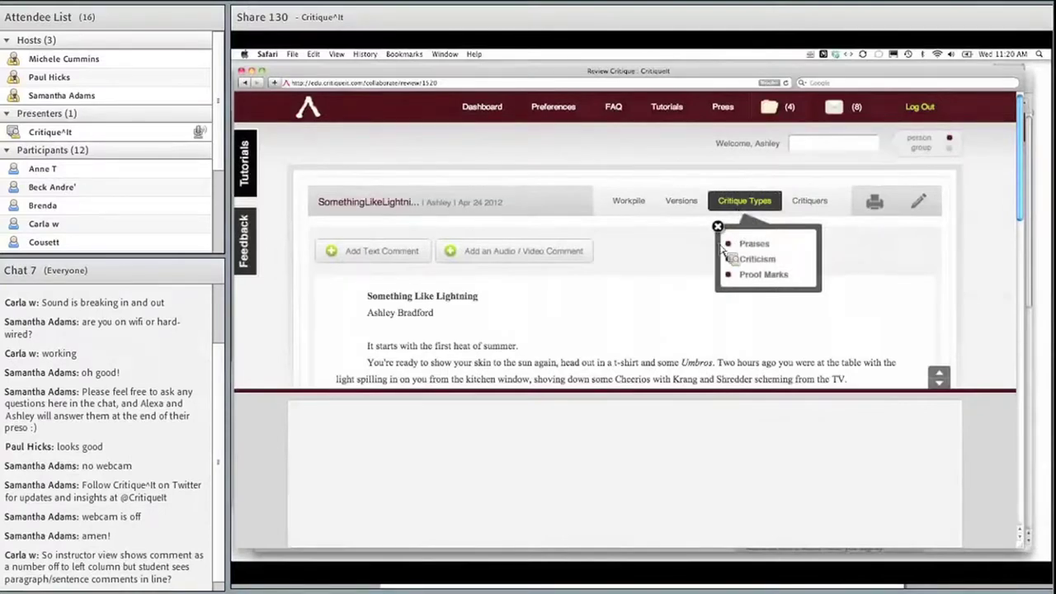
{"action": "left_click", "coordinate": [718, 228]}
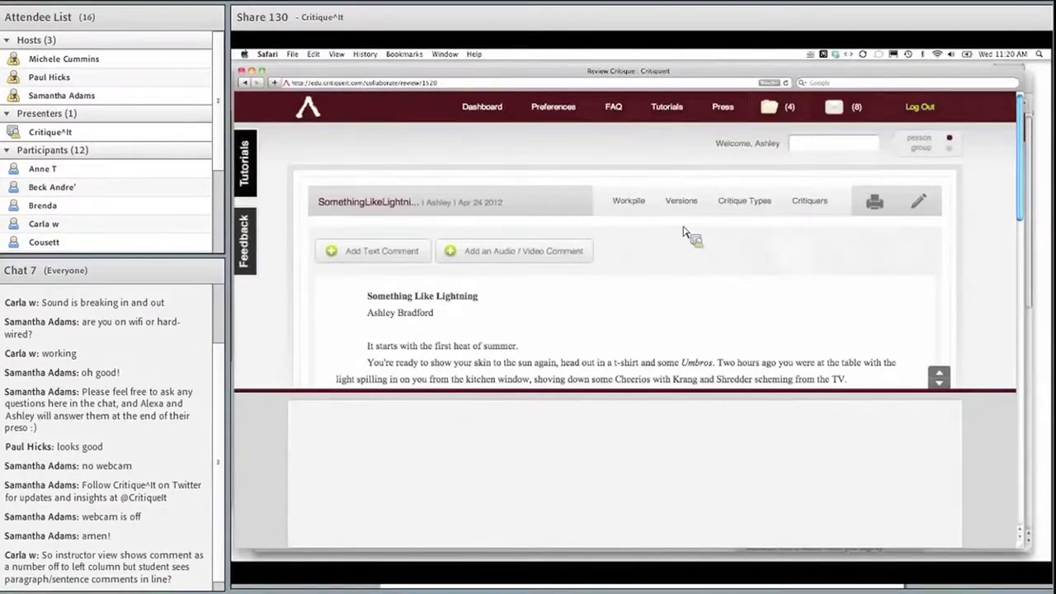
{"action": "left_click", "coordinate": [629, 205]}
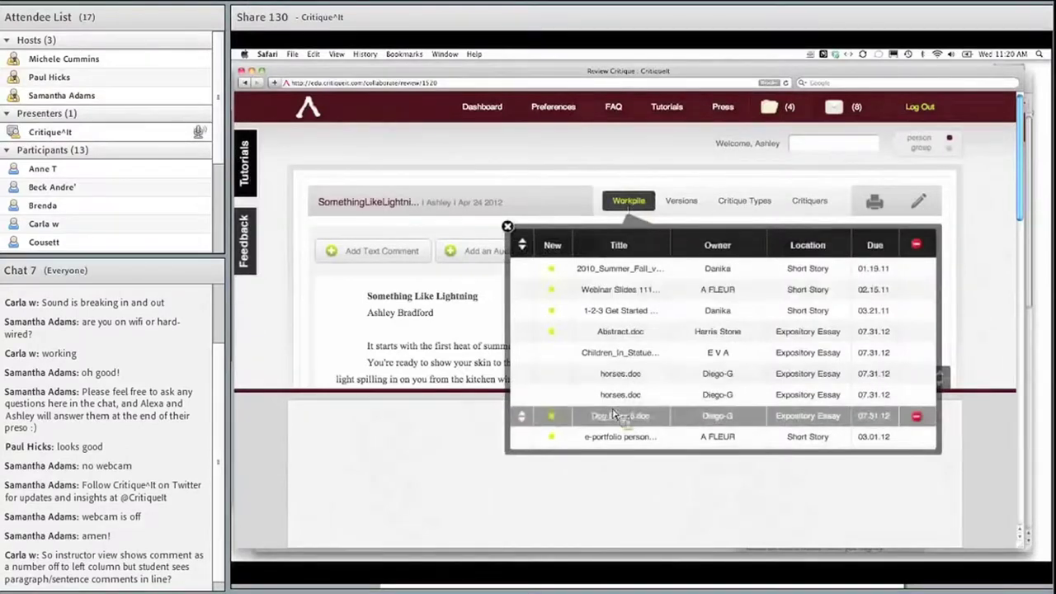
Step: Move 1-2-3 Get Started up to second in the workpile and open 2010_Summer_Fall
{"action": "left_click_drag", "start_coordinate": [613, 415], "coordinate": [552, 378]}
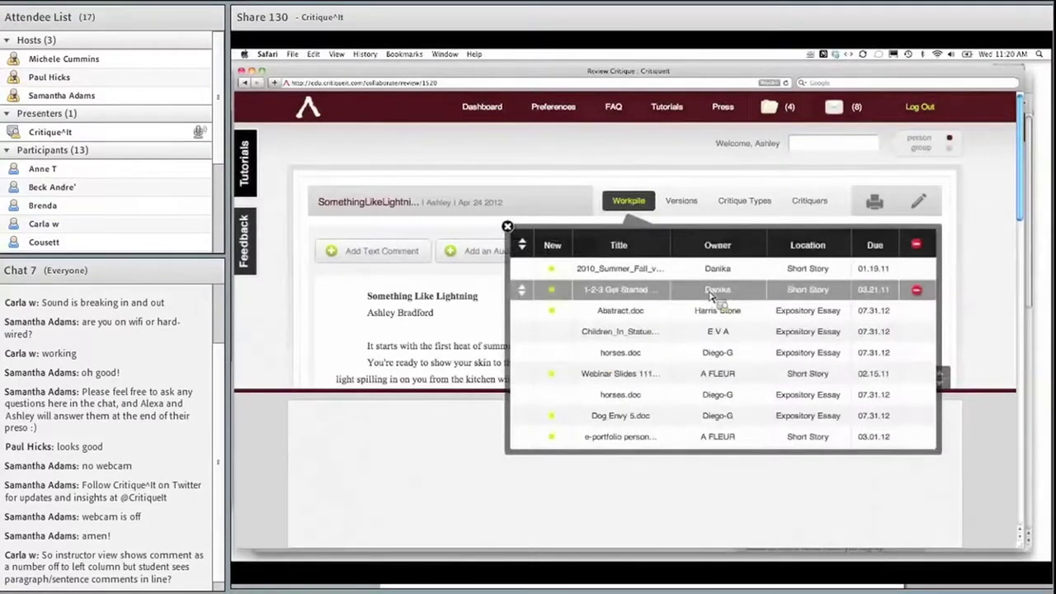
{"action": "left_click_drag", "start_coordinate": [711, 296], "coordinate": [640, 278]}
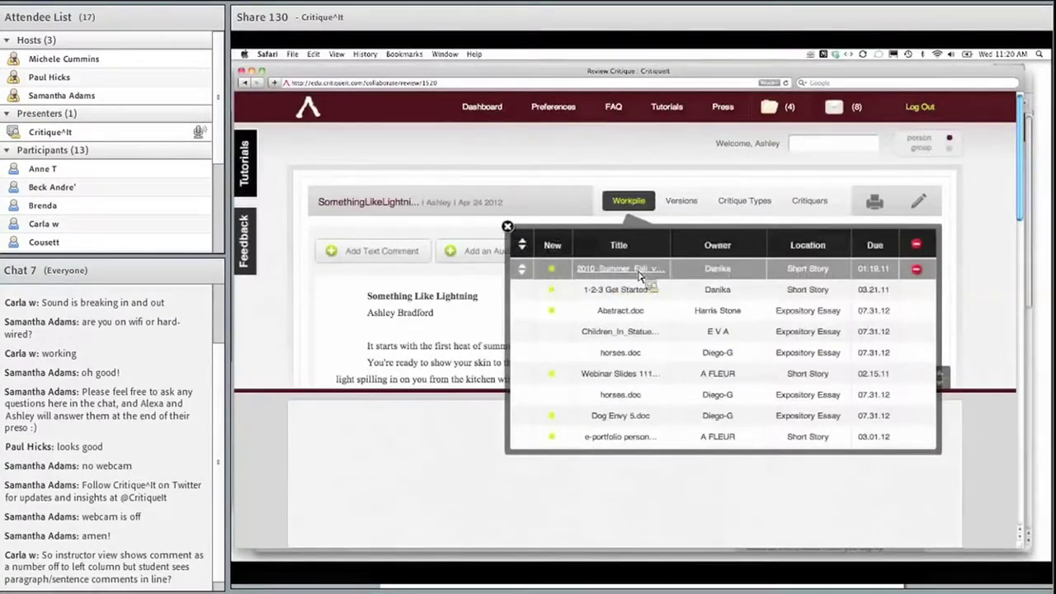
{"action": "left_click", "coordinate": [638, 271]}
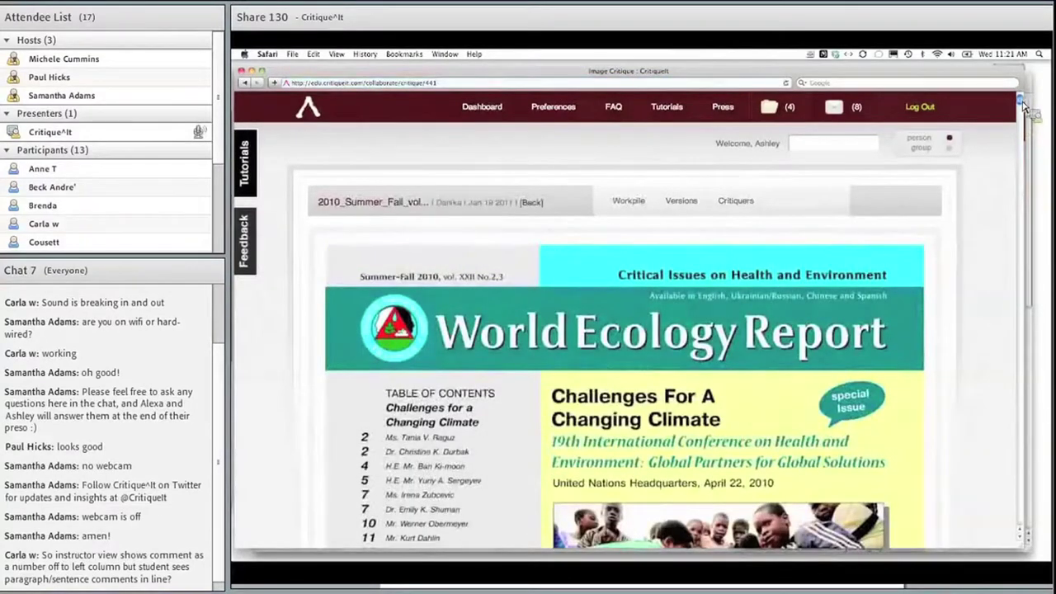
Step: Scroll through the World Ecology Report PDF cover
{"action": "left_click_drag", "start_coordinate": [1023, 107], "coordinate": [1024, 132]}
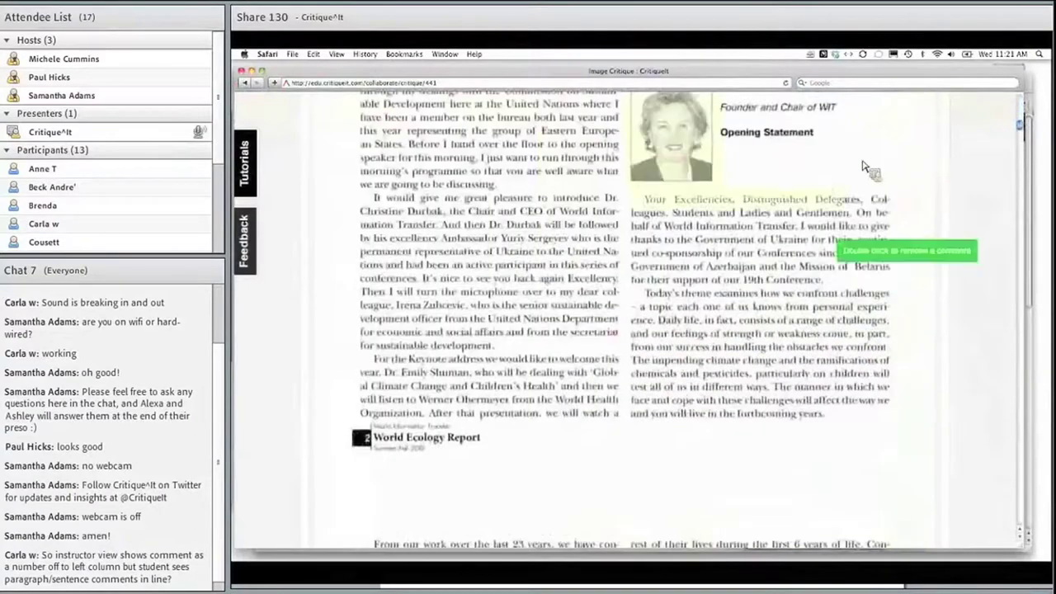
{"action": "mouse_move", "coordinate": [789, 205]}
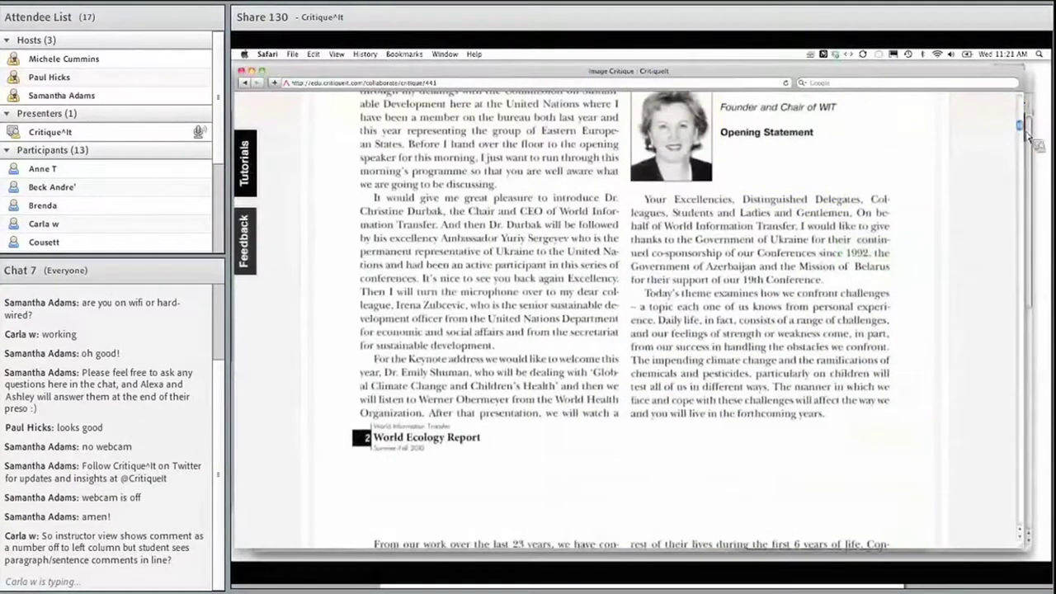
{"action": "mouse_move", "coordinate": [1026, 130]}
{"action": "left_mouse_down"}
{"action": "mouse_move", "coordinate": [1024, 192]}
{"action": "mouse_move", "coordinate": [1028, 103]}
{"action": "left_mouse_up"}
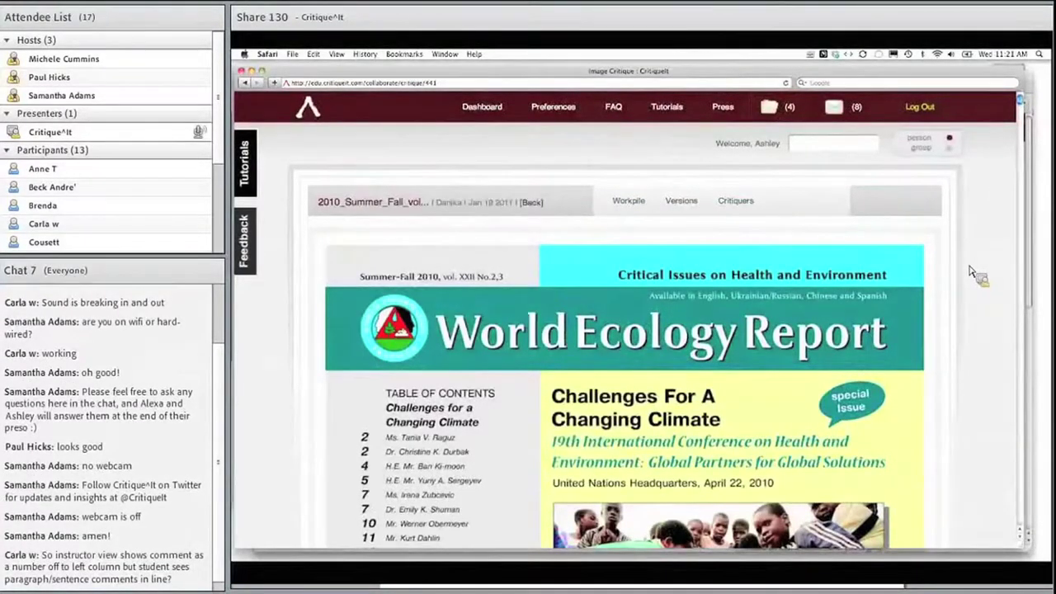
Step: Move 2010_Summer_Fall to fourth in the workpile, delete a horses.doc entry, and return to the dashboard
{"action": "left_click", "coordinate": [634, 204]}
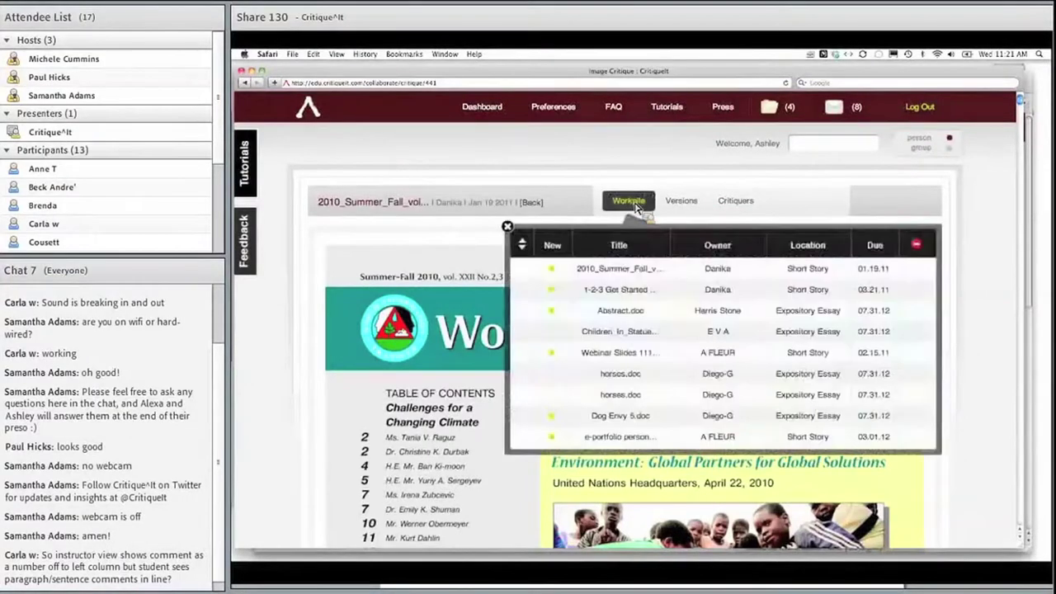
{"action": "left_click_drag", "start_coordinate": [525, 268], "coordinate": [523, 333]}
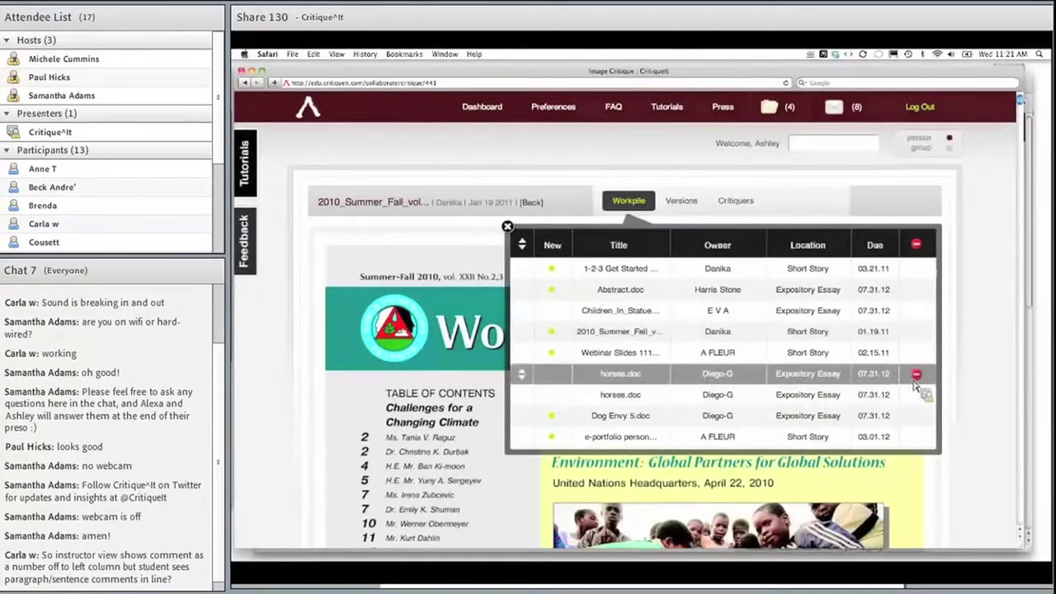
{"action": "left_click", "coordinate": [916, 375]}
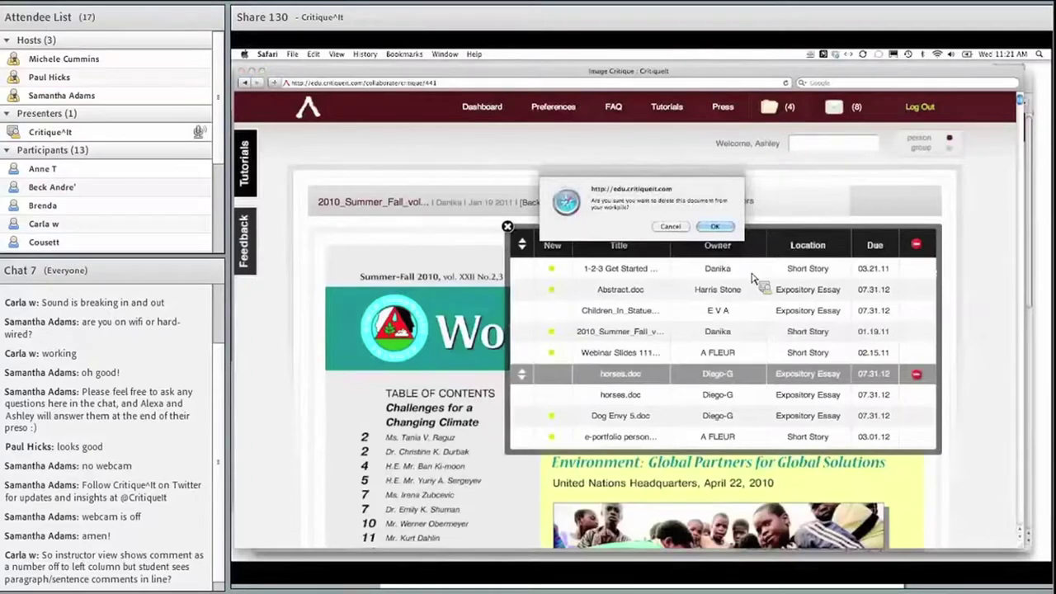
{"action": "left_click", "coordinate": [718, 226]}
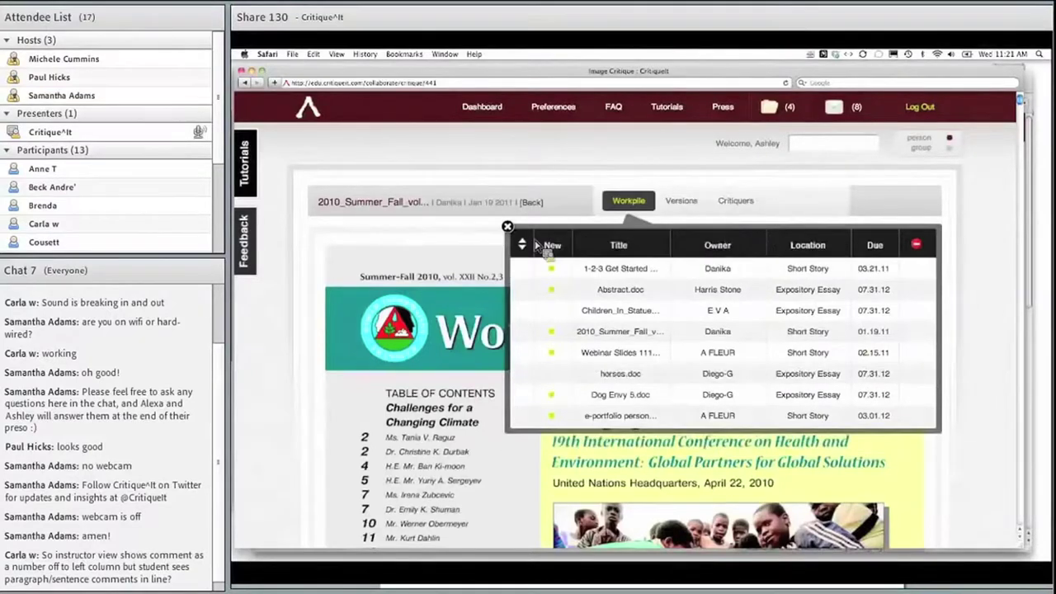
{"action": "left_click", "coordinate": [509, 227]}
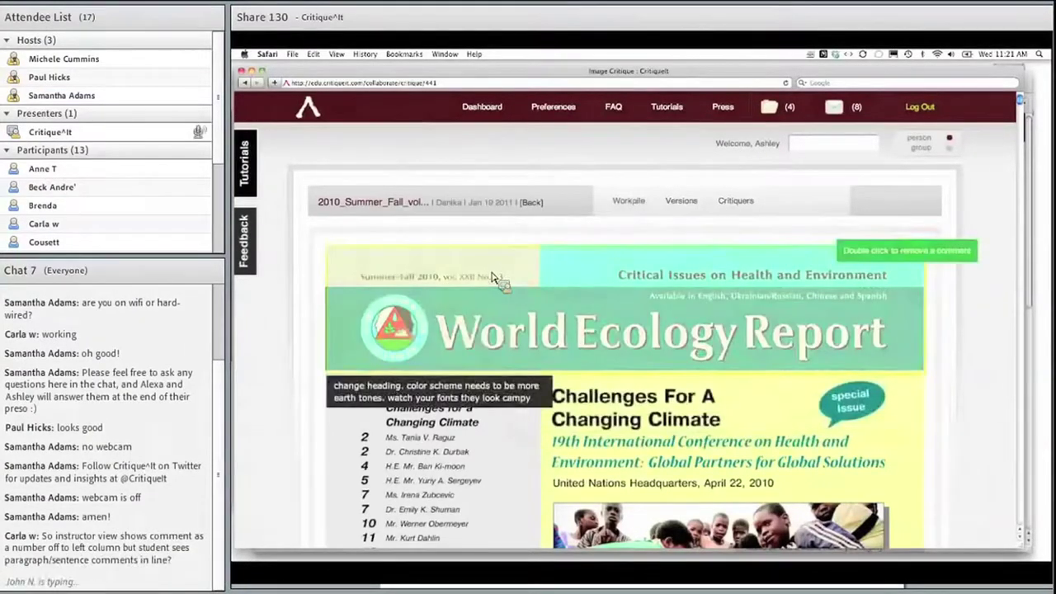
{"action": "left_click", "coordinate": [484, 109]}
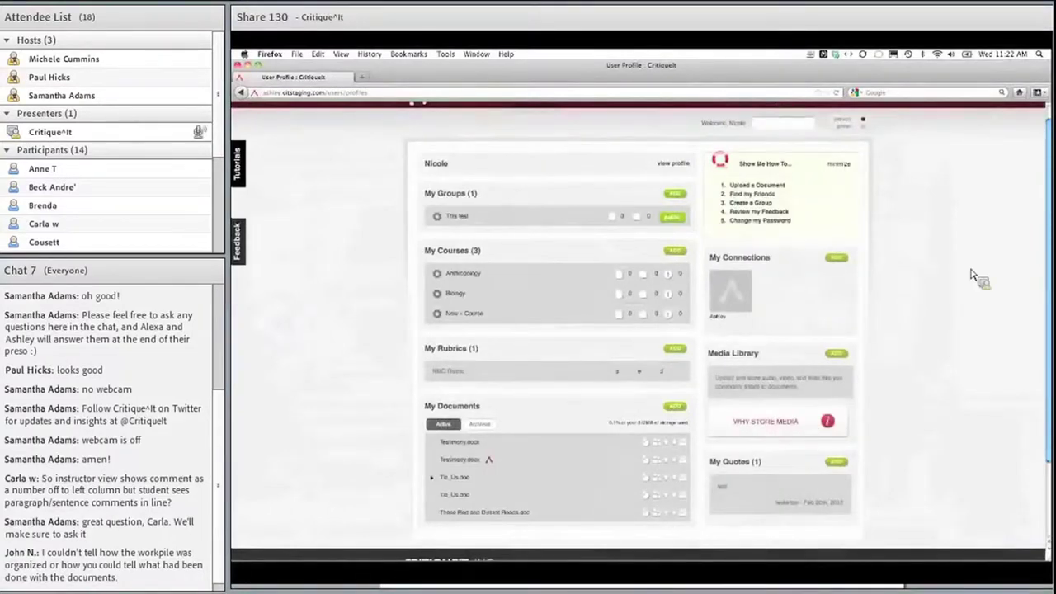
Step: Preview the Uploading a Document guide, close it, and minimize the Show Me How To panel
{"action": "scroll", "coordinate": [972, 275], "scroll_direction": "up", "scroll_amount": 1}
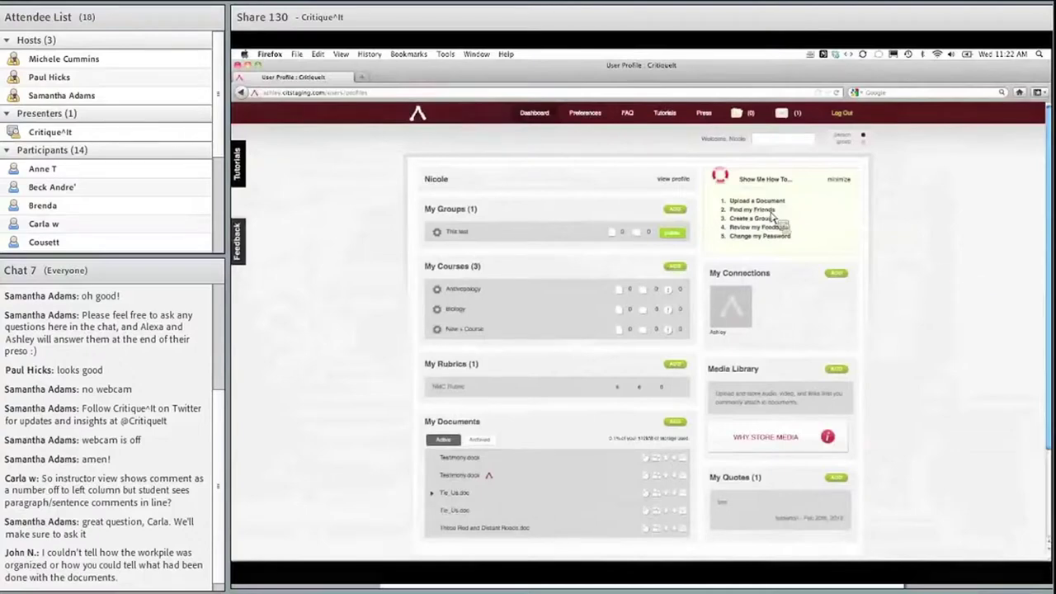
{"action": "left_click", "coordinate": [763, 203]}
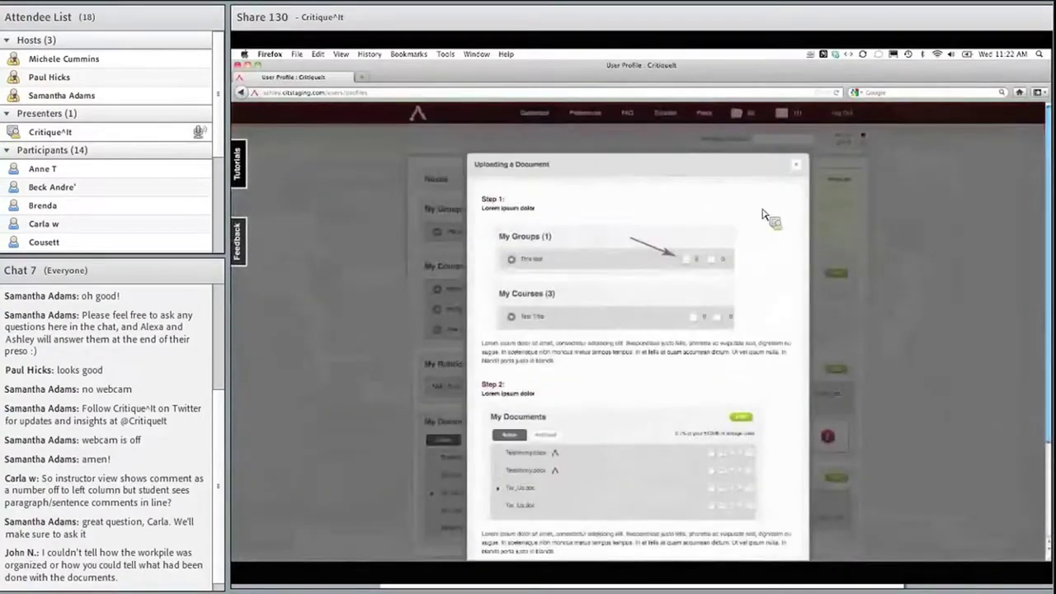
{"action": "scroll", "coordinate": [754, 223], "scroll_direction": "down", "scroll_amount": 3}
{"action": "scroll", "coordinate": [754, 223], "scroll_direction": "up", "scroll_amount": 2}
{"action": "left_click", "coordinate": [797, 141]}
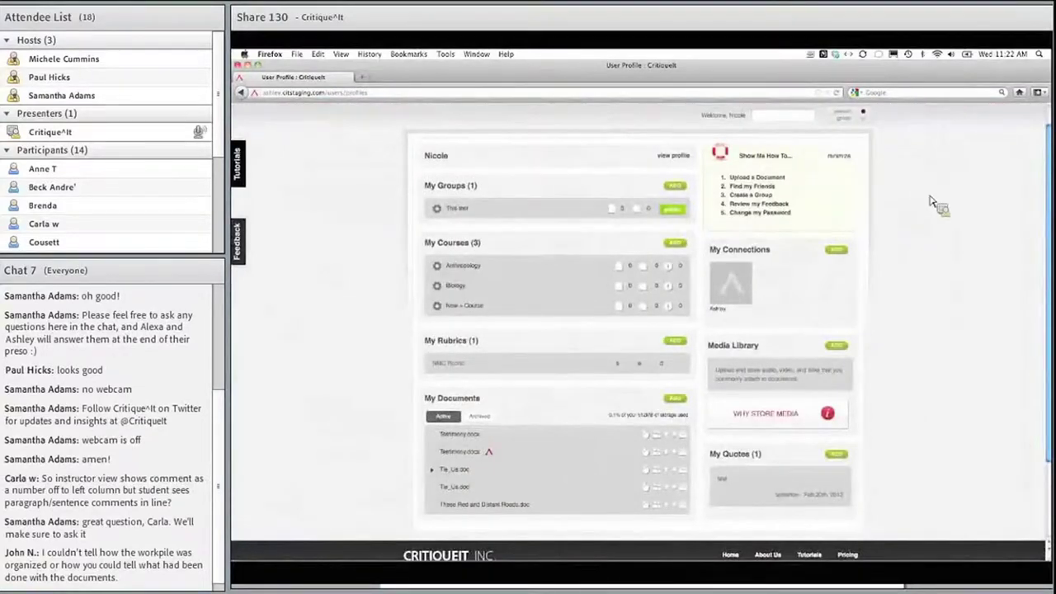
{"action": "left_click", "coordinate": [841, 156]}
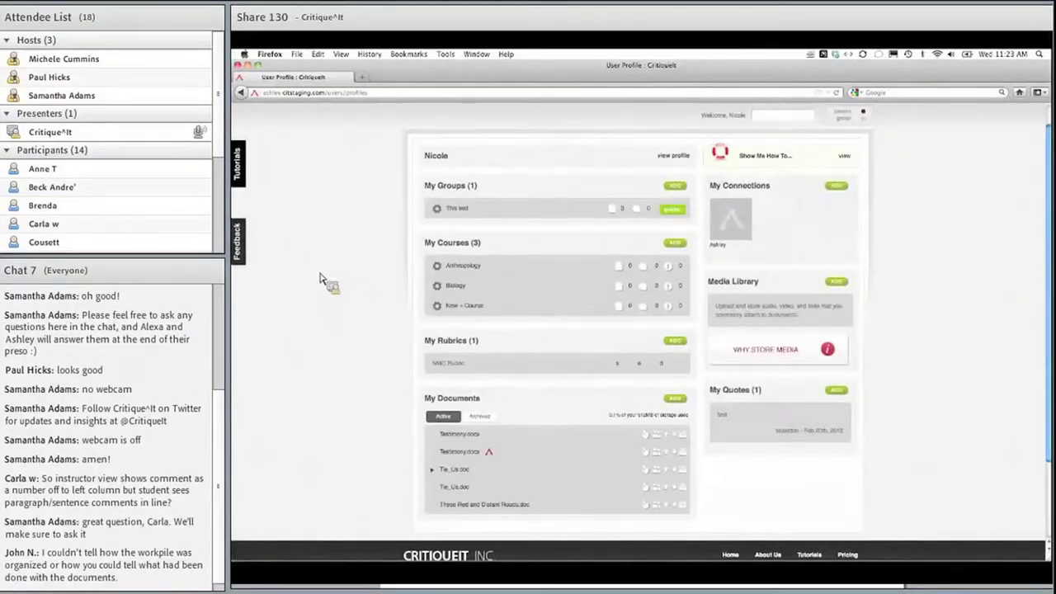
{"action": "scroll", "coordinate": [326, 289], "scroll_direction": "down", "scroll_amount": 1}
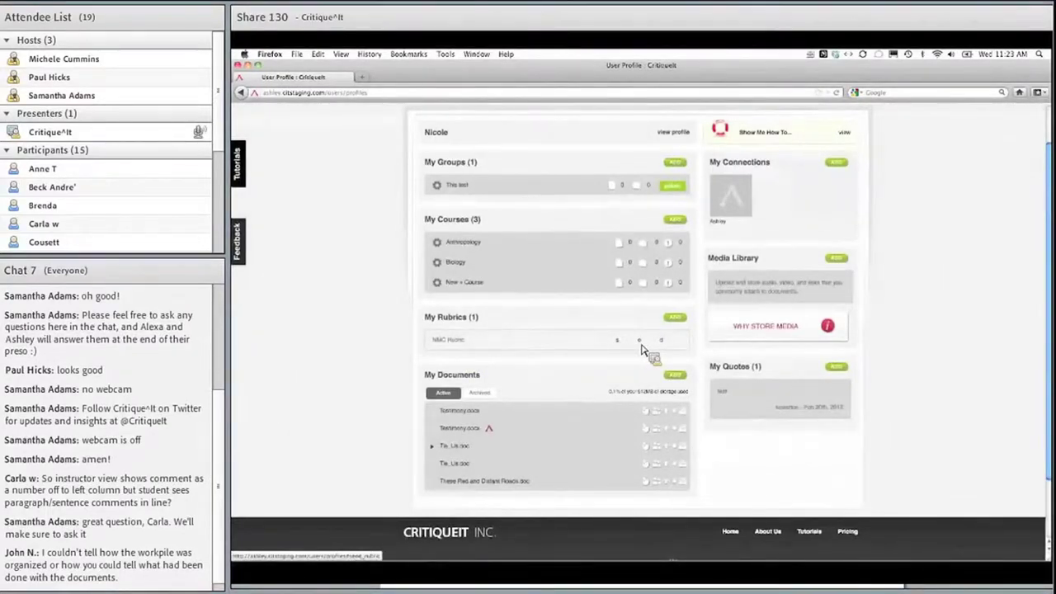
Step: Open the NMC Rubric and scroll through its marketplace and sentence structure questions
{"action": "left_click", "coordinate": [641, 345]}
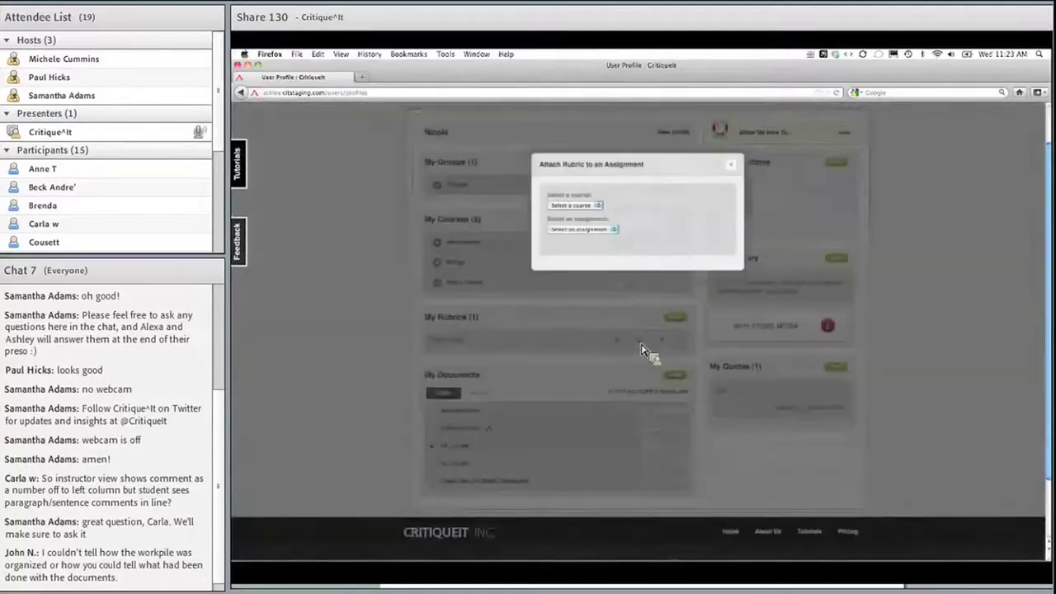
{"action": "left_click", "coordinate": [734, 167]}
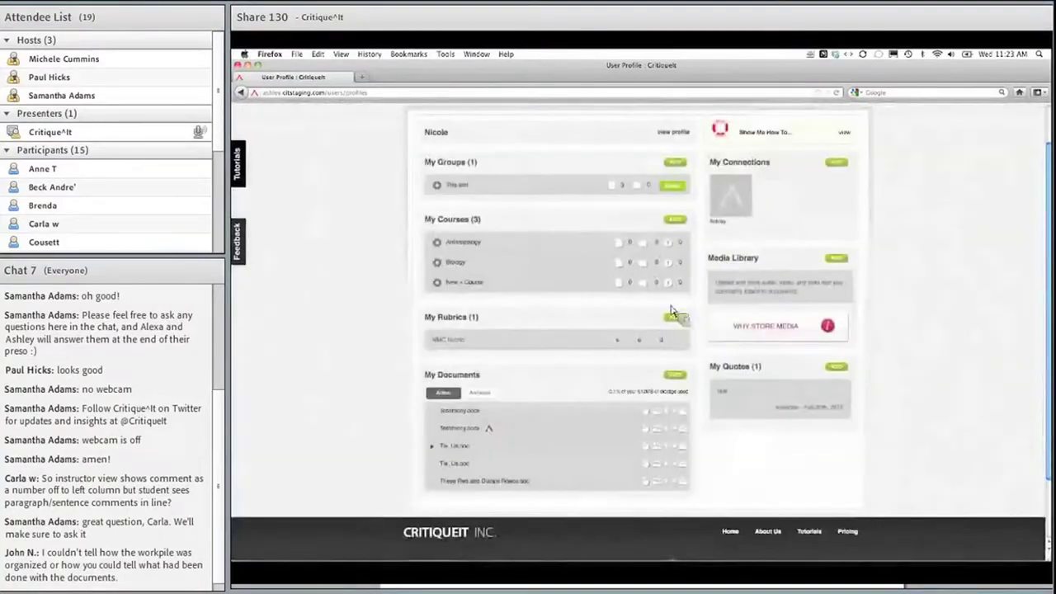
{"action": "left_click", "coordinate": [646, 348]}
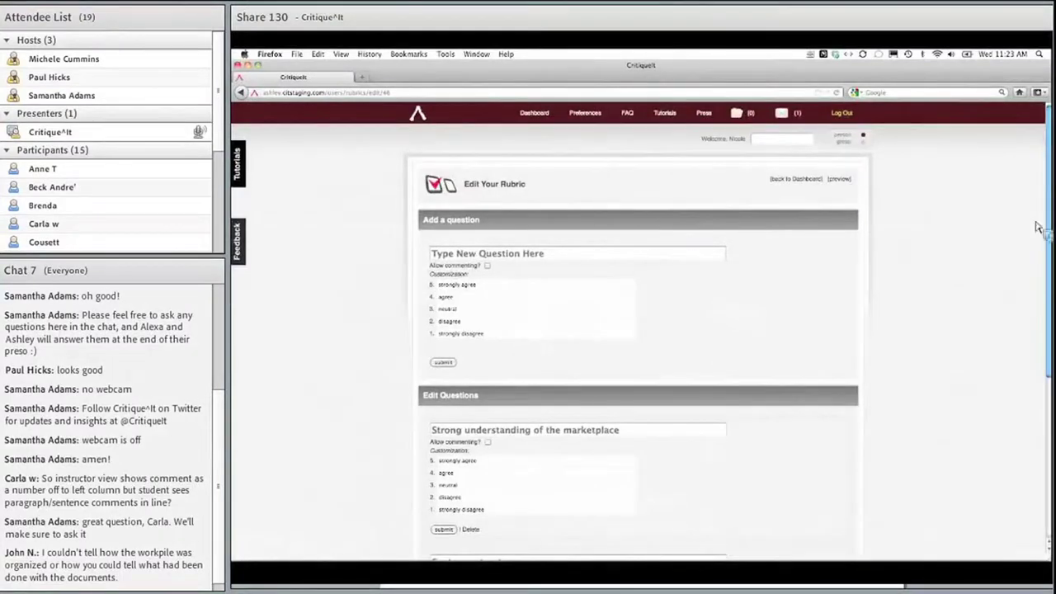
{"action": "scroll", "coordinate": [643, 331], "scroll_direction": "down", "scroll_amount": 3}
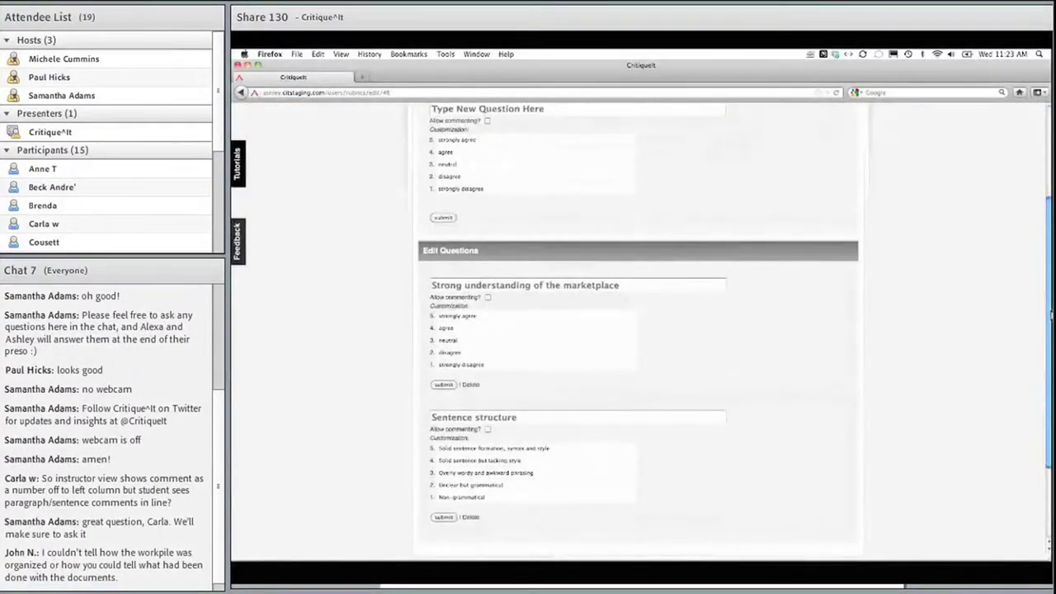
{"action": "scroll", "coordinate": [1049, 313], "scroll_direction": "down", "scroll_amount": 3}
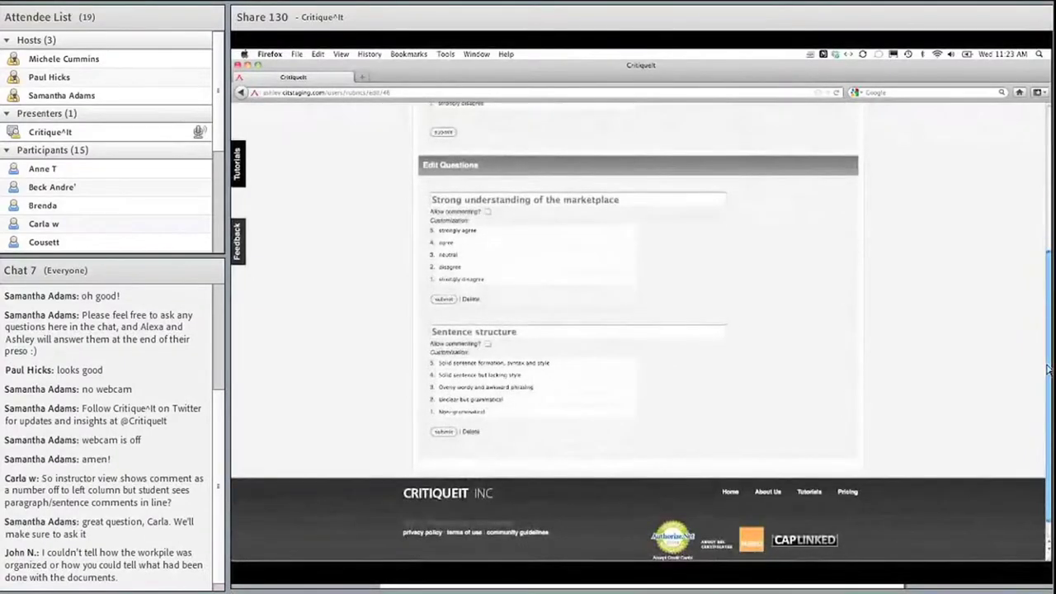
{"action": "left_click_drag", "start_coordinate": [1048, 369], "coordinate": [1050, 256]}
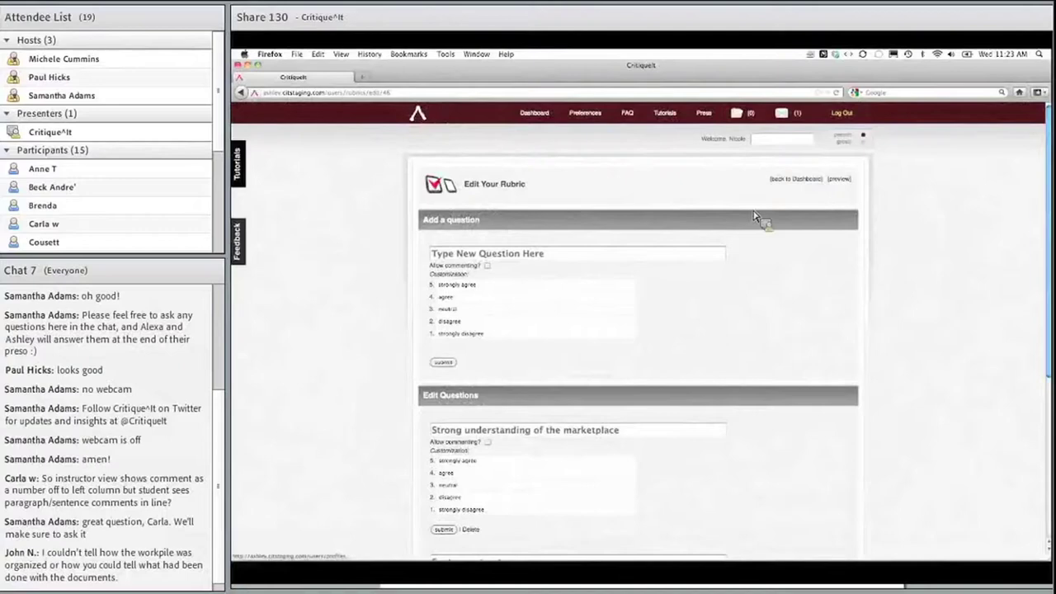
{"action": "scroll", "coordinate": [1050, 196], "scroll_direction": "down", "scroll_amount": 1}
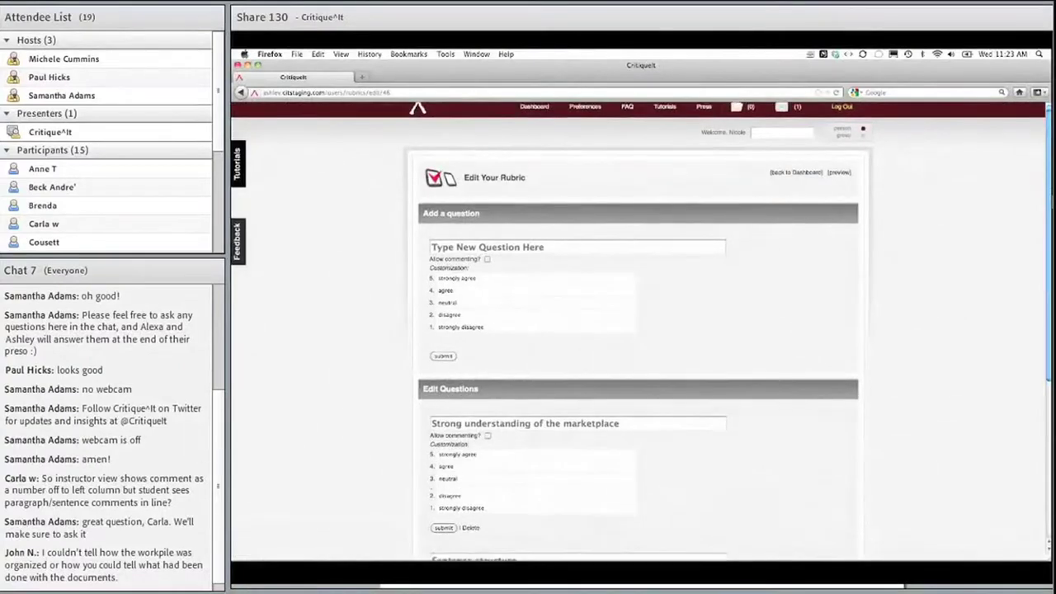
{"action": "scroll", "coordinate": [1050, 202], "scroll_direction": "down", "scroll_amount": 3}
Step: Submit a 'Character Development' question with level 5 'Strong characters' and level 1 cleared
{"action": "left_click", "coordinate": [500, 220]}
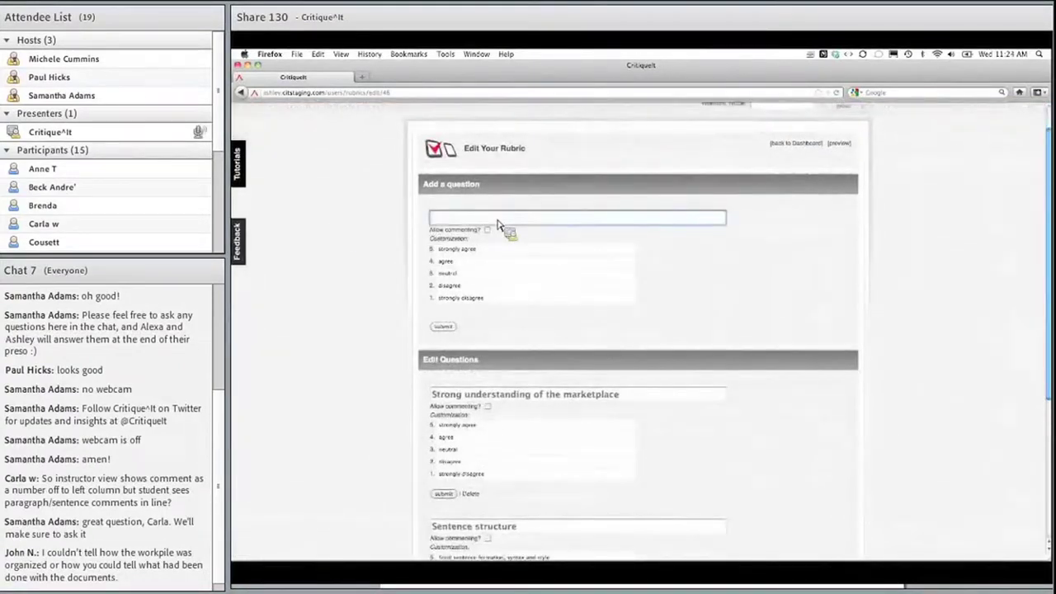
{"action": "type", "text": "Sen"}
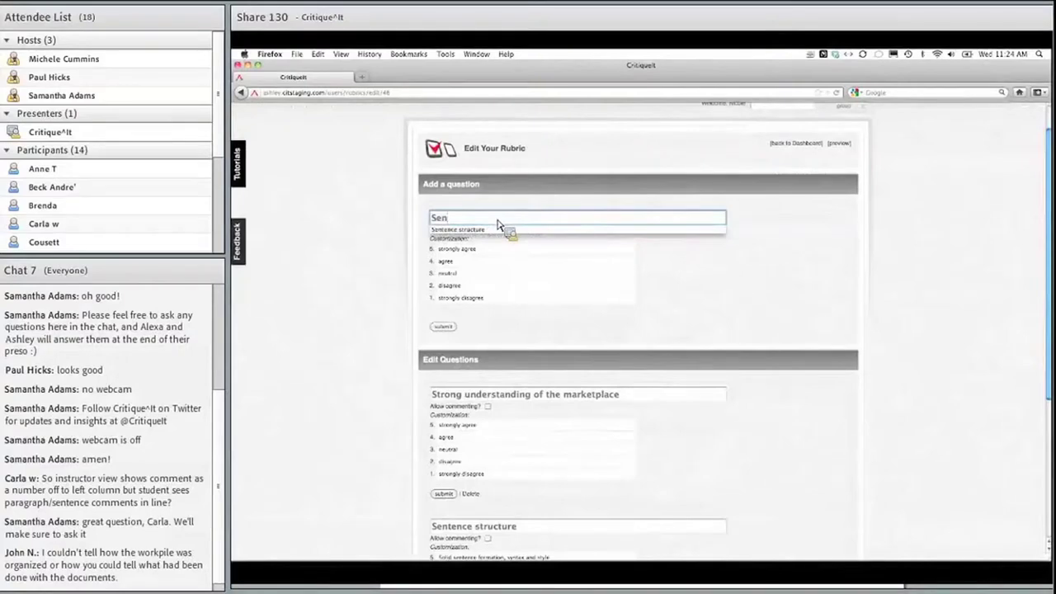
{"action": "key", "text": "BackSpace"}
{"action": "key", "text": "BackSpace"}
{"action": "key", "text": "BackSpace"}
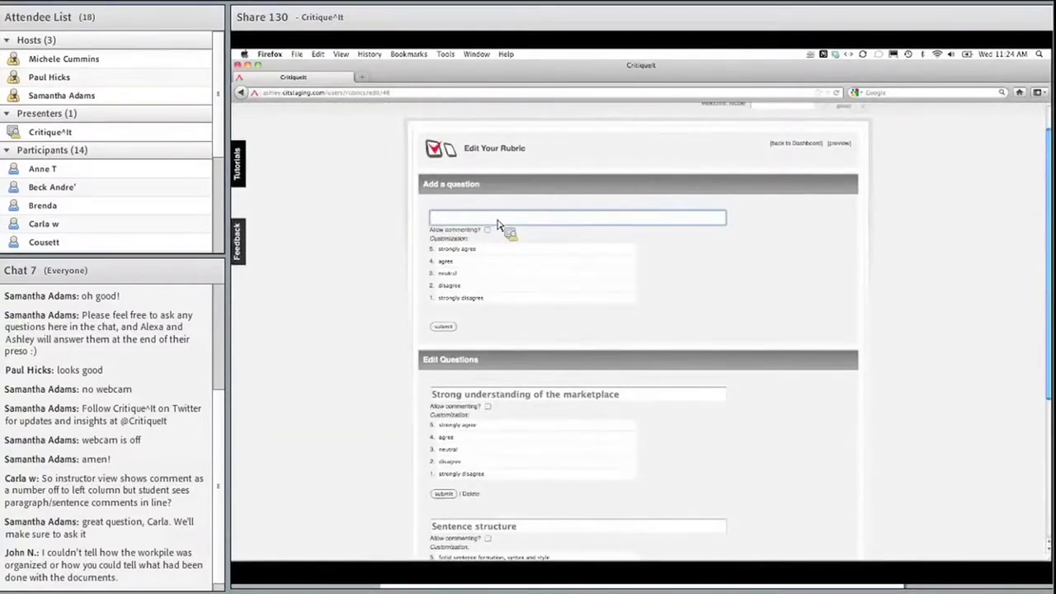
{"action": "type", "text": "Character Development"}
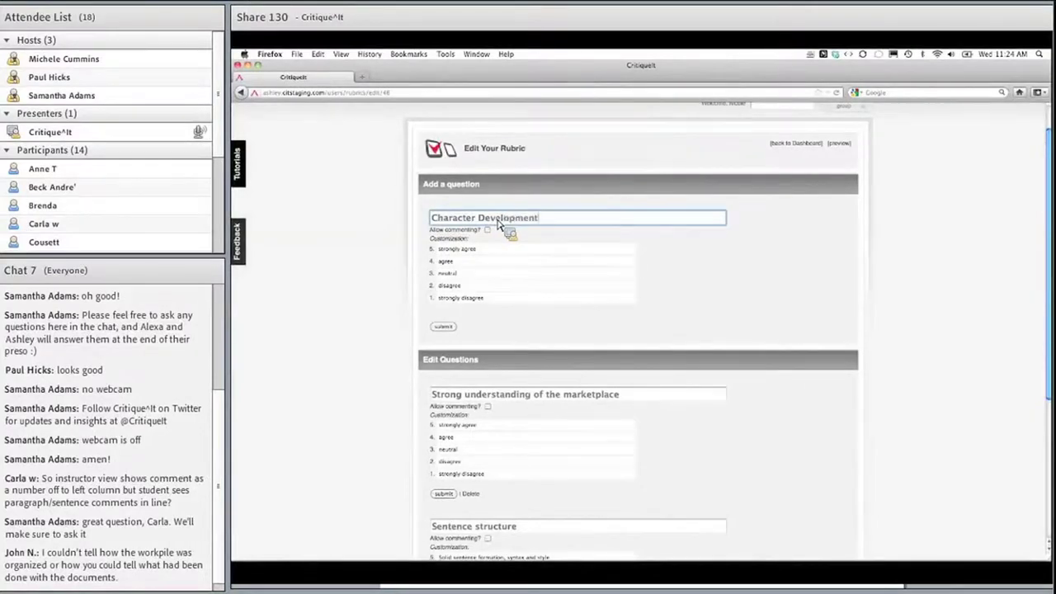
{"action": "left_click", "coordinate": [495, 251]}
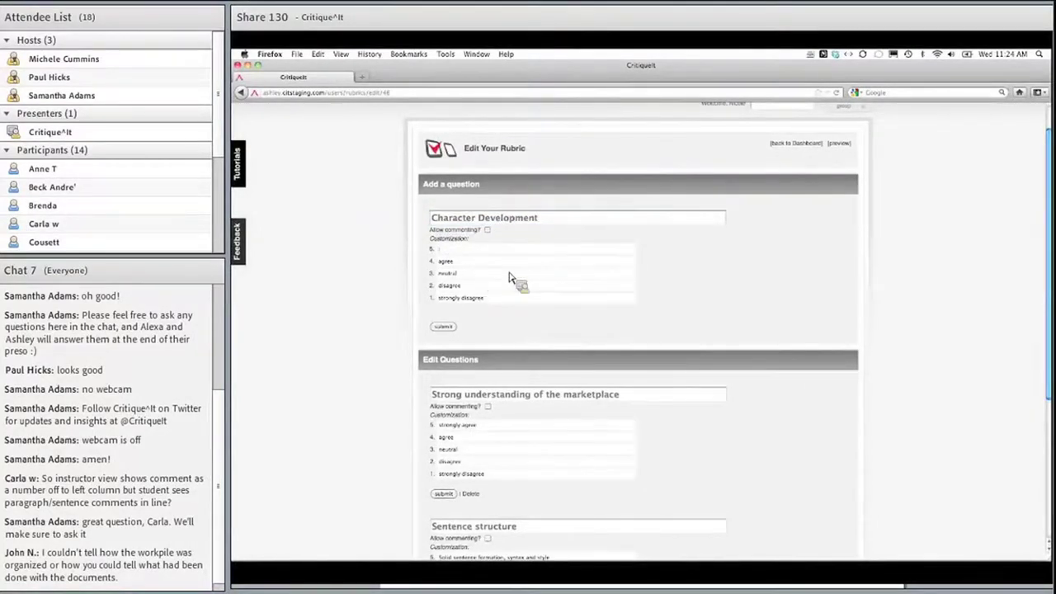
{"action": "type", "text": "Strong characters"}
{"action": "left_click", "coordinate": [516, 297]}
{"action": "left_click", "coordinate": [443, 327]}
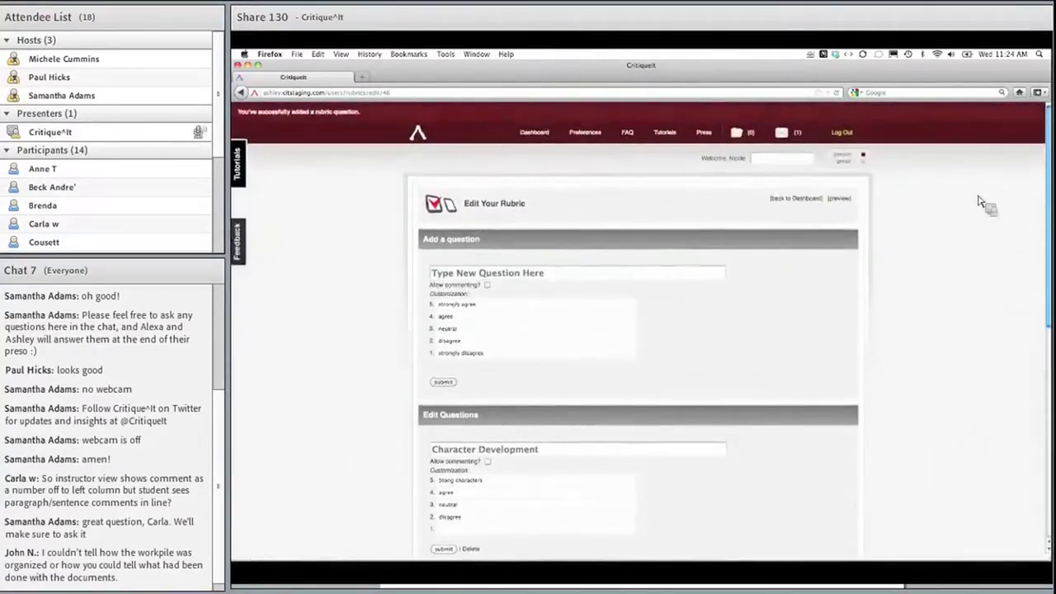
{"action": "scroll", "coordinate": [1044, 299], "scroll_direction": "down", "scroll_amount": 5}
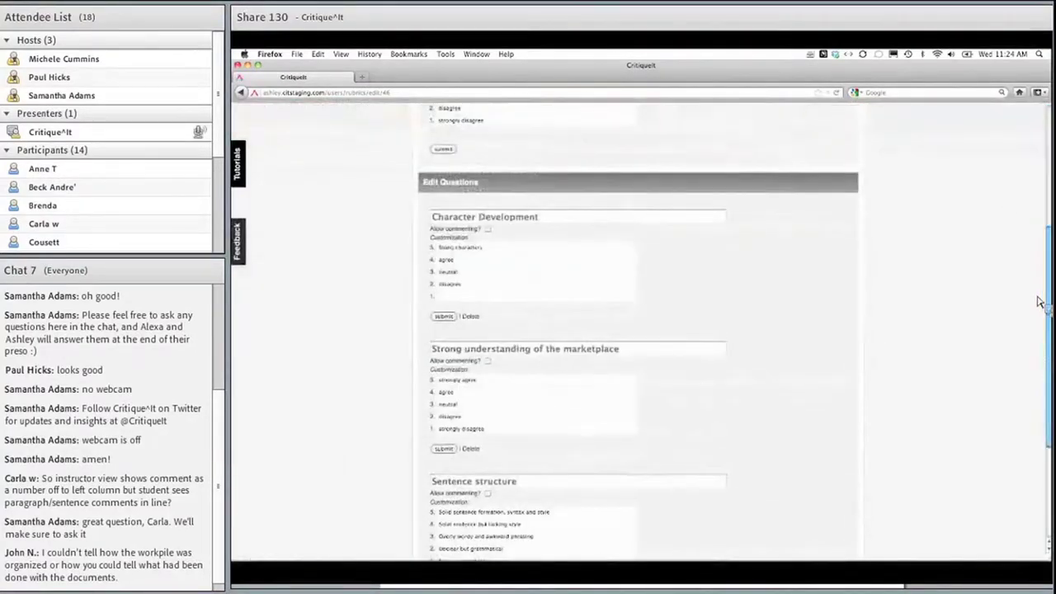
{"action": "scroll", "coordinate": [1040, 353], "scroll_direction": "down", "scroll_amount": 3}
{"action": "scroll", "coordinate": [1040, 353], "scroll_direction": "down", "scroll_amount": 2}
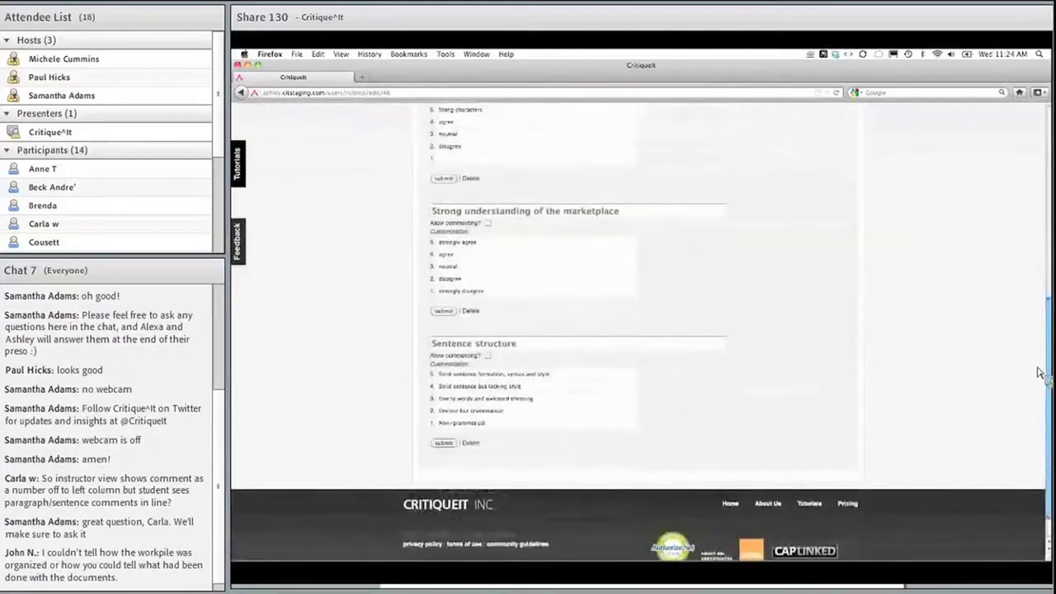
{"action": "scroll", "coordinate": [1040, 371], "scroll_direction": "up", "scroll_amount": 8}
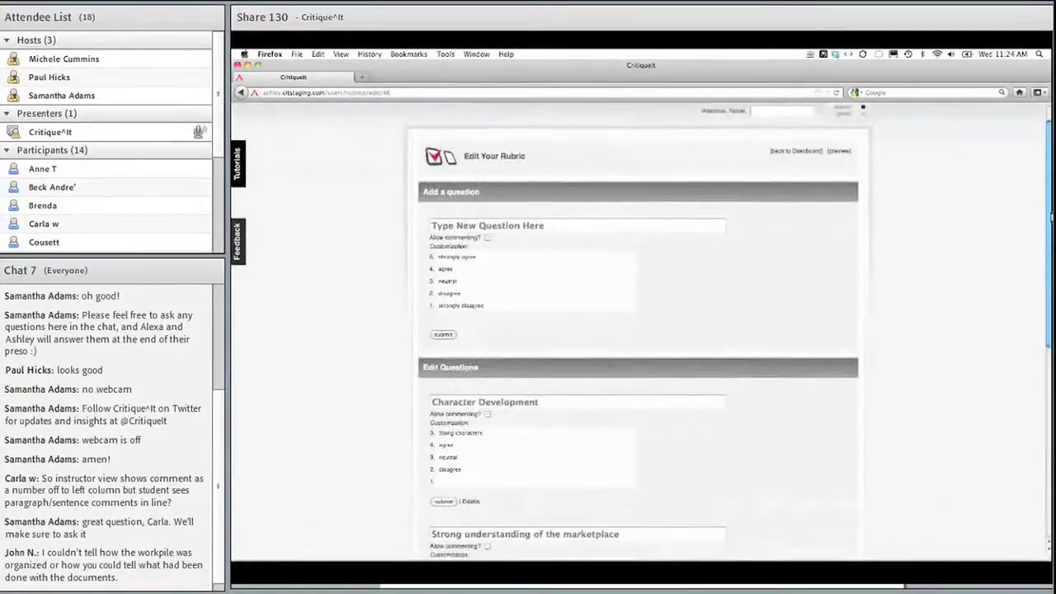
{"action": "scroll", "coordinate": [1051, 216], "scroll_direction": "up", "scroll_amount": 1}
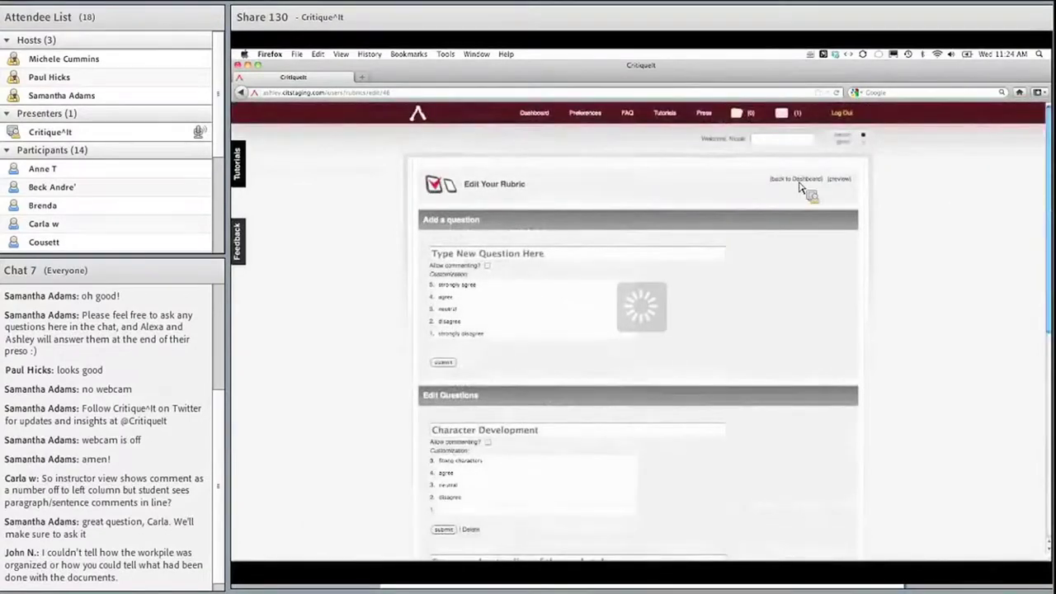
Step: Return to the dashboard and close the Attach Rubric dialog without choosing a course
{"action": "left_click", "coordinate": [797, 181]}
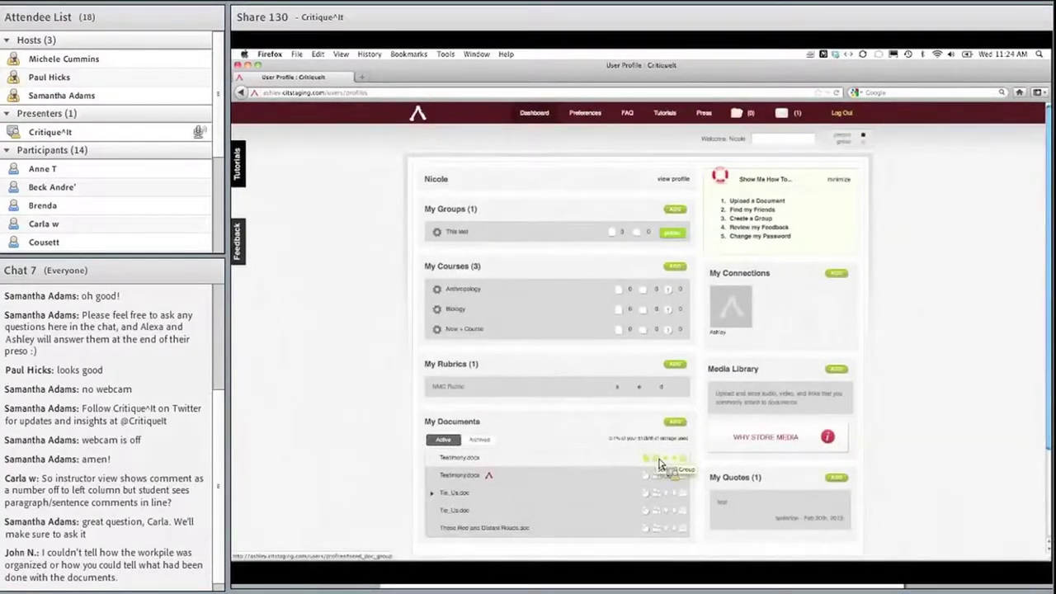
{"action": "left_click", "coordinate": [620, 391]}
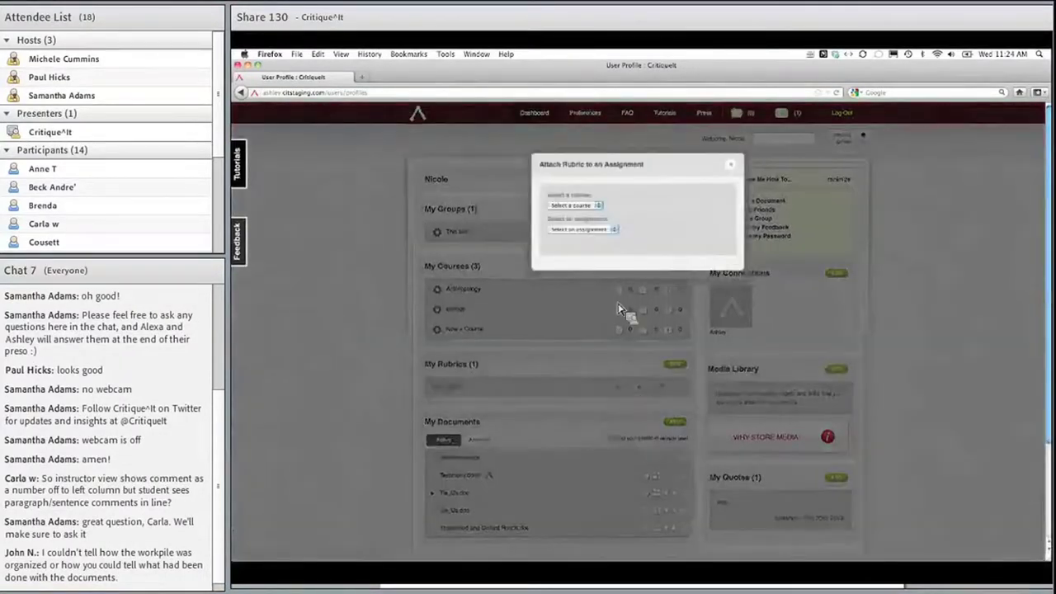
{"action": "left_click", "coordinate": [597, 205]}
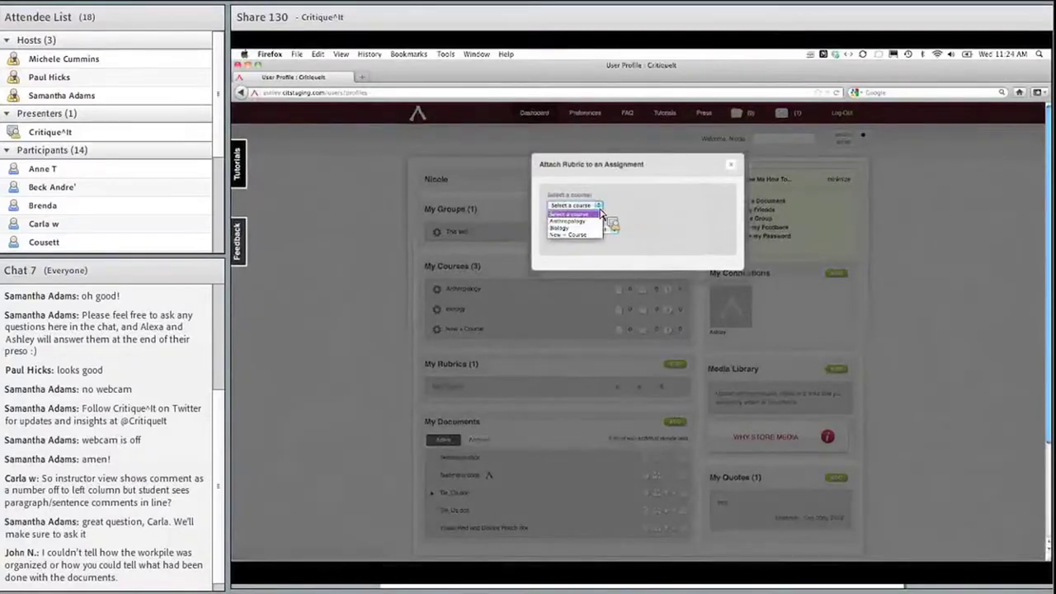
{"action": "left_click", "coordinate": [601, 214]}
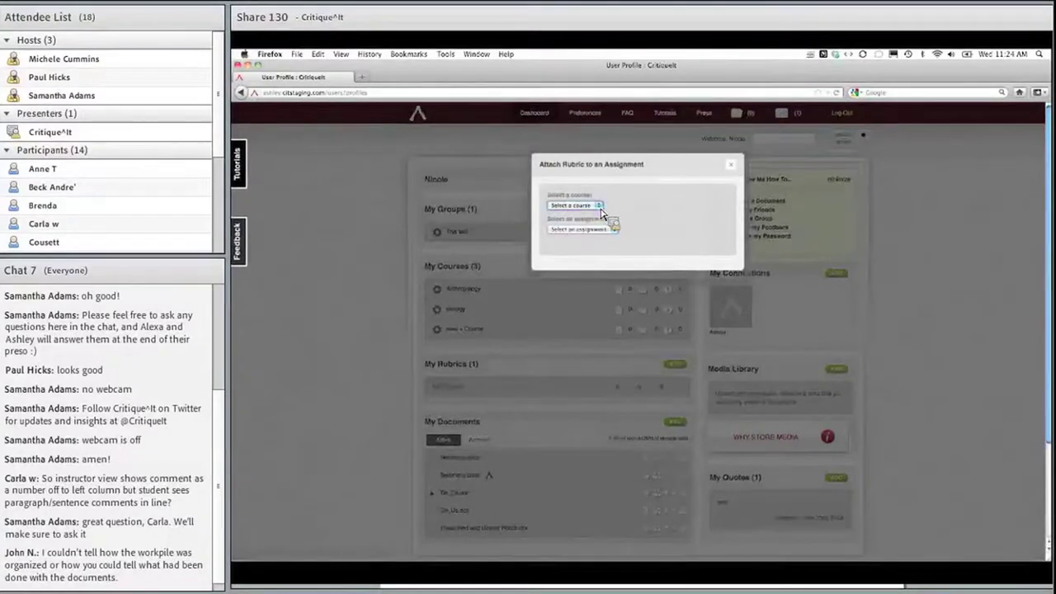
{"action": "left_click", "coordinate": [731, 166]}
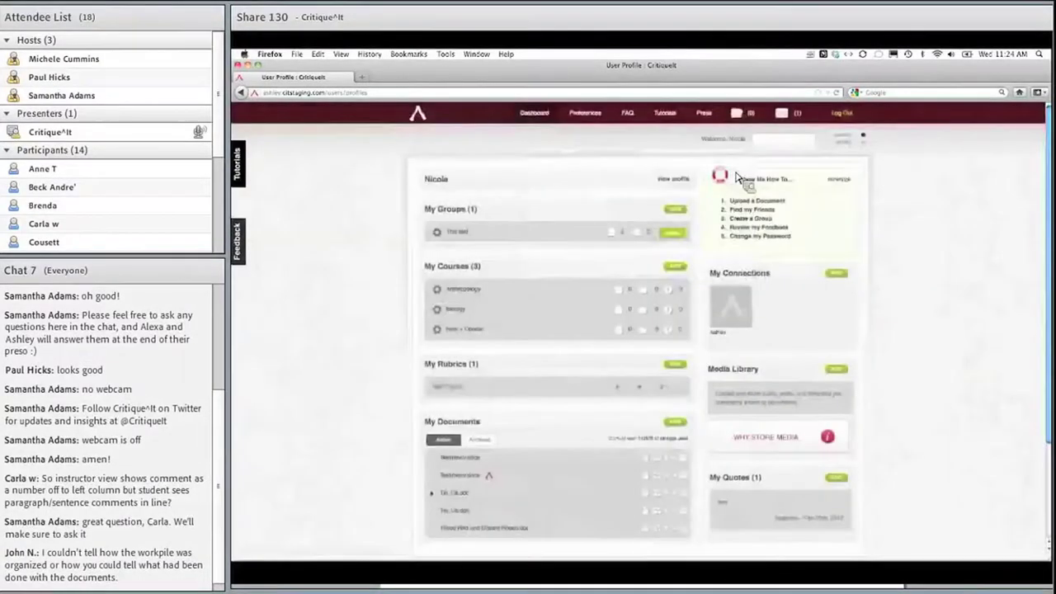
Step: Rate the story: Character Development 1, sentence structure 3 stars, marketplace 1 star; collapse the rubric
{"action": "left_click", "coordinate": [454, 391]}
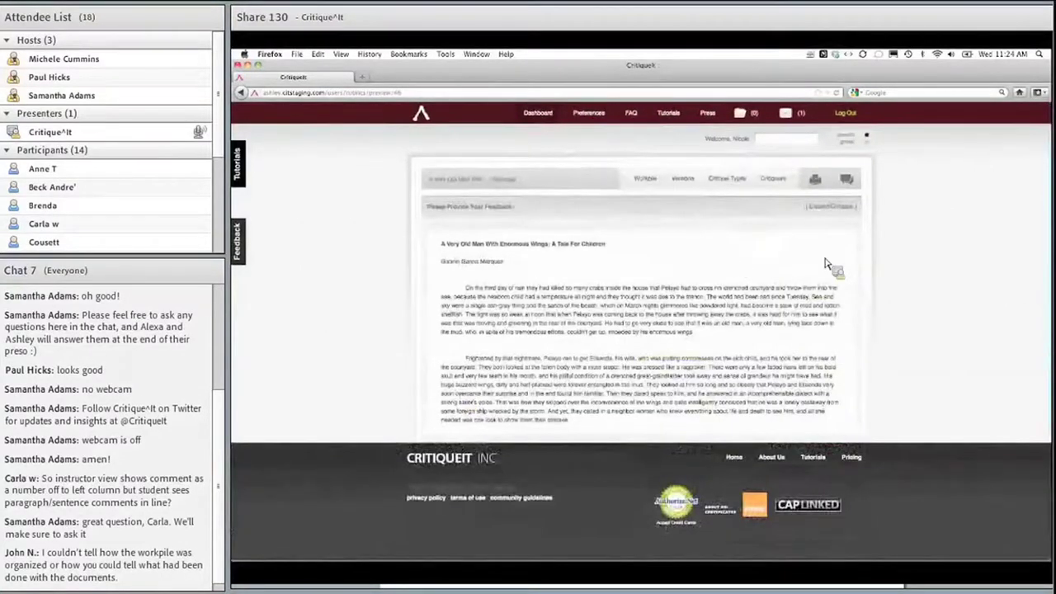
{"action": "left_click", "coordinate": [829, 206]}
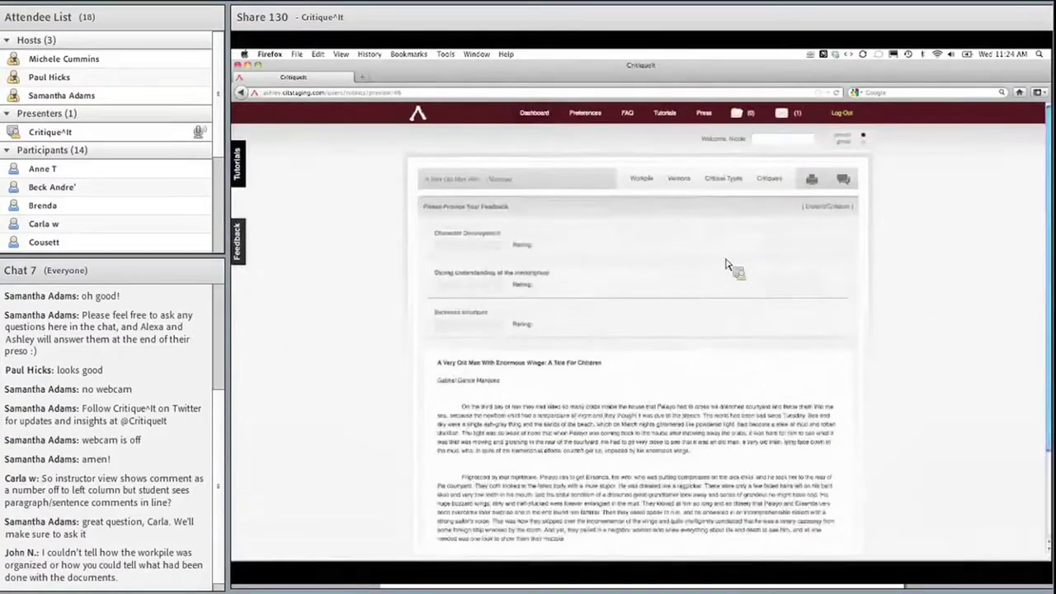
{"action": "left_click", "coordinate": [444, 247]}
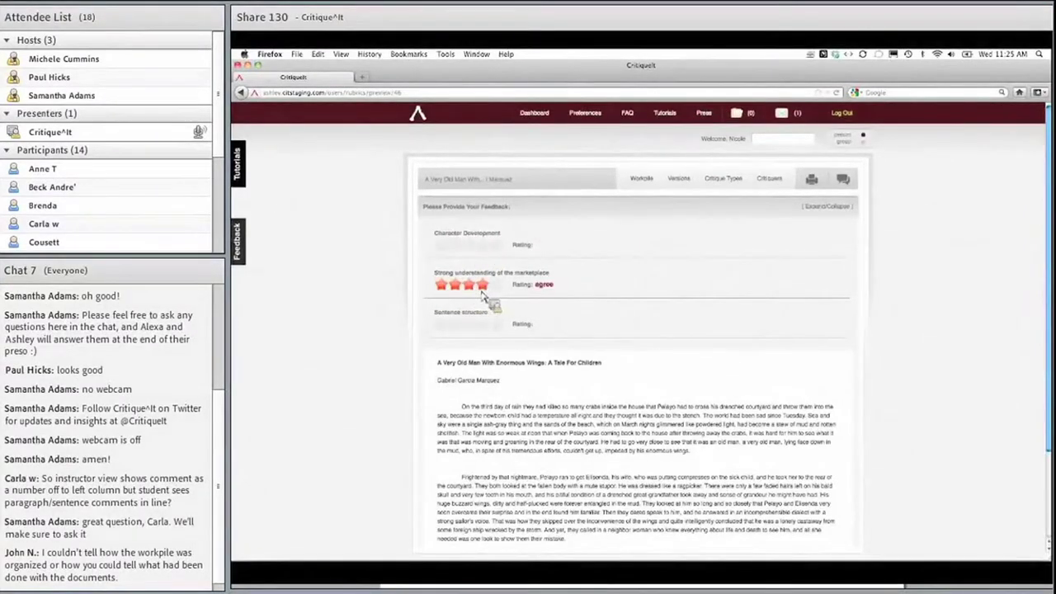
{"action": "left_click", "coordinate": [478, 332]}
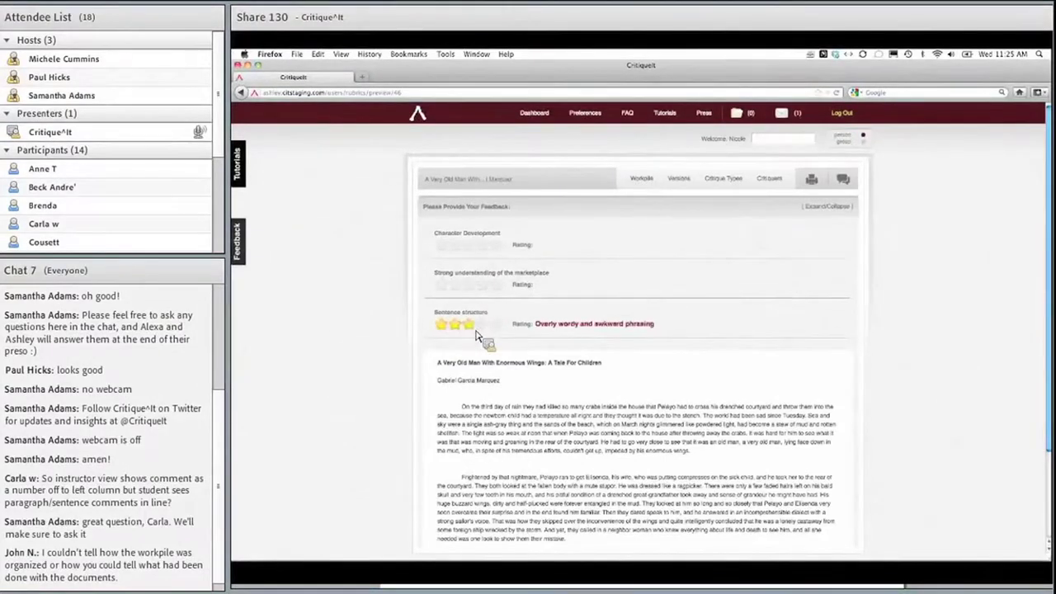
{"action": "left_click", "coordinate": [440, 284]}
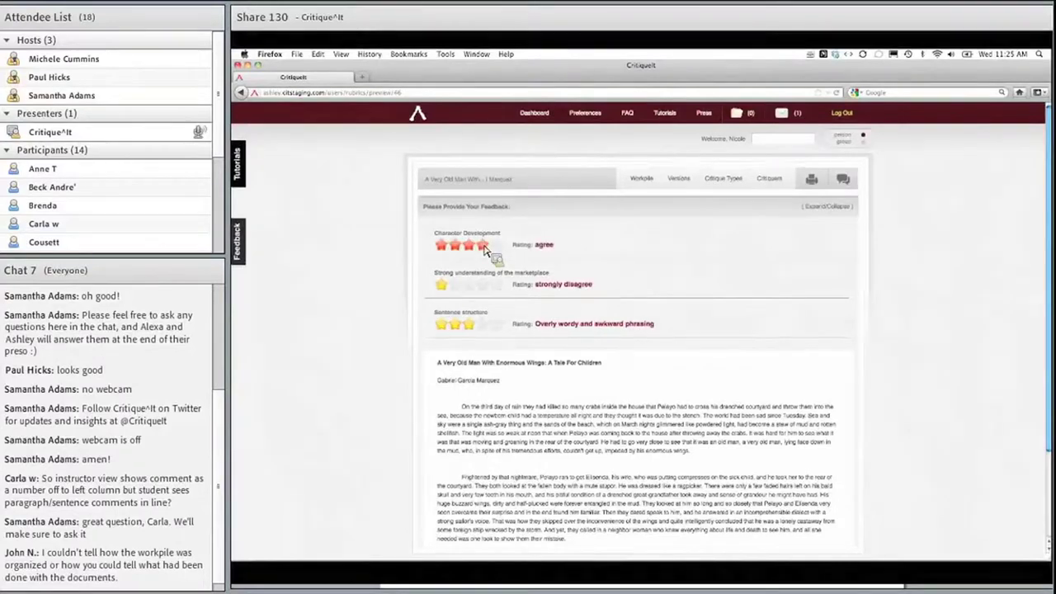
{"action": "left_click", "coordinate": [828, 207]}
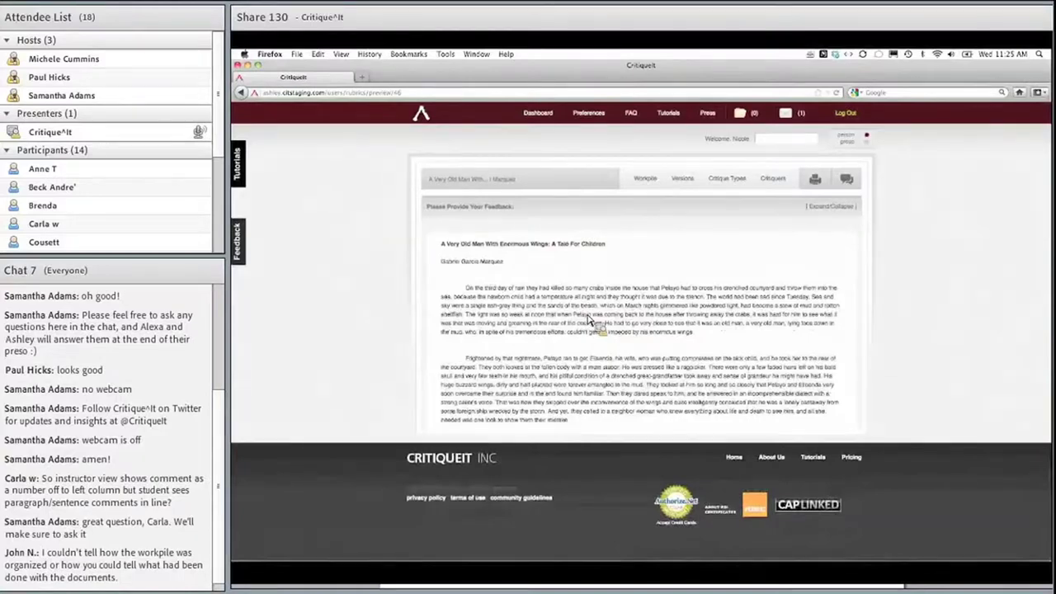
{"action": "left_click", "coordinate": [541, 118]}
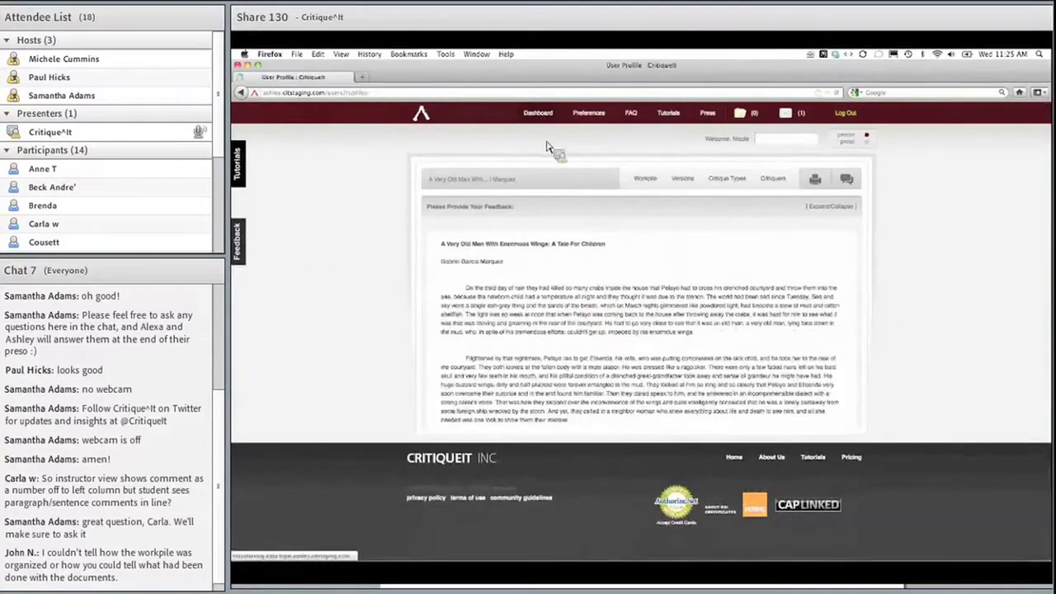
Step: Scroll the dashboard to review the My Groups, My Courses and My Connections panels
{"action": "scroll", "coordinate": [641, 307], "scroll_direction": "down", "scroll_amount": 2}
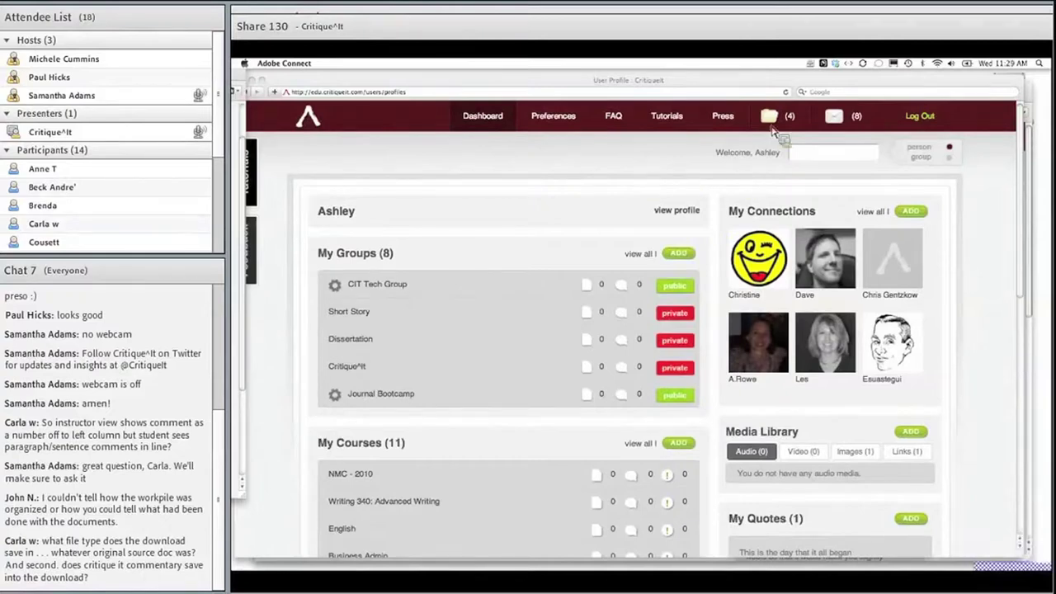
Step: Switch to the second account's Firefox window and open SWAFDE.pdf
{"action": "left_click", "coordinate": [703, 167]}
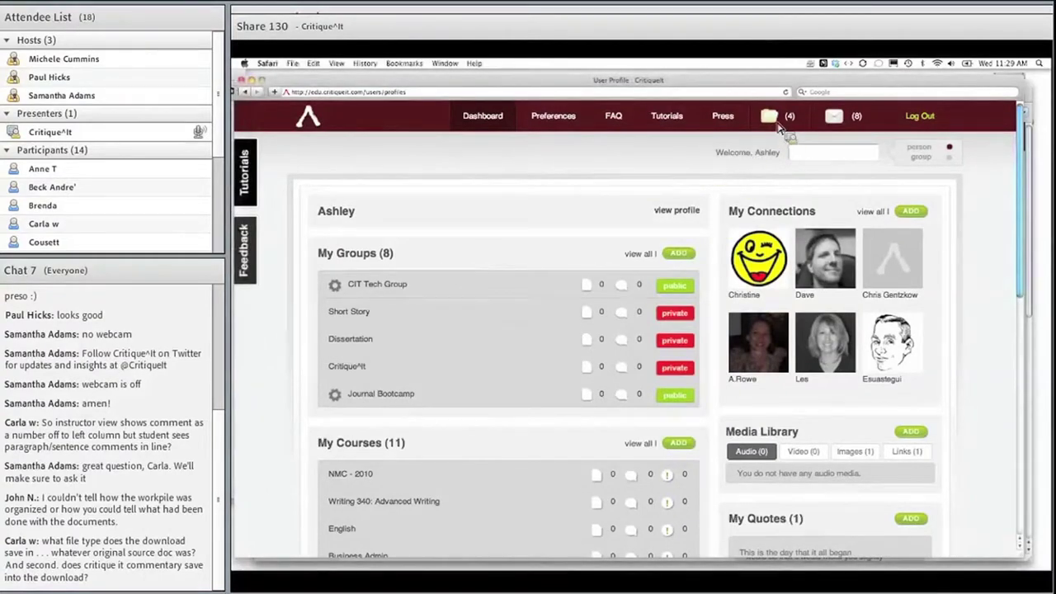
{"action": "left_click", "coordinate": [1034, 97]}
{"action": "left_click", "coordinate": [773, 138]}
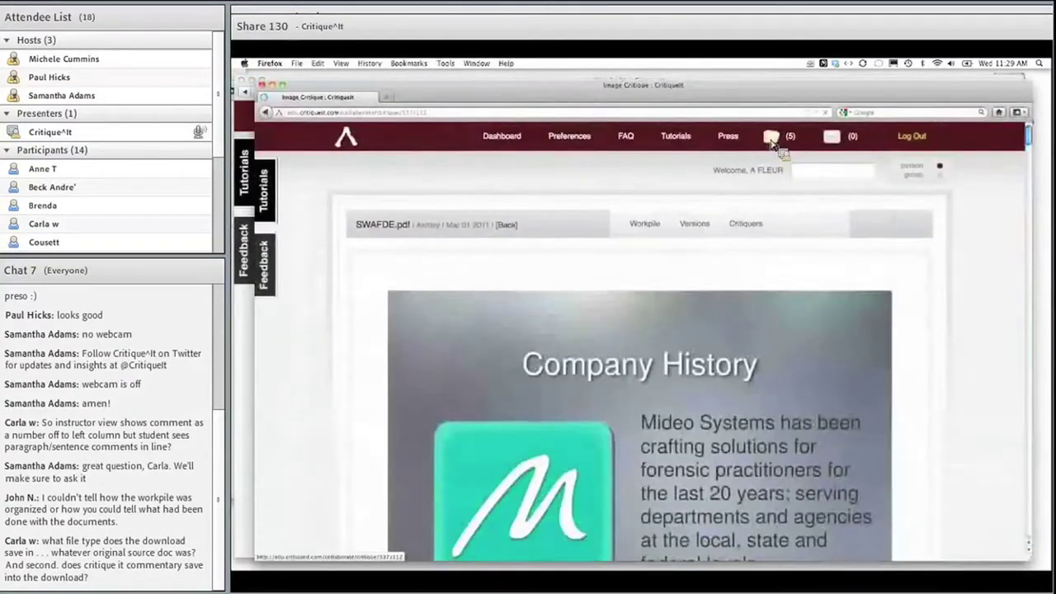
Step: Reorder the workpile with horses_8.doc second, then open SomethingLikeLightning.doc's critique
{"action": "left_click", "coordinate": [647, 226]}
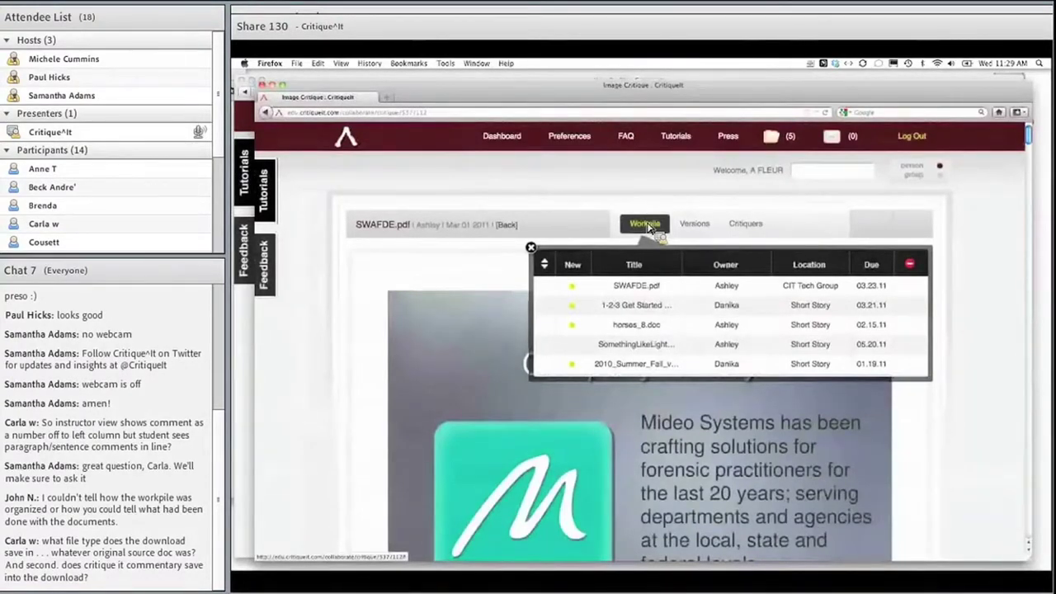
{"action": "left_click_drag", "start_coordinate": [648, 228], "coordinate": [555, 312]}
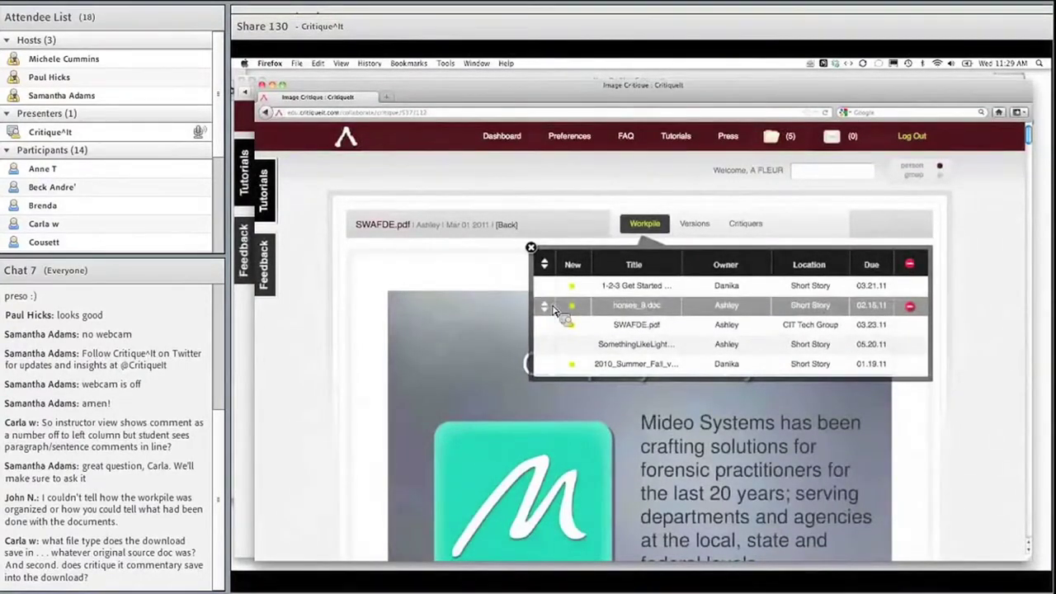
{"action": "left_click_drag", "start_coordinate": [554, 310], "coordinate": [556, 312]}
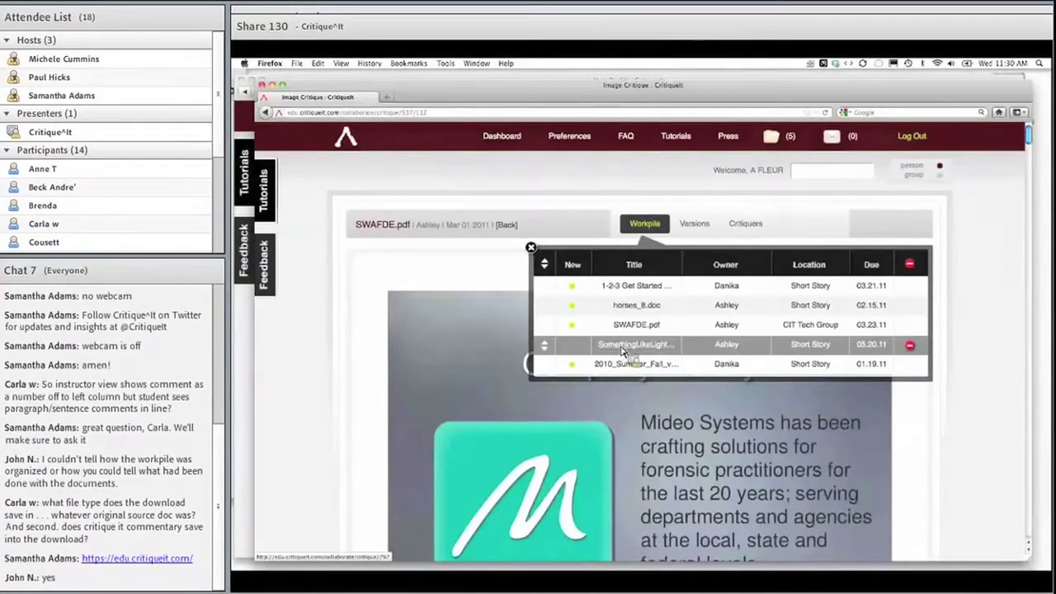
{"action": "left_click", "coordinate": [624, 349]}
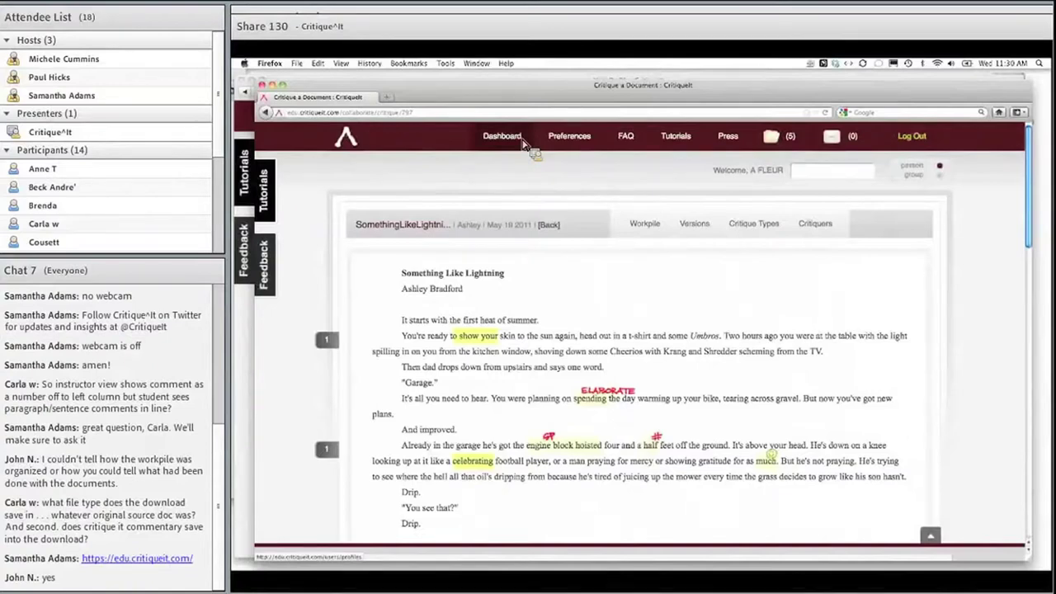
{"action": "left_click", "coordinate": [501, 136]}
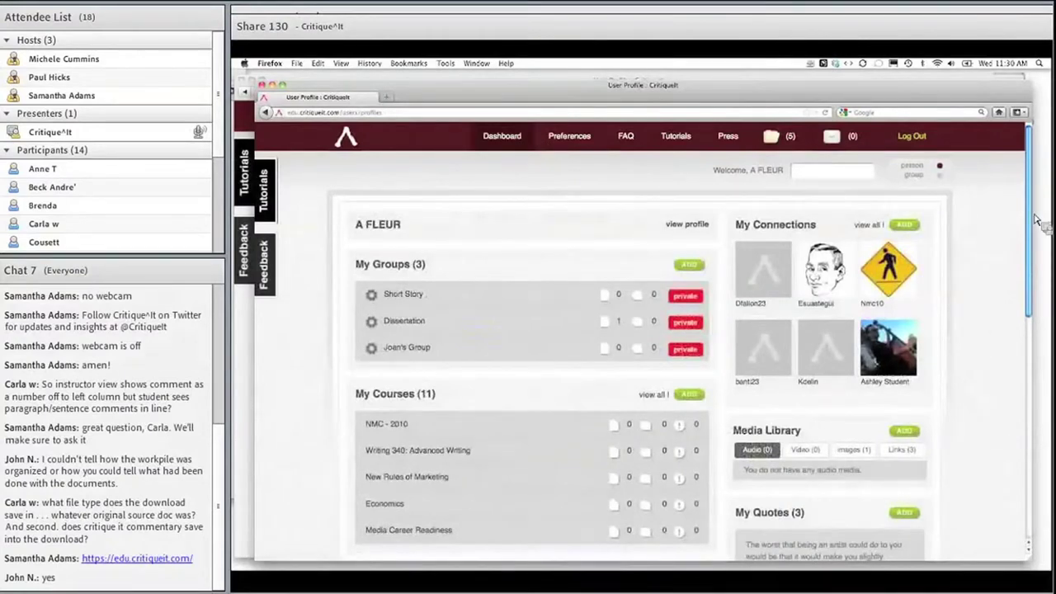
{"action": "left_click_drag", "start_coordinate": [1038, 219], "coordinate": [1020, 337]}
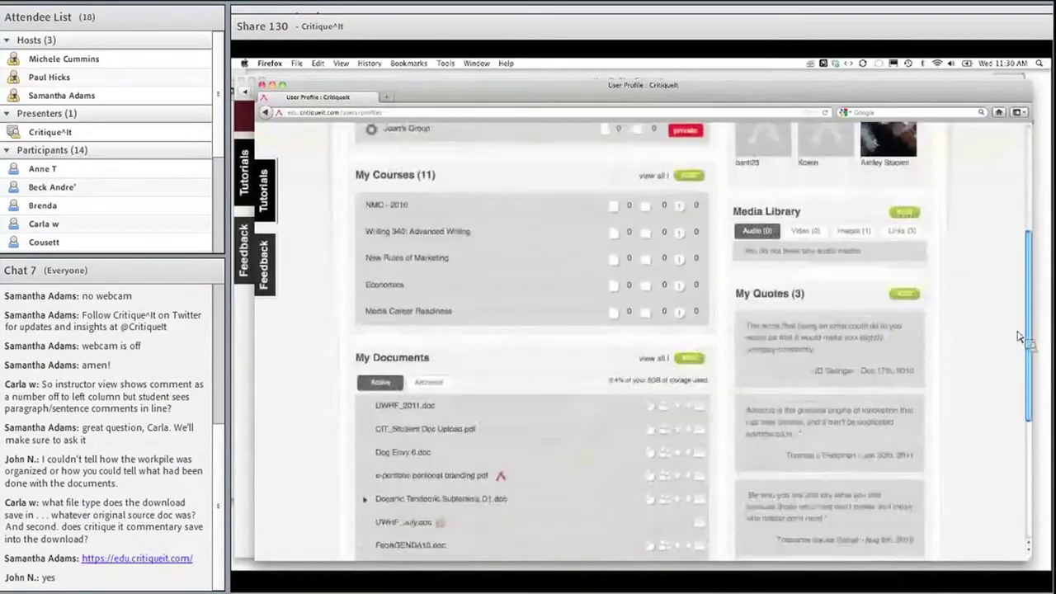
{"action": "scroll", "coordinate": [1020, 336], "scroll_direction": "down", "scroll_amount": 3}
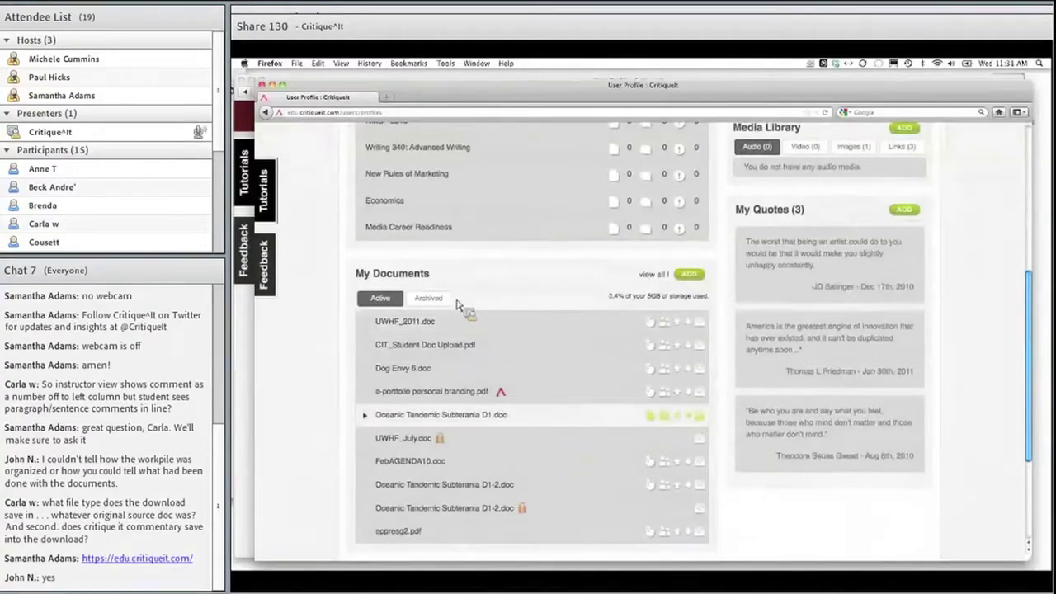
Step: Read through UWHF_2011.doc's Review Critique page, then return to the profile dashboard
{"action": "left_click", "coordinate": [407, 328]}
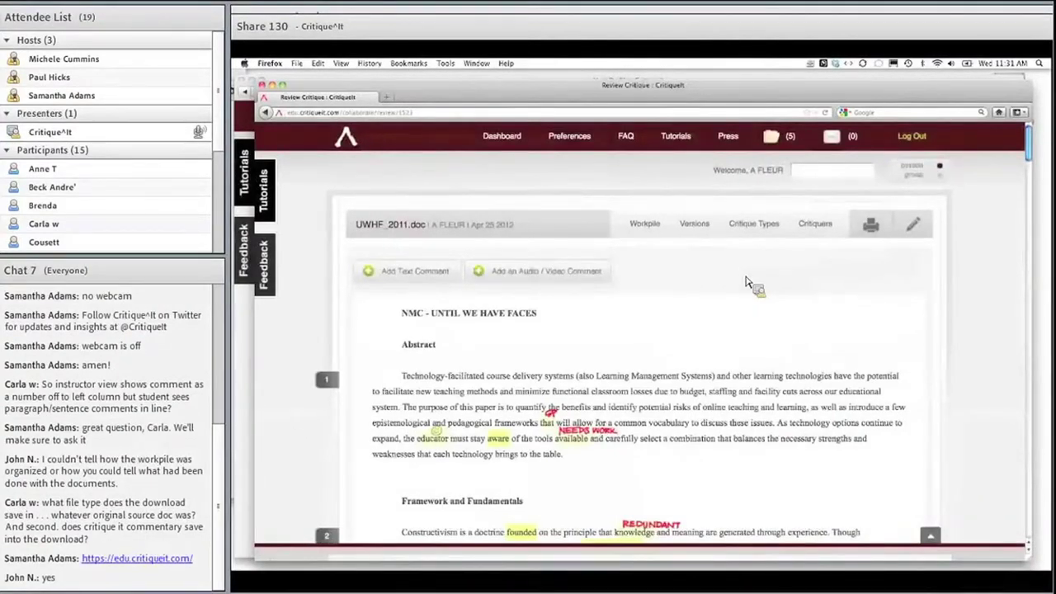
{"action": "scroll", "coordinate": [703, 321], "scroll_direction": "down", "scroll_amount": 1}
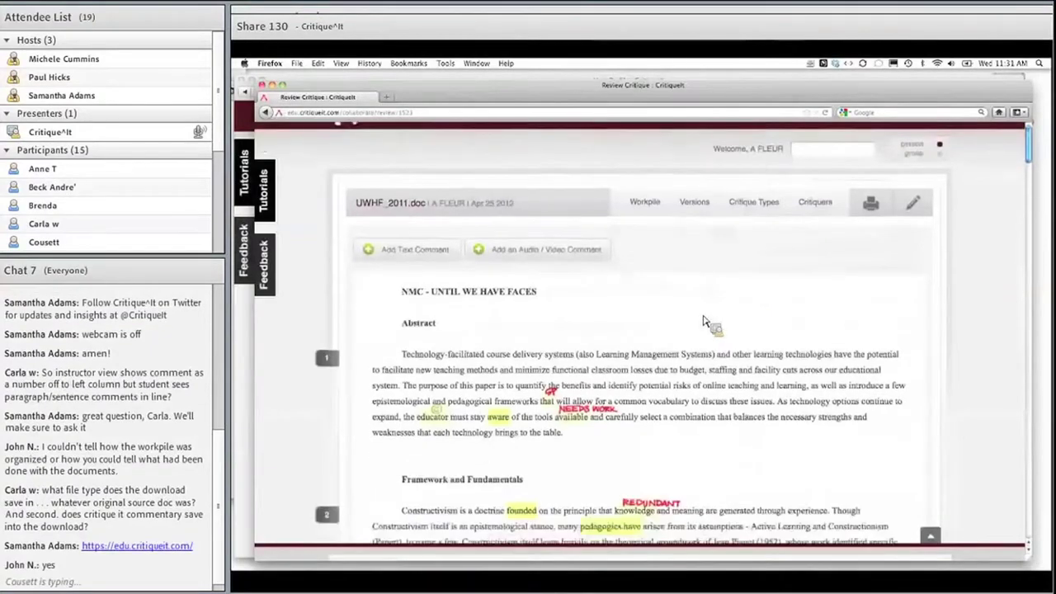
{"action": "scroll", "coordinate": [703, 320], "scroll_direction": "down", "scroll_amount": 1}
{"action": "scroll", "coordinate": [703, 320], "scroll_direction": "down", "scroll_amount": 5}
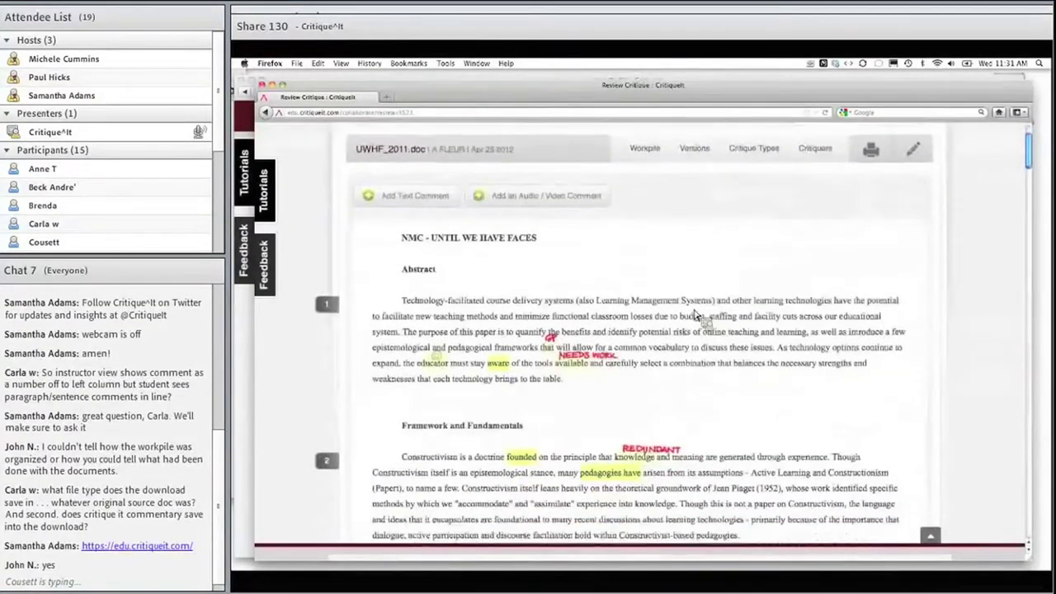
{"action": "scroll", "coordinate": [695, 315], "scroll_direction": "down", "scroll_amount": 5}
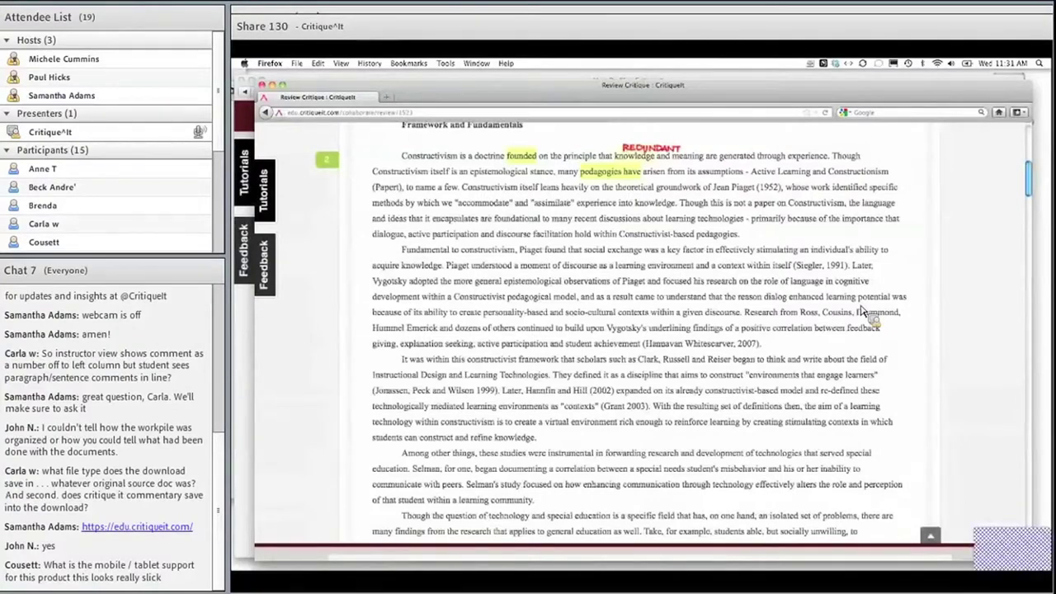
{"action": "scroll", "coordinate": [864, 312], "scroll_direction": "up", "scroll_amount": 8}
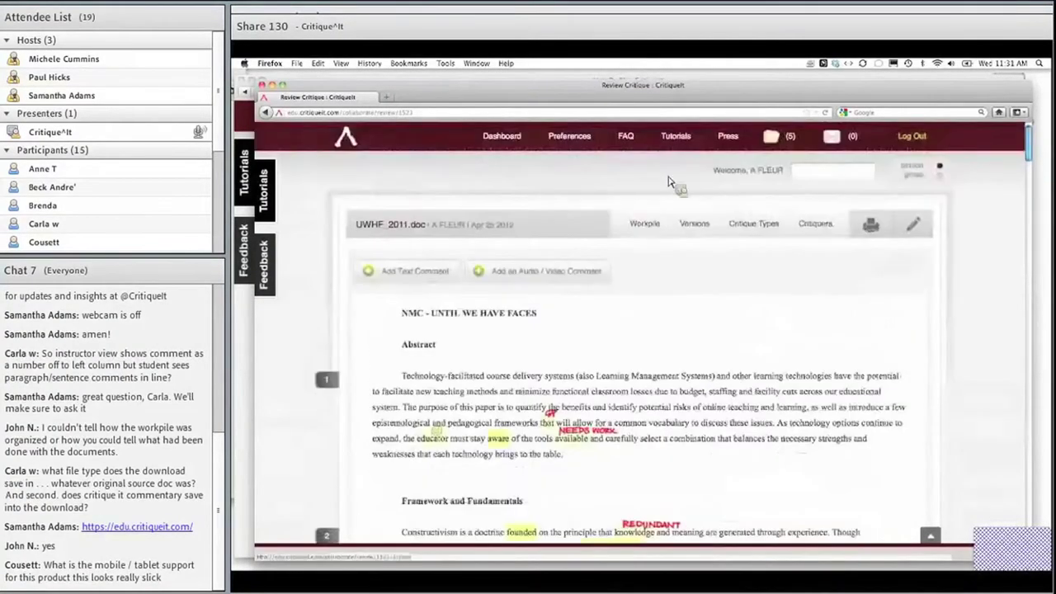
{"action": "left_click", "coordinate": [510, 145]}
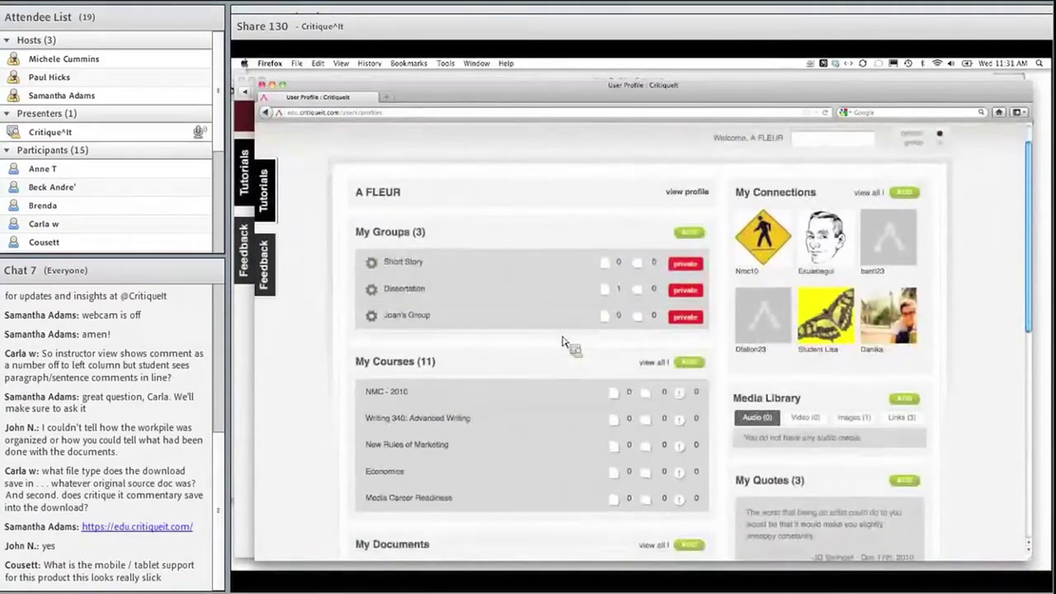
Step: Scroll to My Documents and start downloading UWHF_2011.doc
{"action": "scroll", "coordinate": [564, 345], "scroll_direction": "down", "scroll_amount": 4}
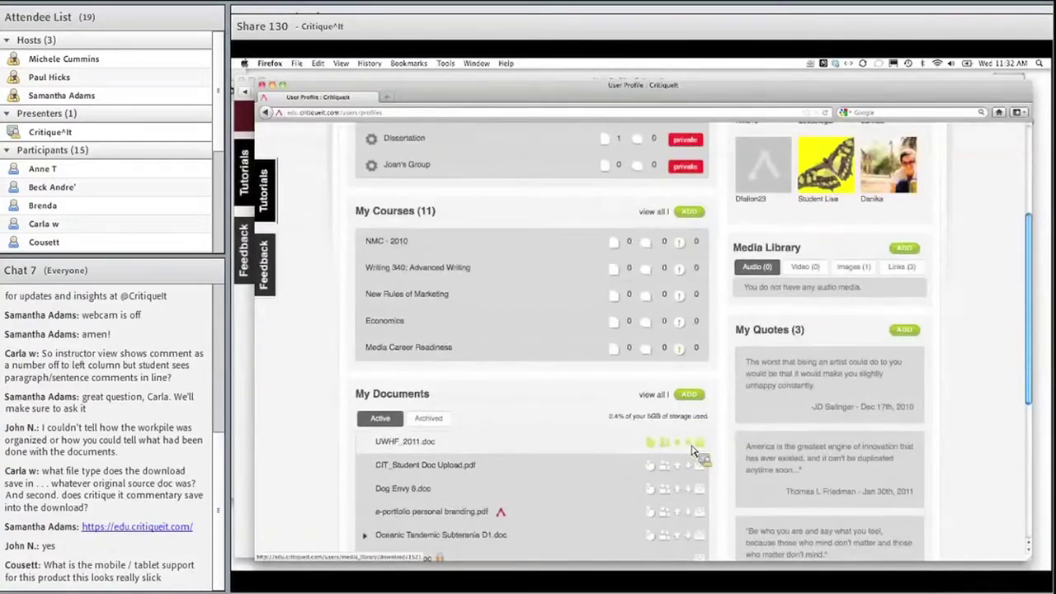
{"action": "left_click", "coordinate": [693, 449]}
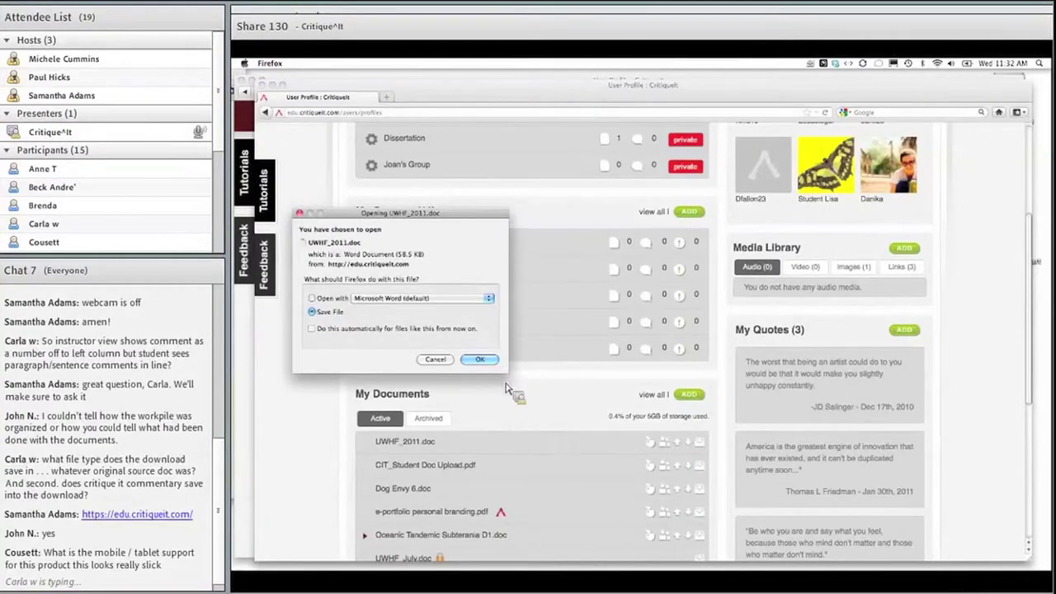
Step: Cancel the UWHF_2011.doc download prompt
{"action": "left_click", "coordinate": [438, 363]}
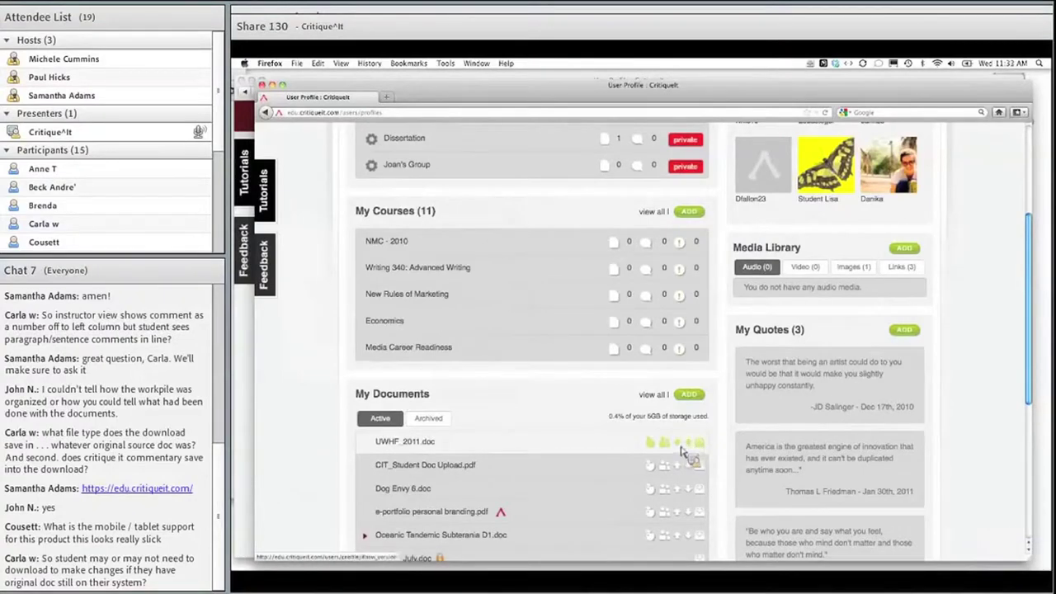
{"action": "left_click", "coordinate": [681, 447]}
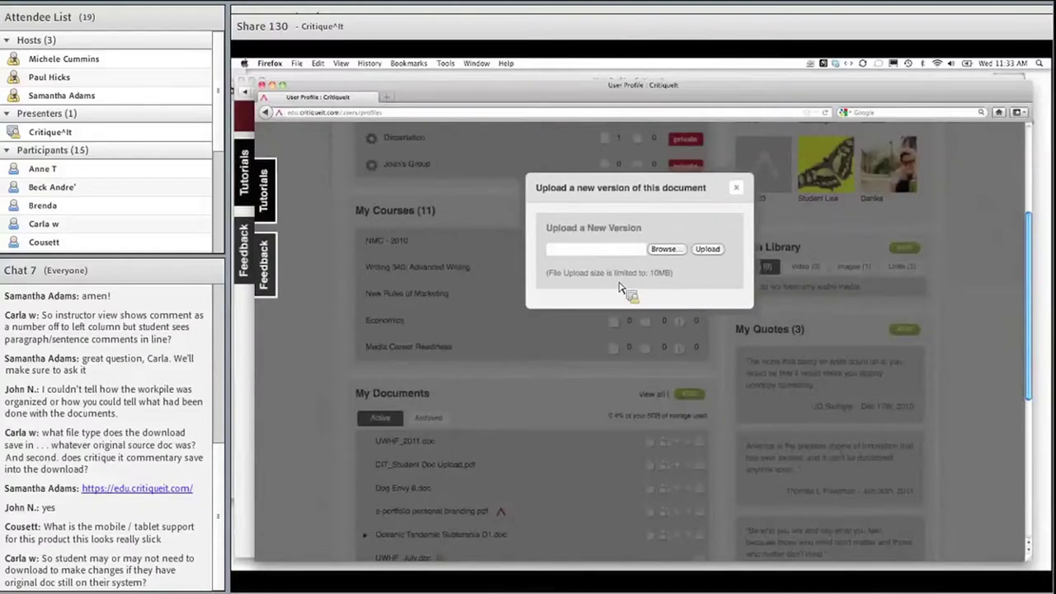
{"action": "left_click", "coordinate": [738, 191]}
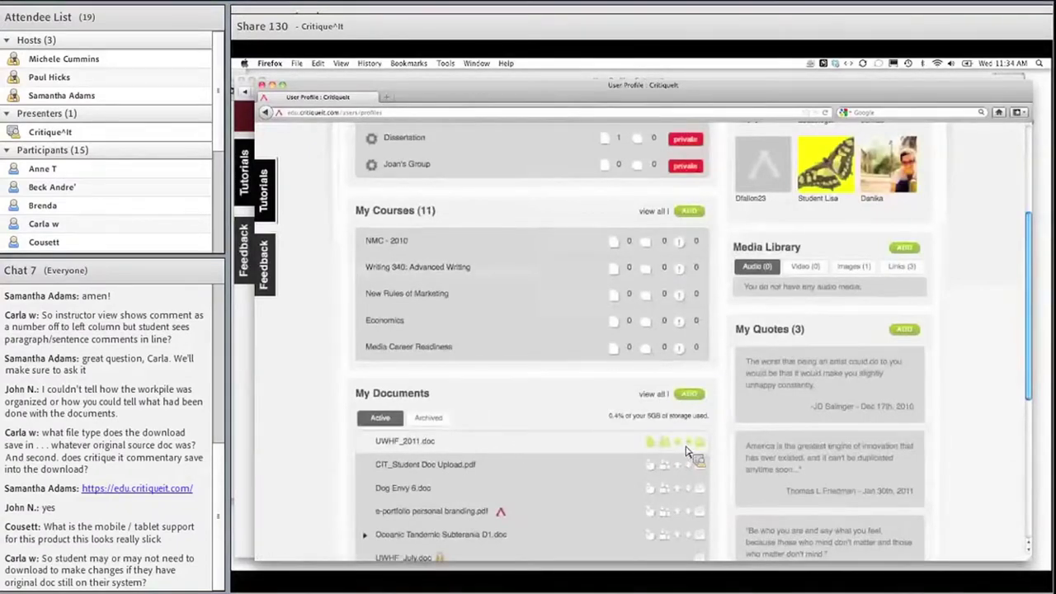
{"action": "left_click", "coordinate": [424, 445]}
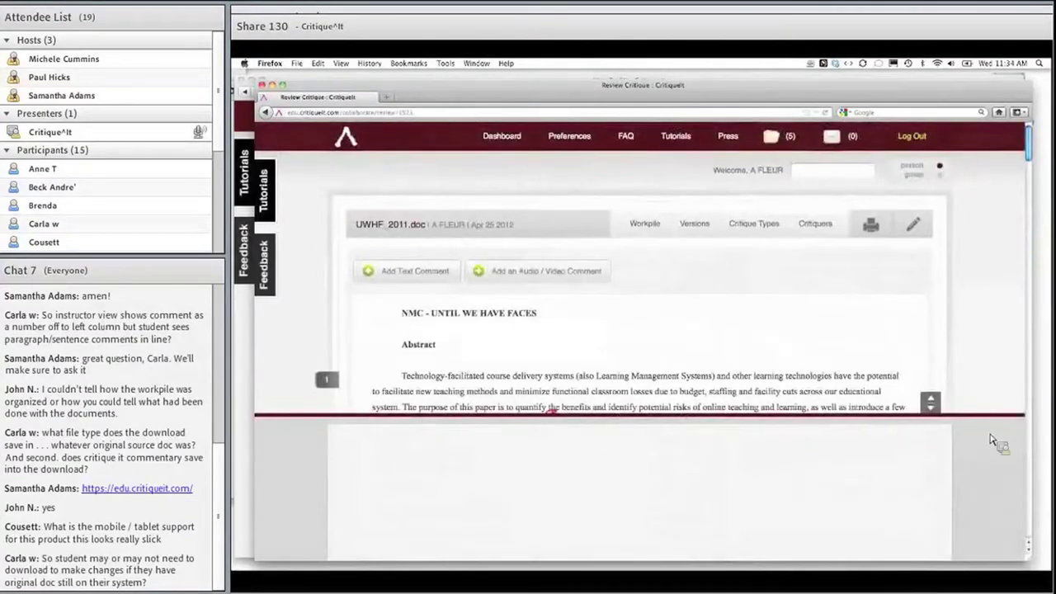
Step: Review the printable UWHF_2011.doc view with reviewers' comments and markups, then return to the dashboard
{"action": "scroll", "coordinate": [1029, 137], "scroll_direction": "down", "scroll_amount": 1}
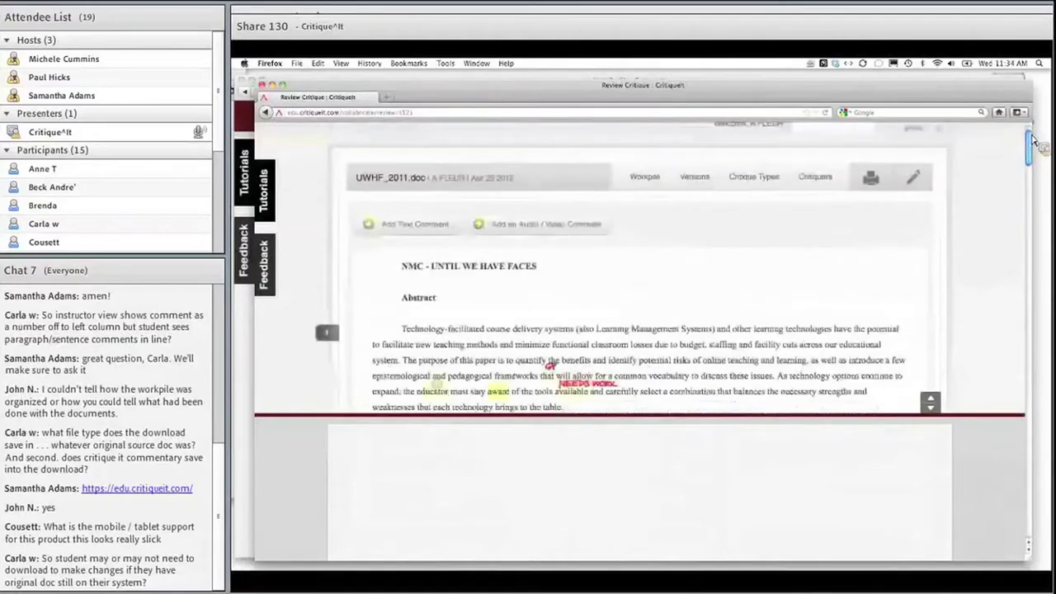
{"action": "left_click", "coordinate": [869, 191]}
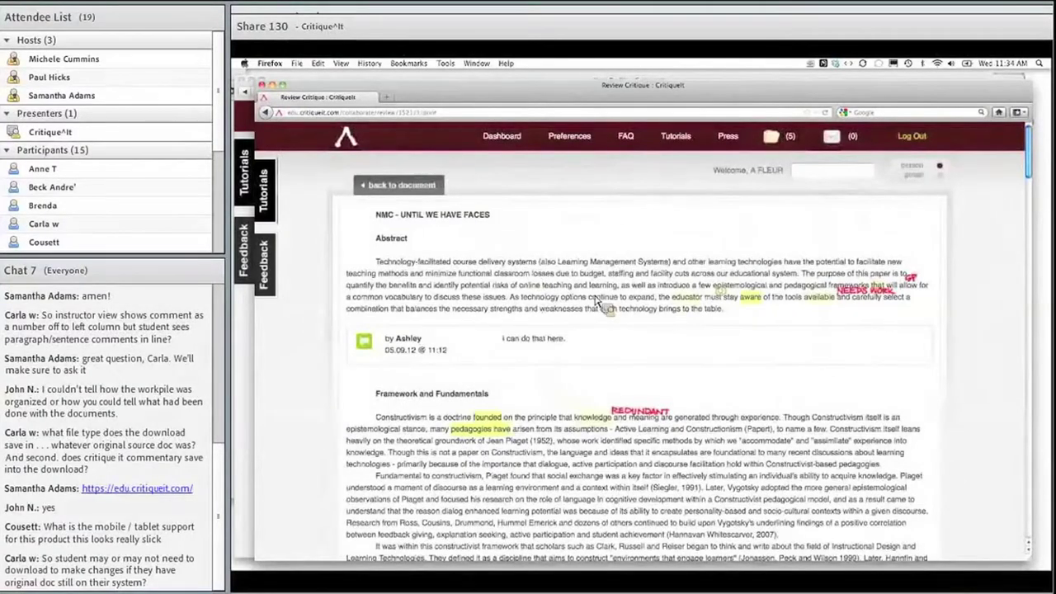
{"action": "scroll", "coordinate": [599, 301], "scroll_direction": "down", "scroll_amount": 2}
{"action": "scroll", "coordinate": [594, 301], "scroll_direction": "down", "scroll_amount": 10}
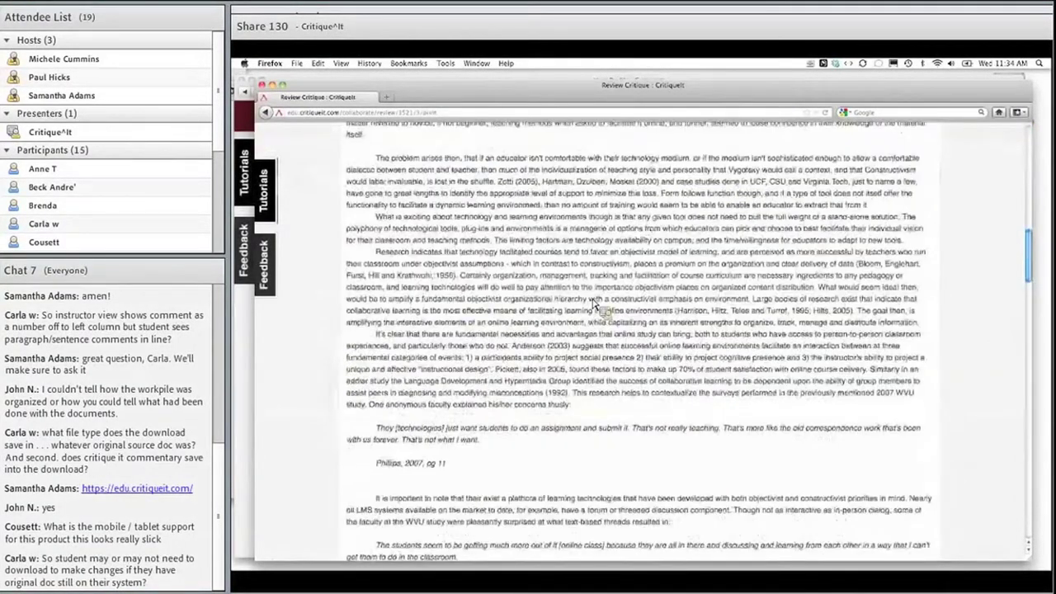
{"action": "scroll", "coordinate": [594, 301], "scroll_direction": "up", "scroll_amount": 15}
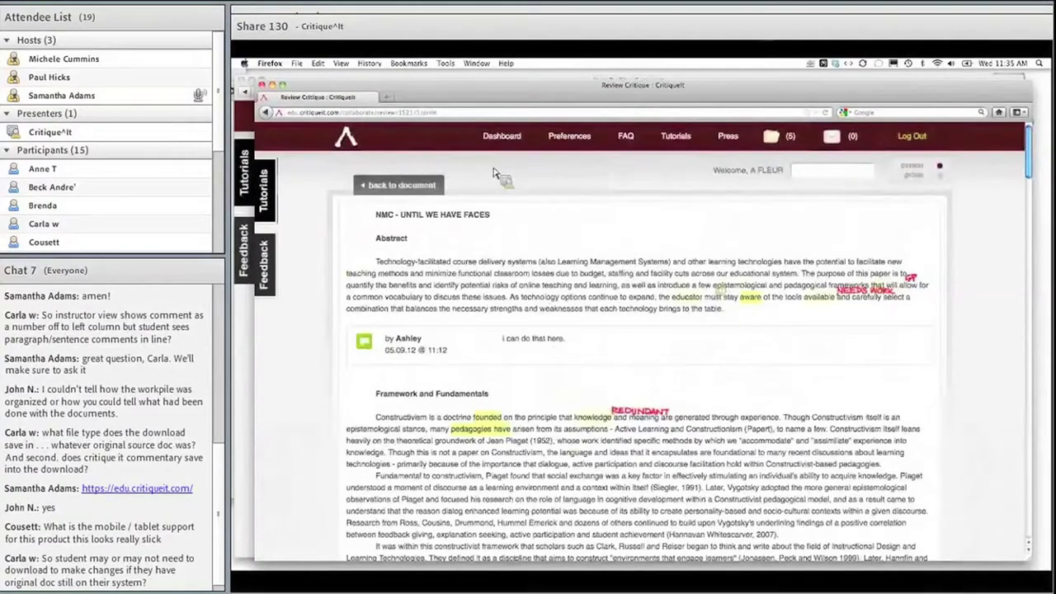
{"action": "left_click", "coordinate": [499, 138]}
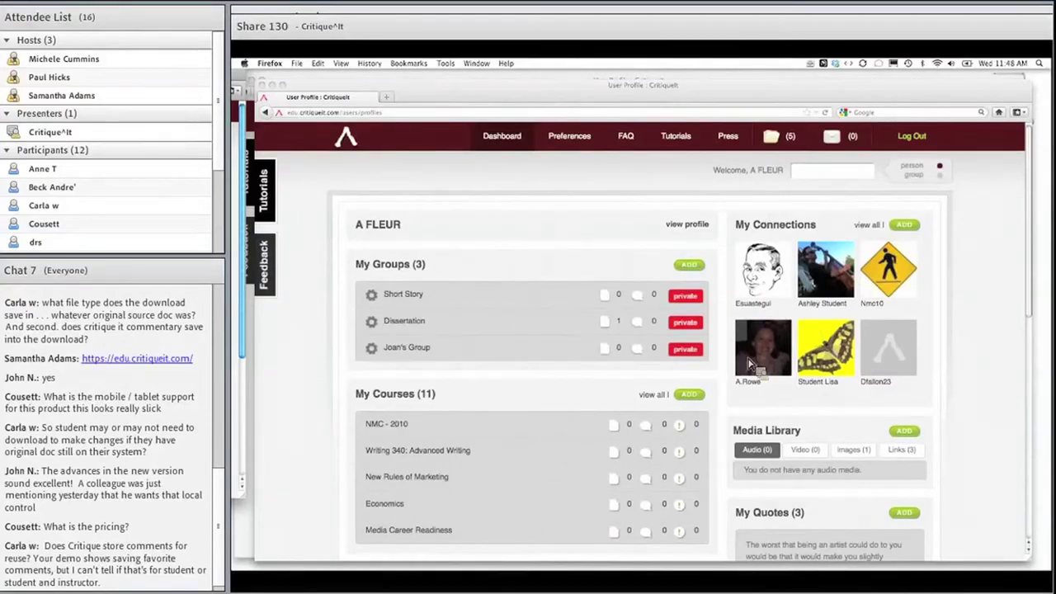
{"action": "left_click", "coordinate": [816, 313]}
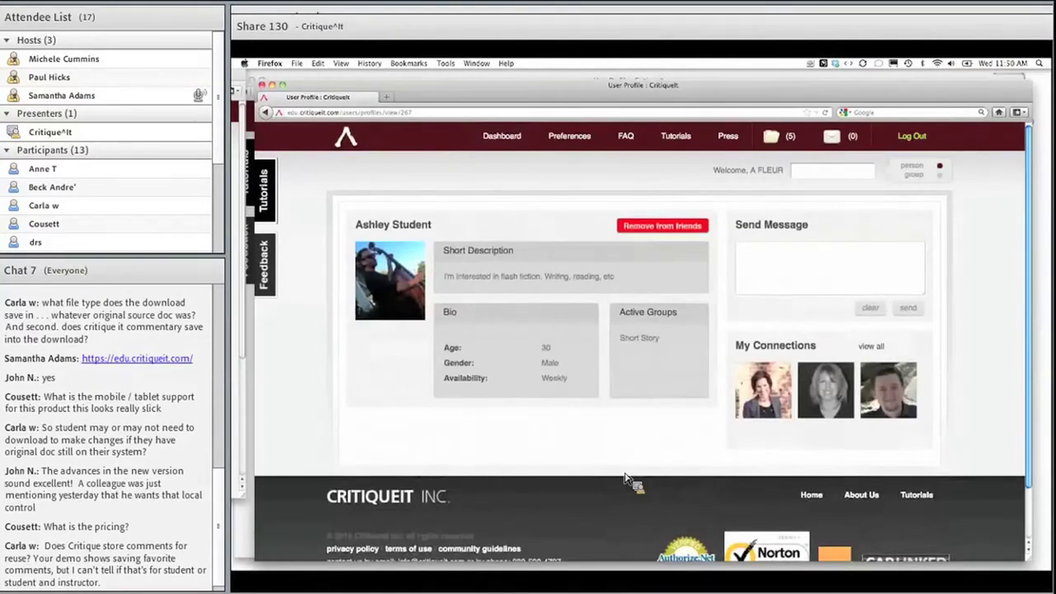
Step: Return from the student's profile to the main dashboard showing My Groups
{"action": "left_click", "coordinate": [505, 143]}
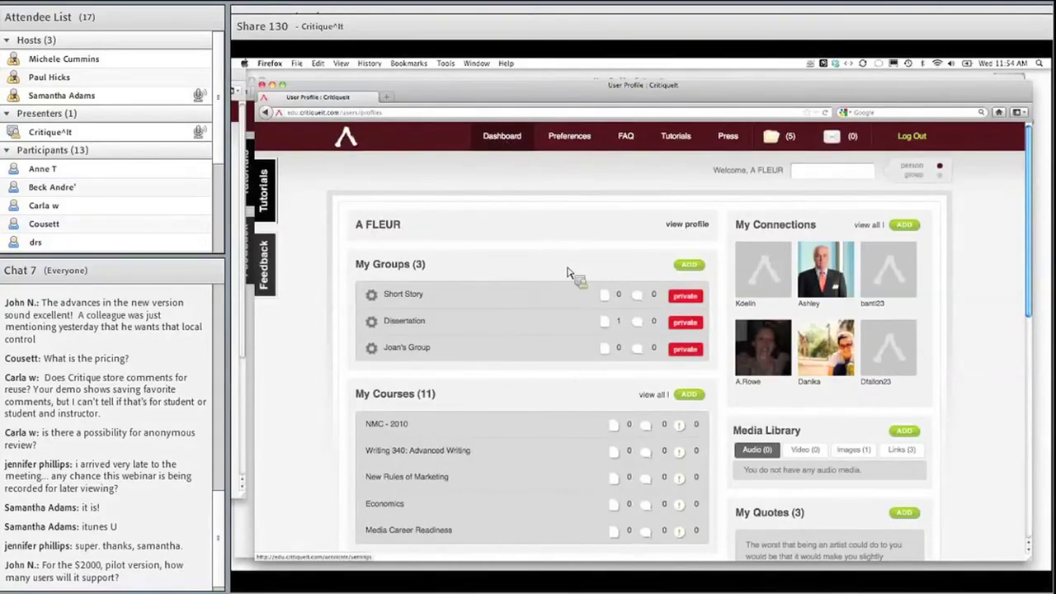
Step: Scroll the dashboard down to the active documents such as UWHF_2011.doc and FebAGENDA10.doc
{"action": "scroll", "coordinate": [568, 289], "scroll_direction": "down", "scroll_amount": 3}
Step: Open the Send Document to a Course form for the first document in My Documents
{"action": "scroll", "coordinate": [567, 298], "scroll_direction": "down", "scroll_amount": 4}
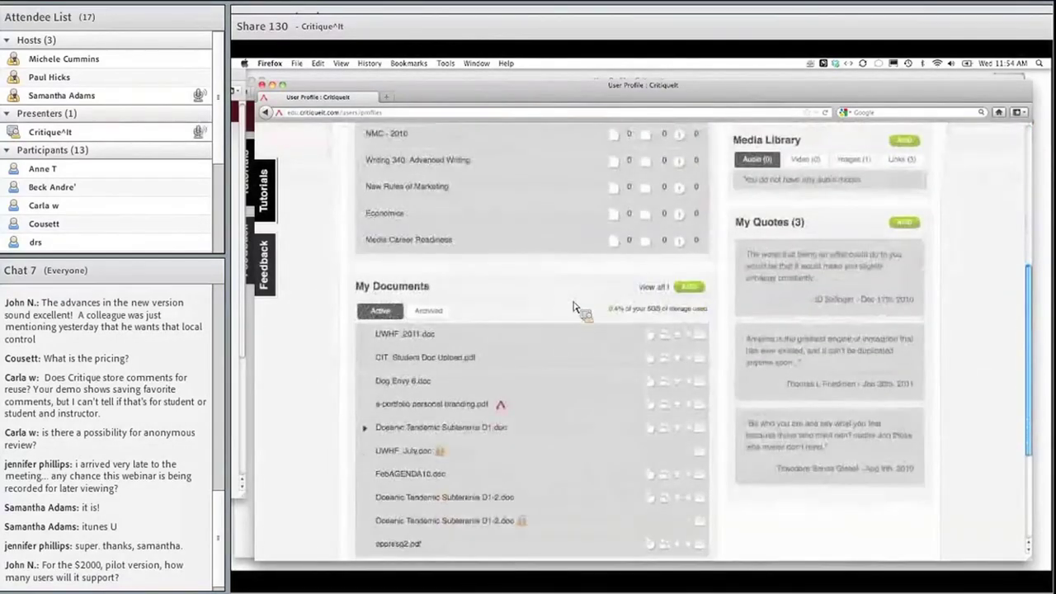
{"action": "left_click", "coordinate": [651, 337]}
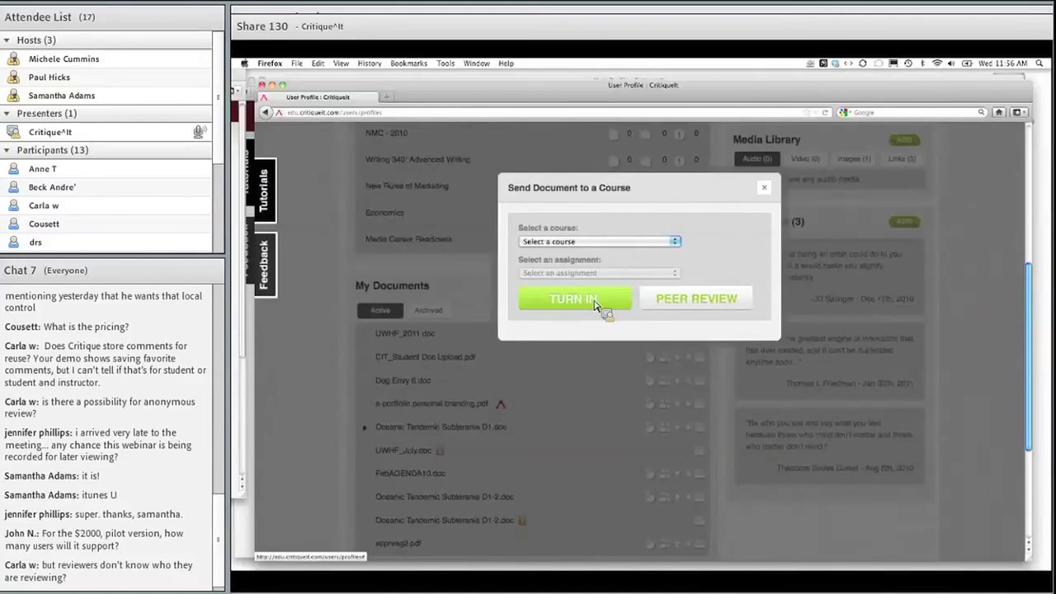
Step: Close the send form, bring the other user's Safari dashboard forward, and open the Dissertation group
{"action": "left_click", "coordinate": [765, 188]}
{"action": "scroll", "coordinate": [608, 440], "scroll_direction": "up", "scroll_amount": 5}
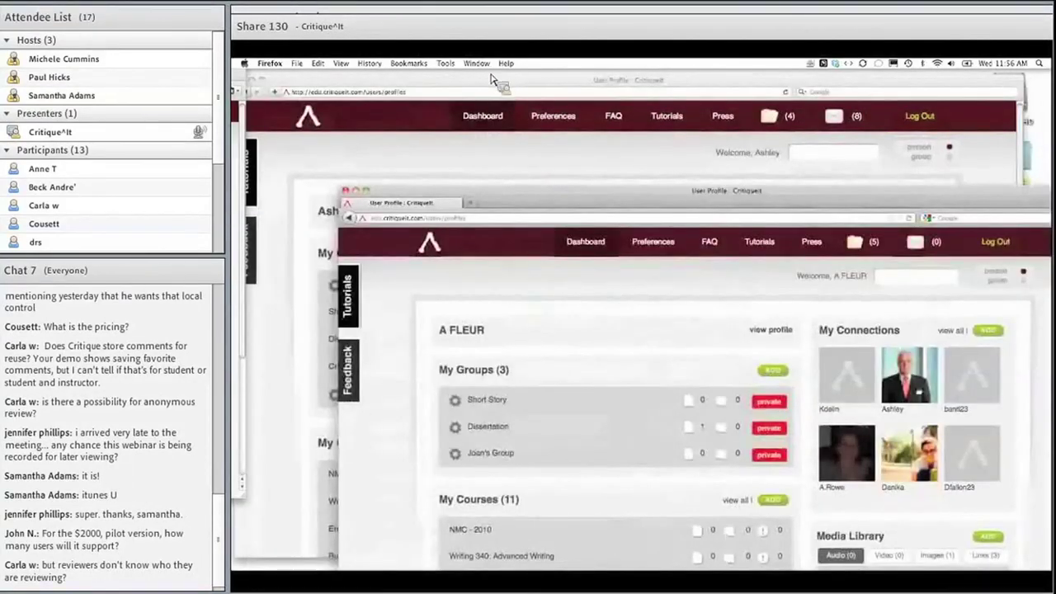
{"action": "left_click", "coordinate": [495, 86]}
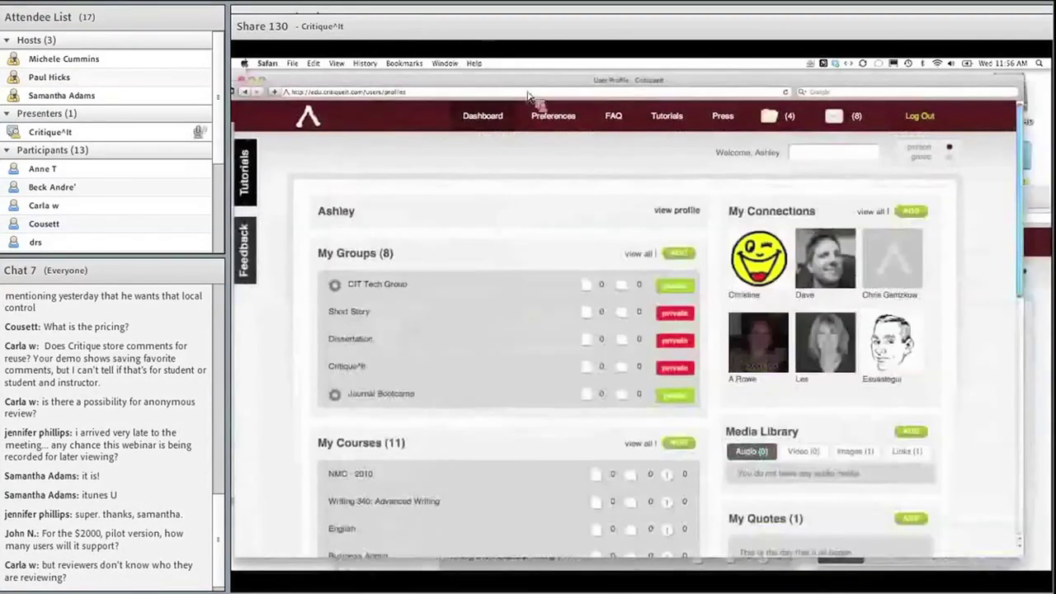
{"action": "left_click", "coordinate": [364, 345]}
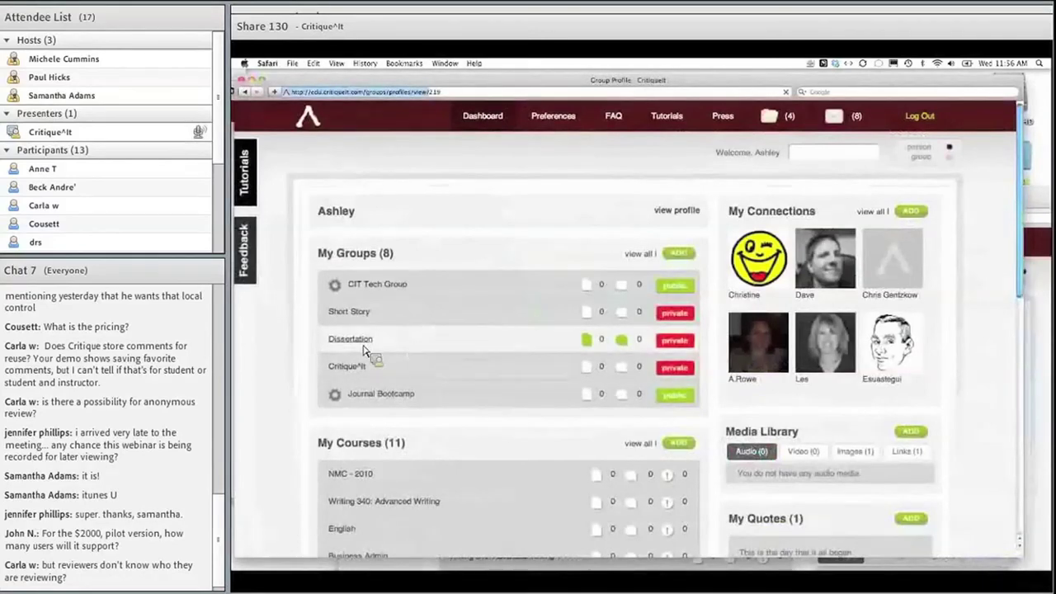